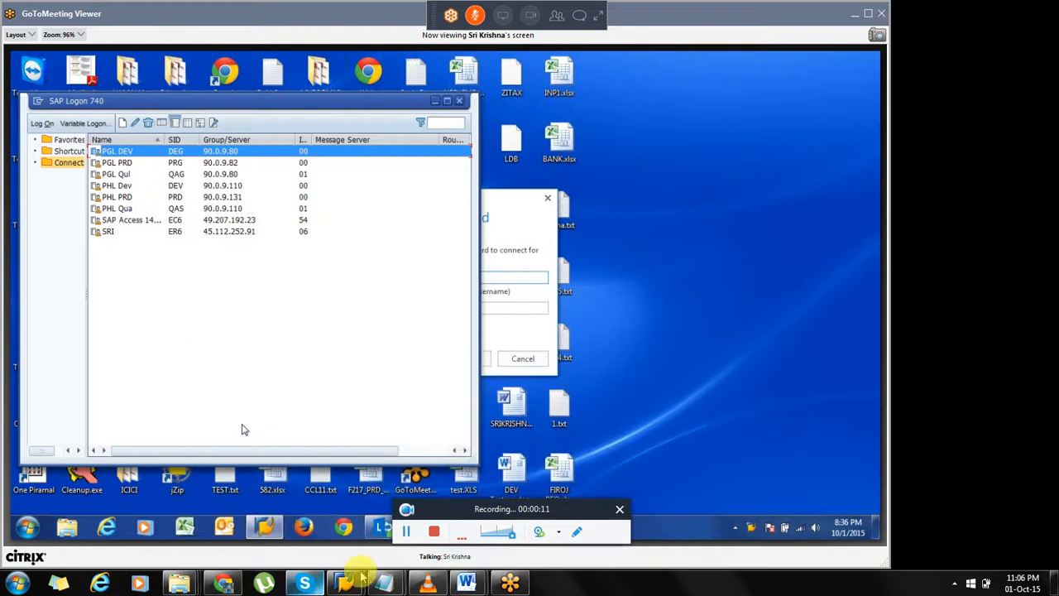
click(867, 15)
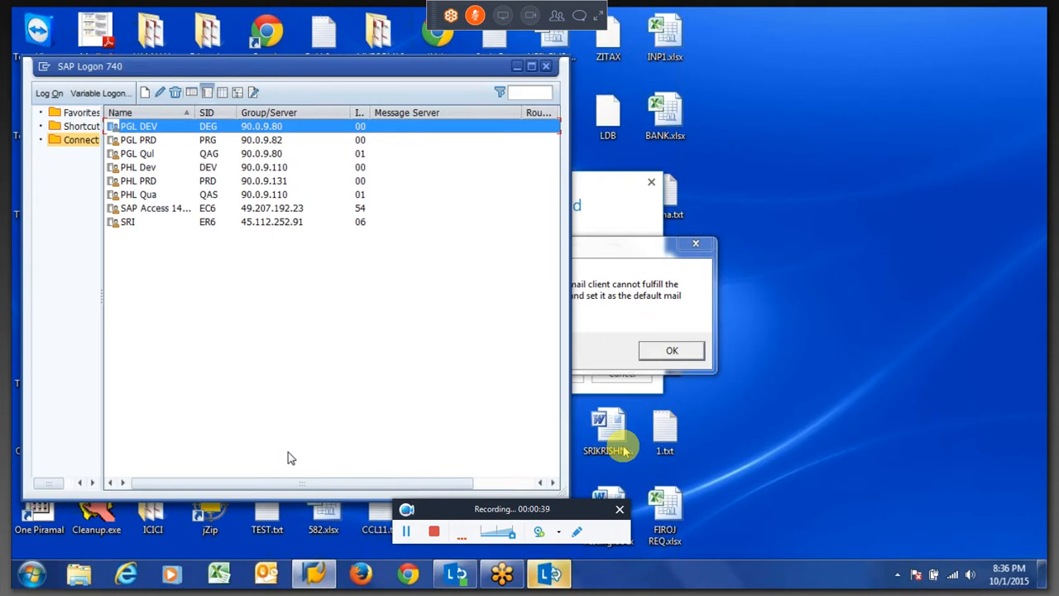
key(Escape)
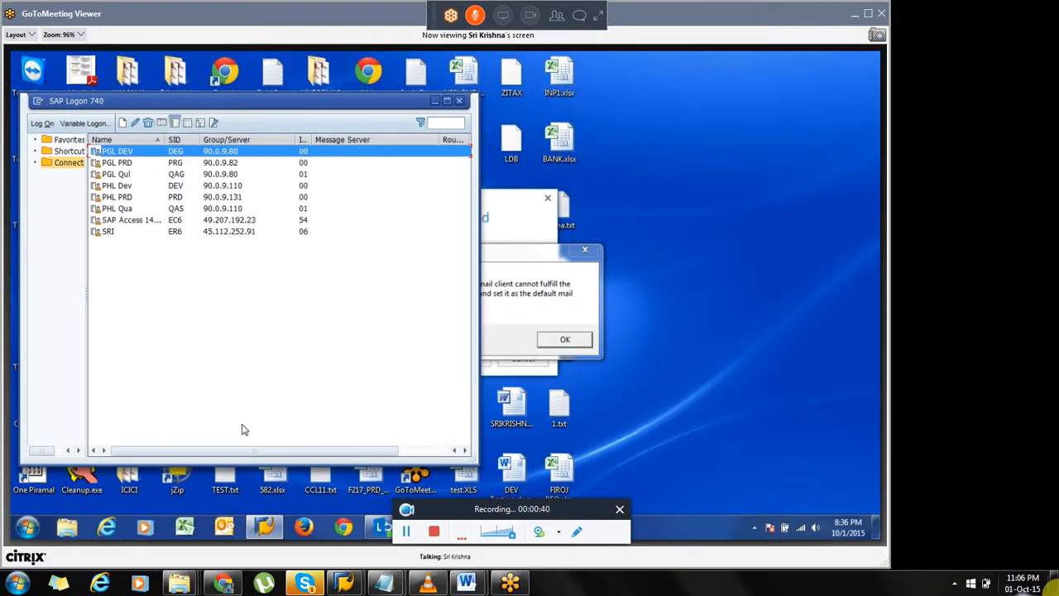
click(953, 582)
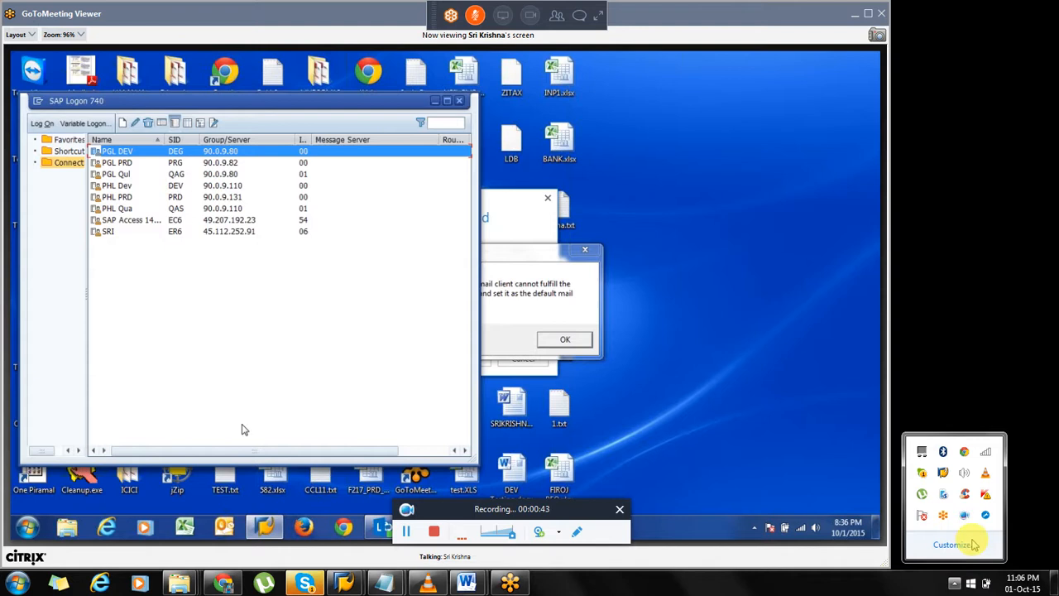
click(964, 473)
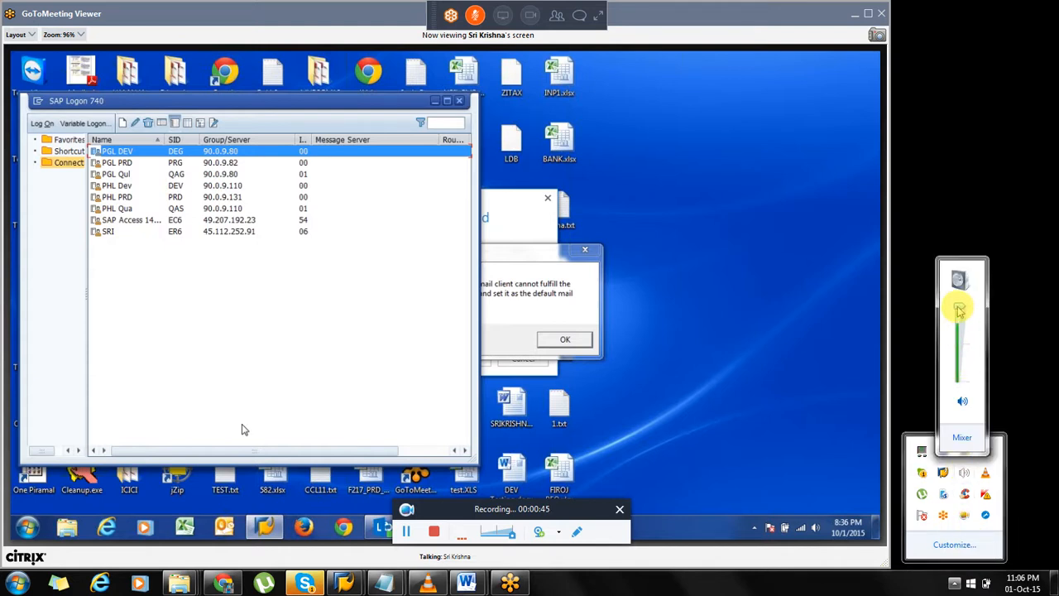
click(717, 396)
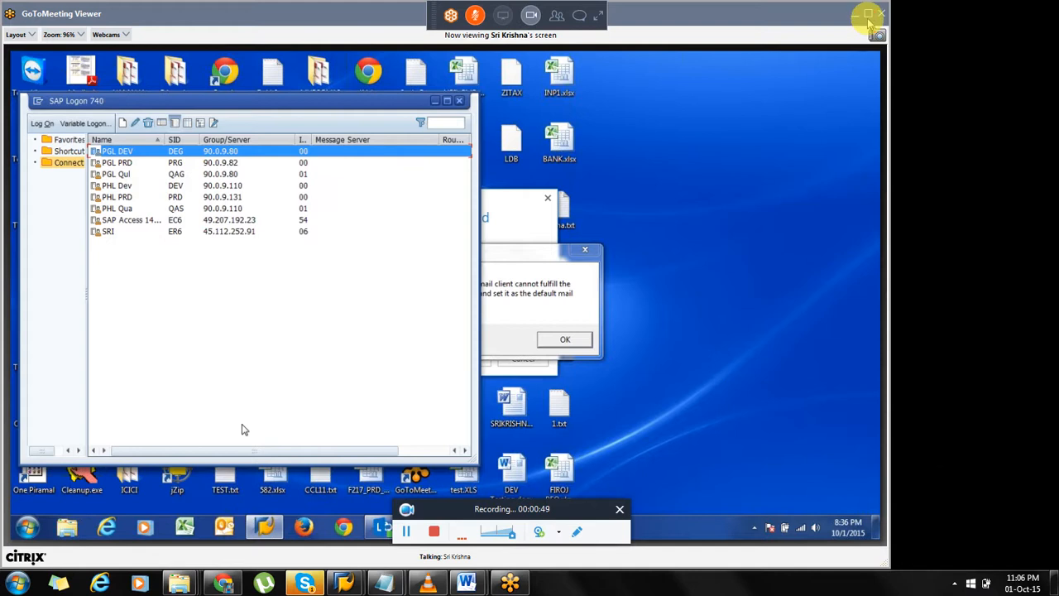
click(867, 14)
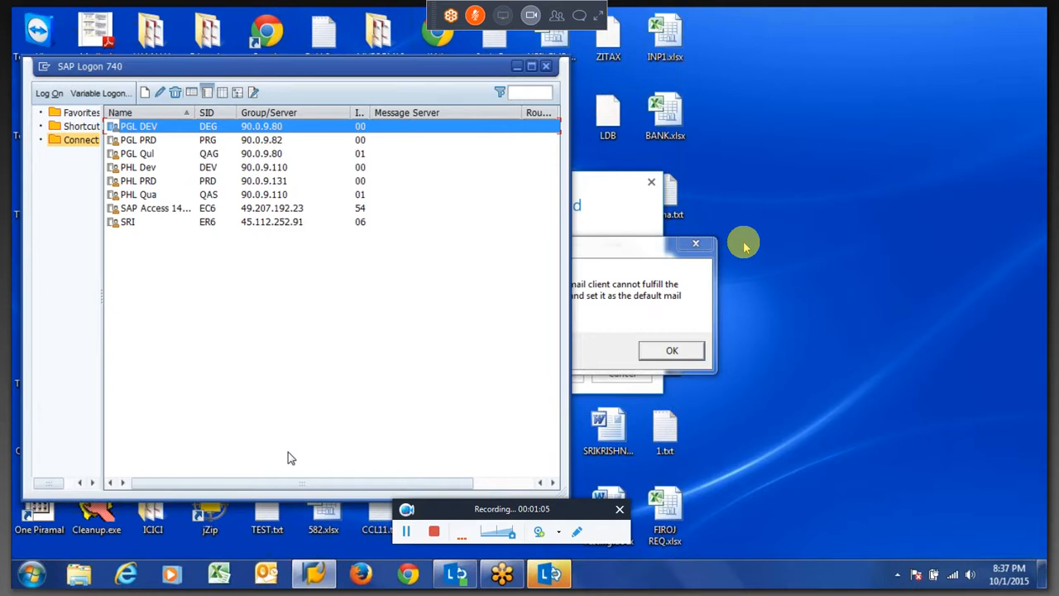
Dismiss the mail client error and open the SRI system connection from SAP Logon.
click(670, 351)
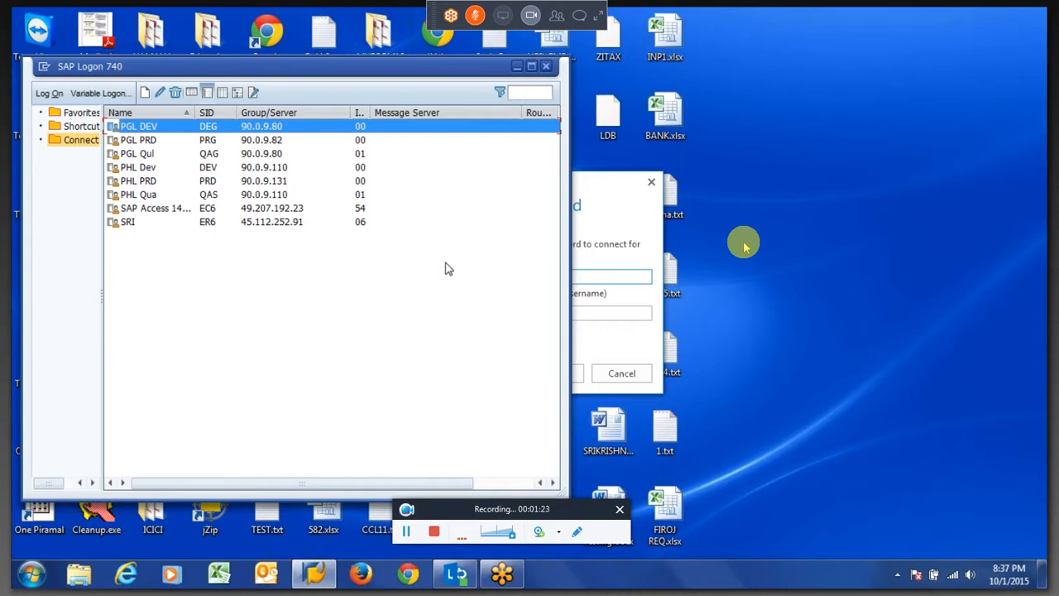
click(149, 182)
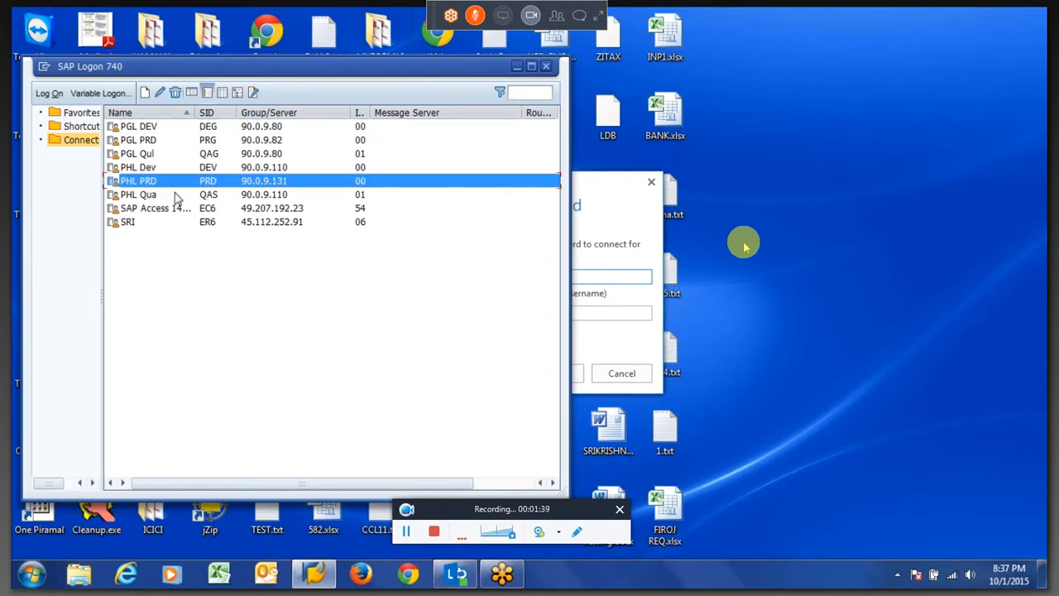
click(174, 197)
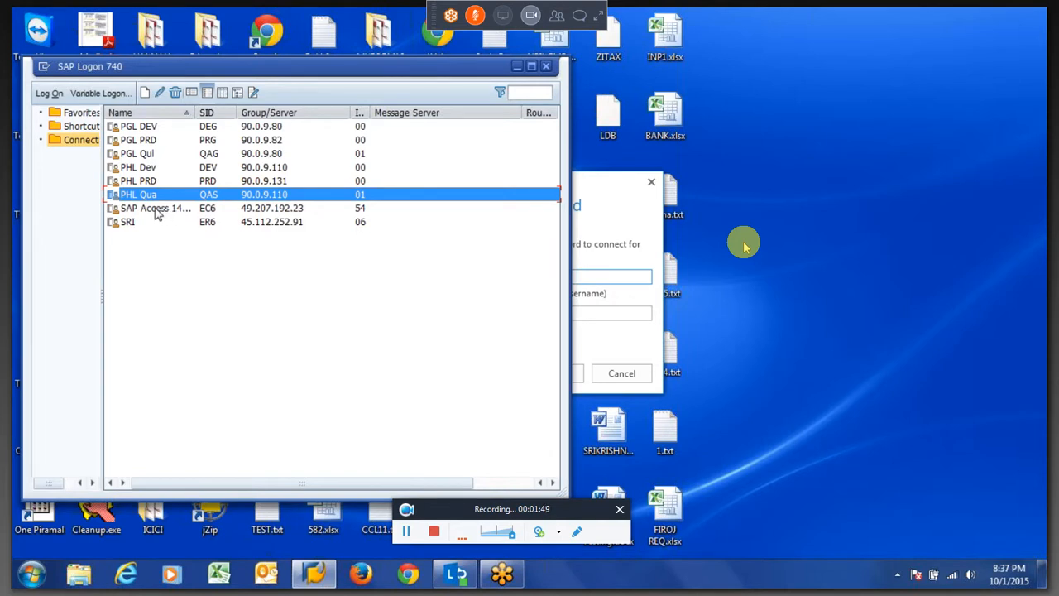
click(154, 212)
click(130, 223)
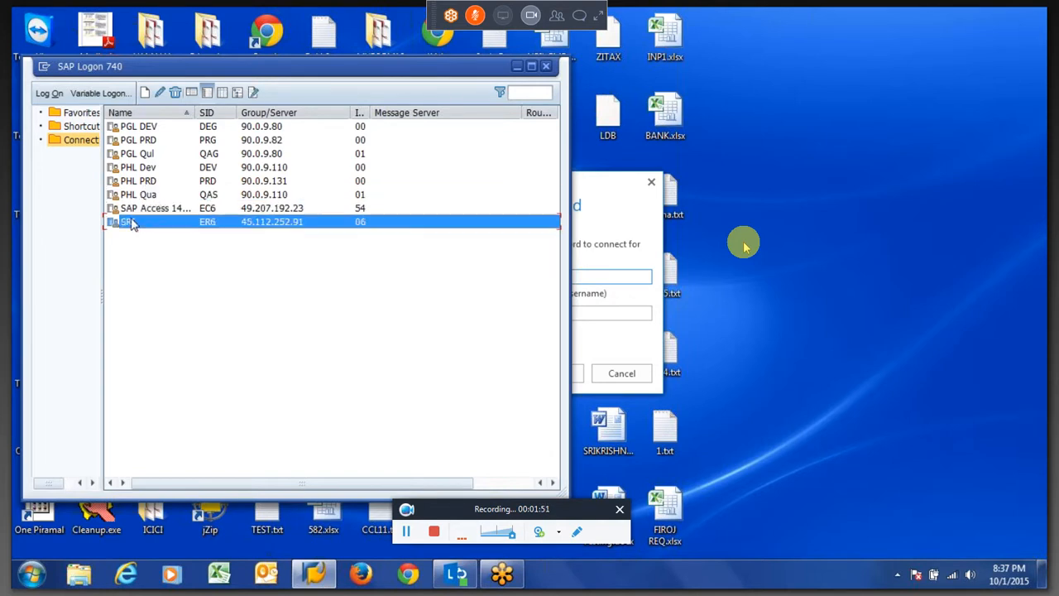
double_click(221, 220)
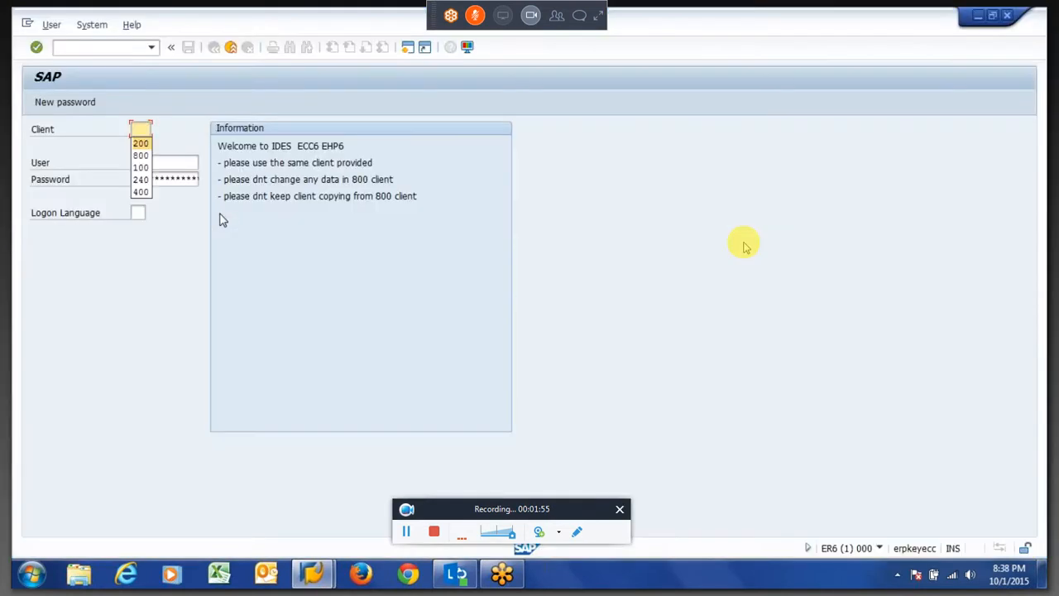
Choose client 800 and the saved user on the SAP logon screen.
key(Down)
key(Down)
key(Down)
key(Down)
key(Down)
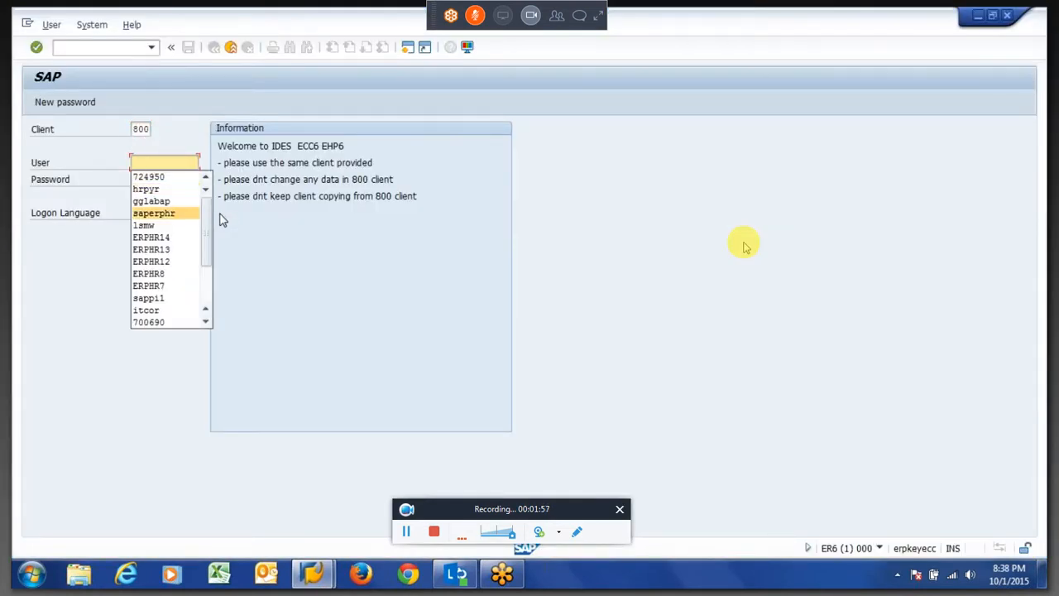
key(Tab)
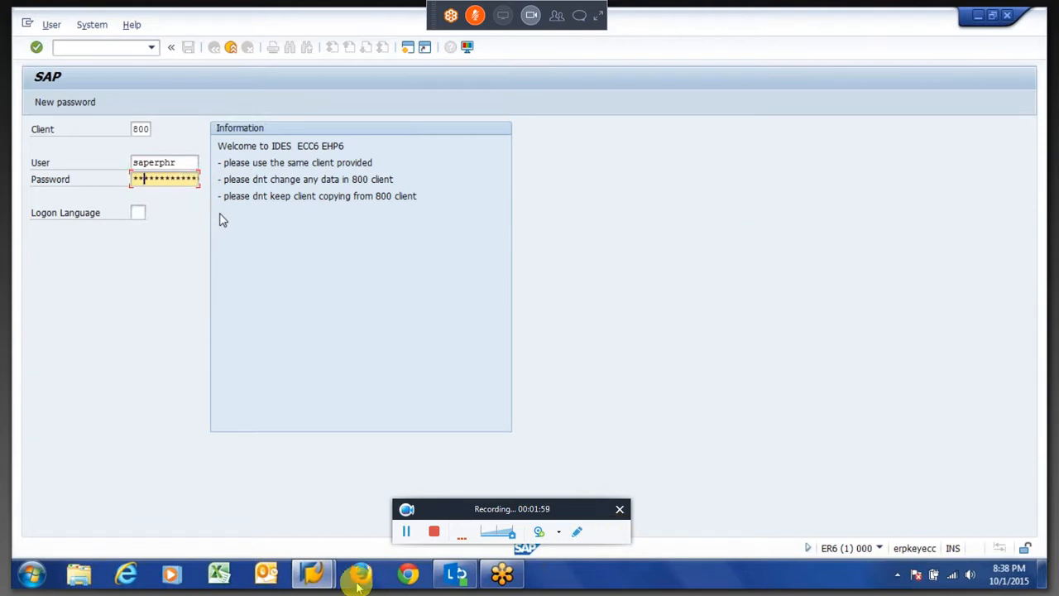
click(348, 583)
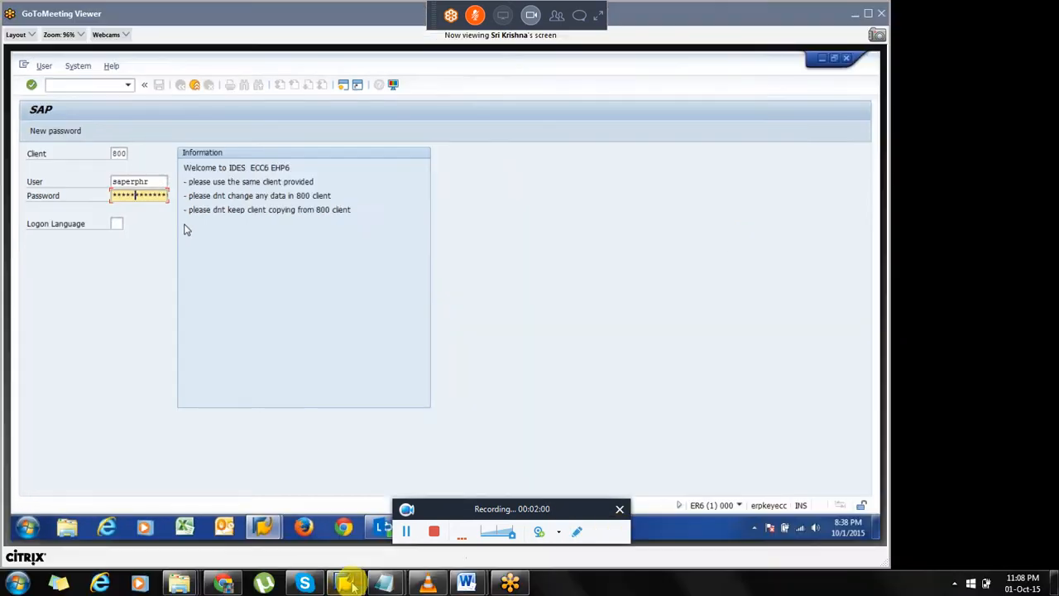
click(305, 584)
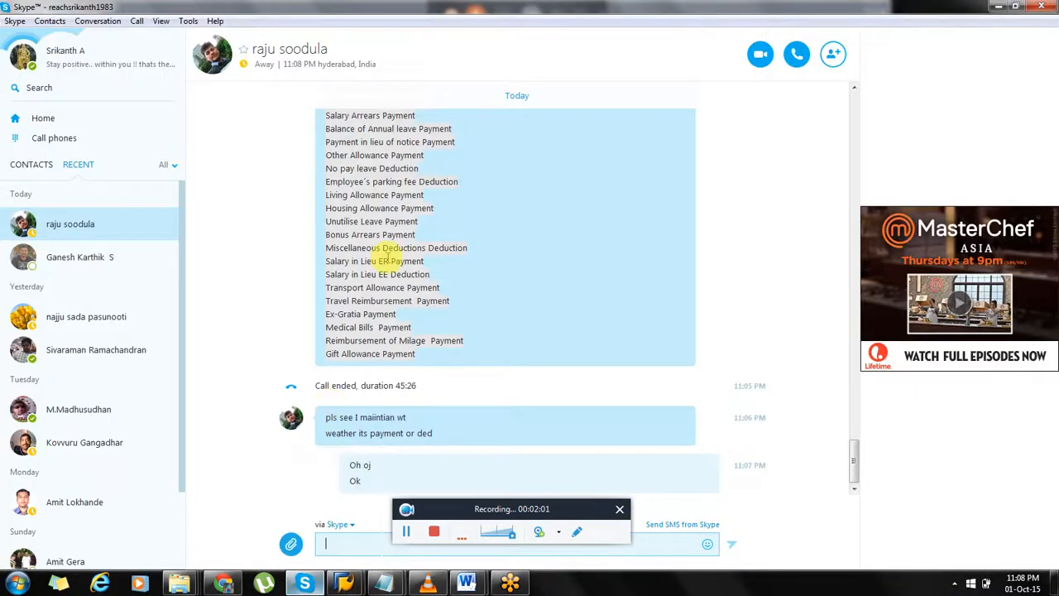
click(15, 21)
click(38, 137)
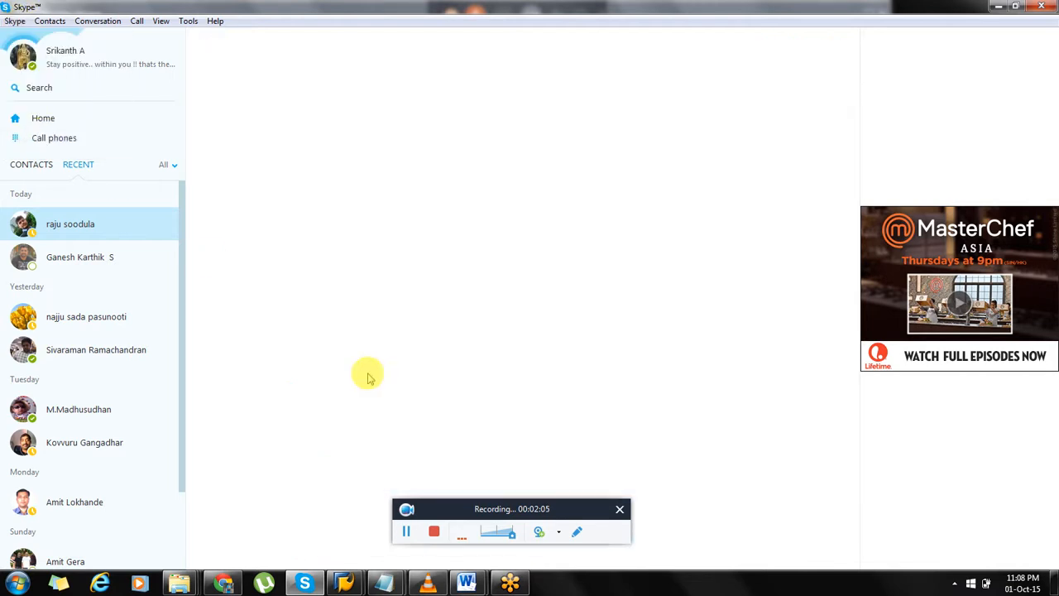
click(513, 584)
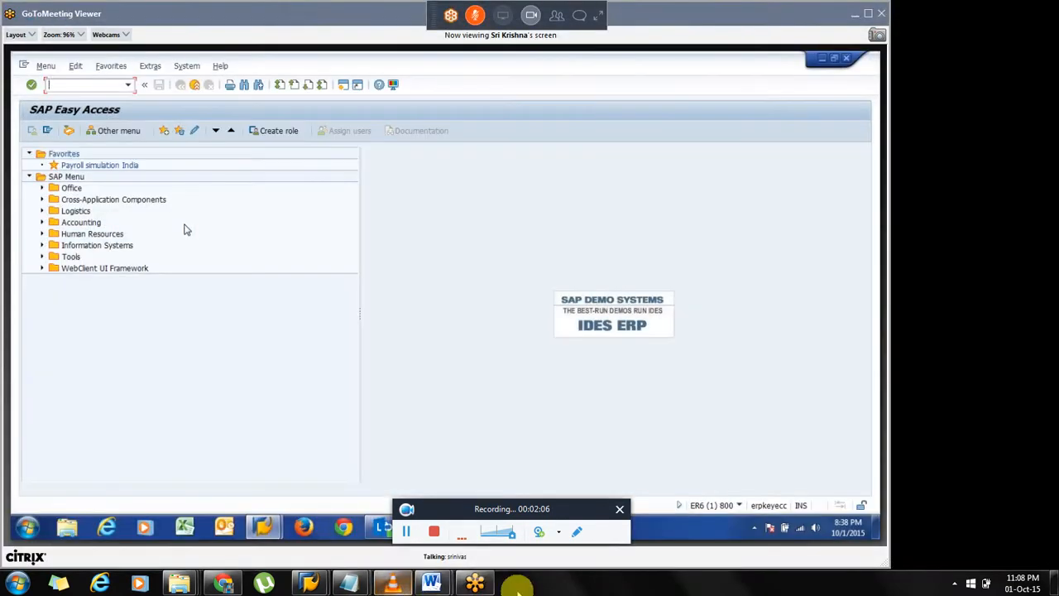
click(469, 587)
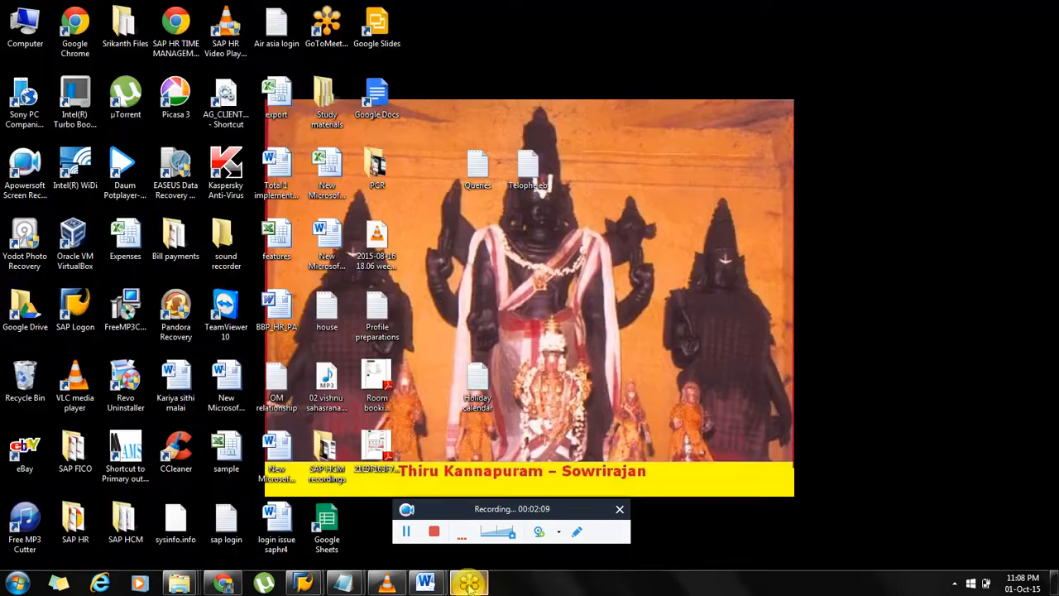
click(469, 587)
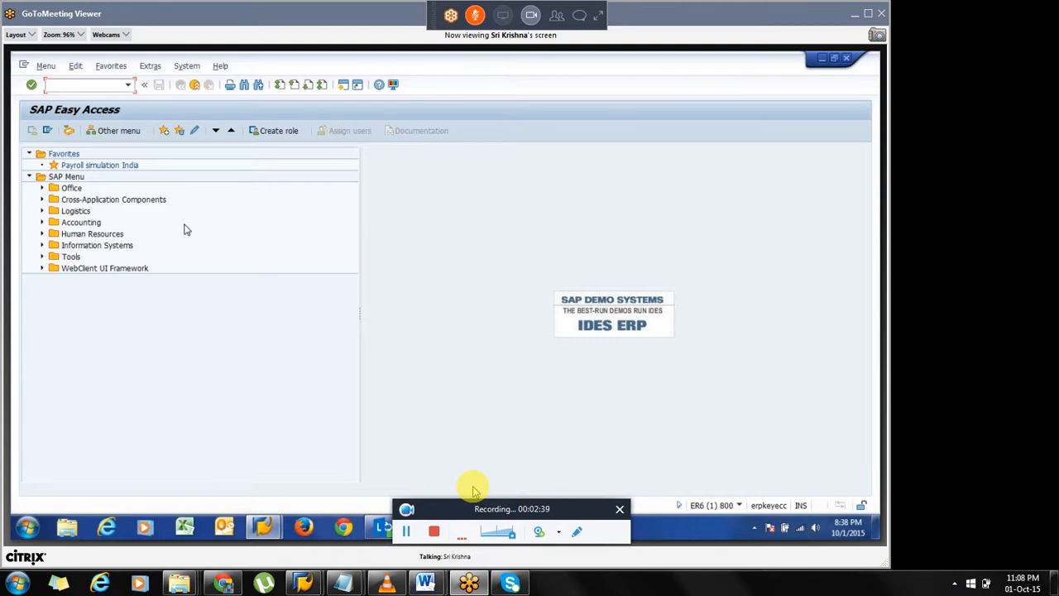
Run transaction pe01 to open the personnel calculation schemas screen.
text(pe01)
key(Return)
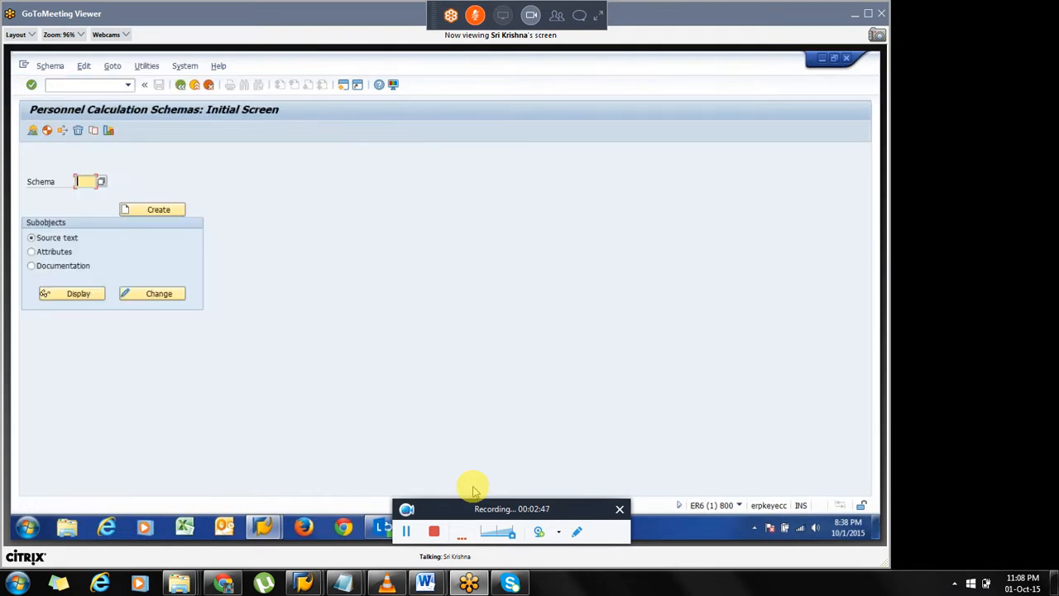
Switch to Excel and enter 30 in F3 and 2.5 in G3.
click(186, 530)
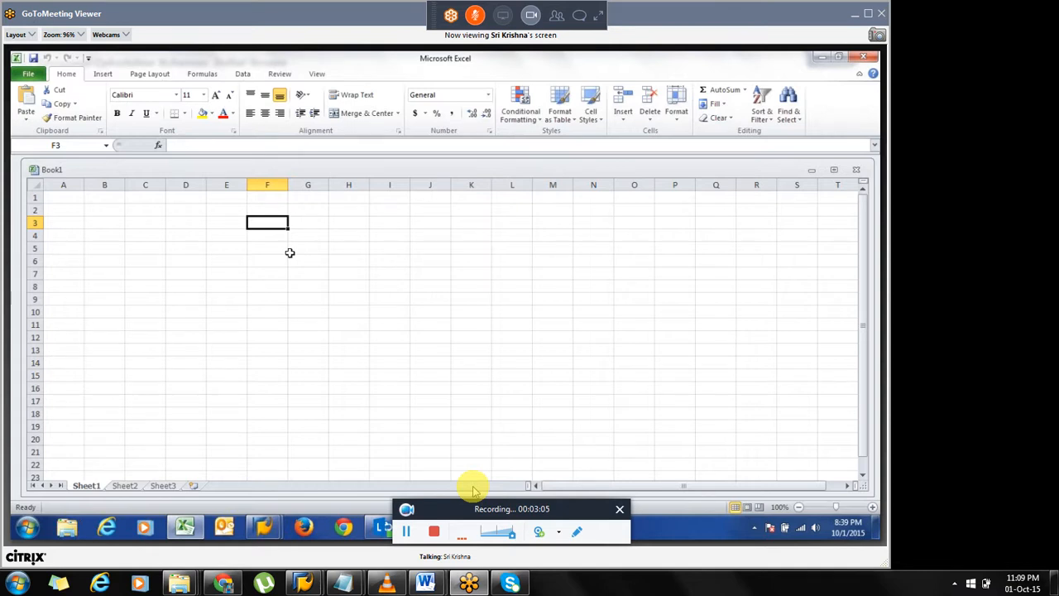
text(30)
key(Tab)
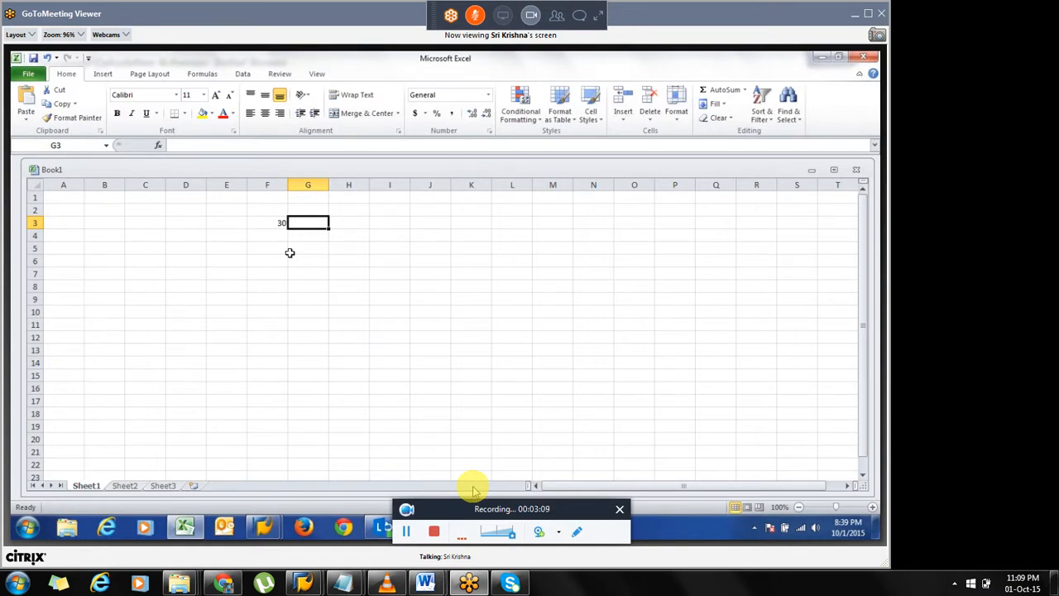
text(2)
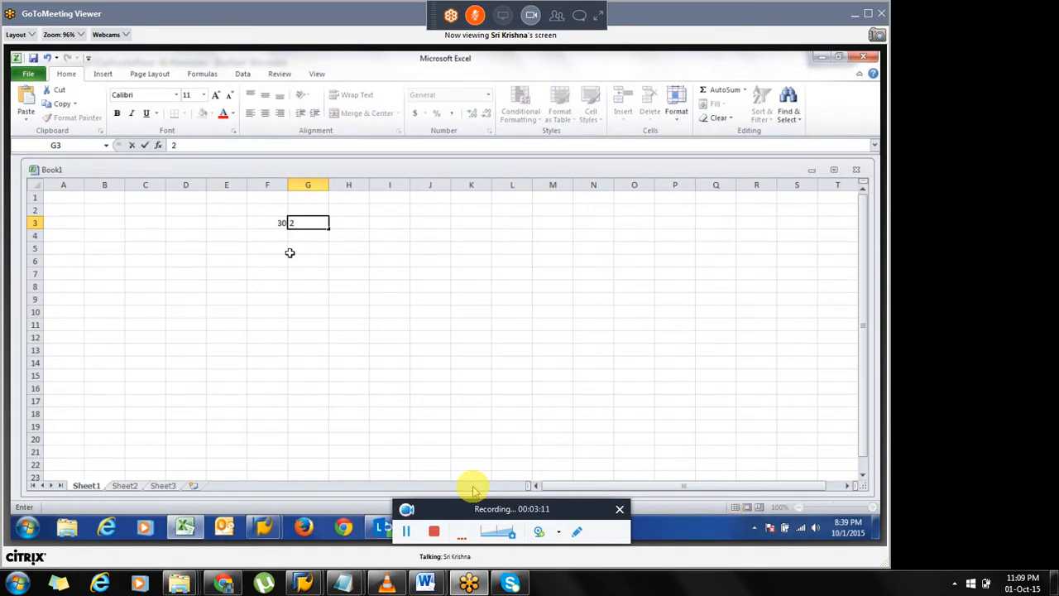
text(.5)
key(Return)
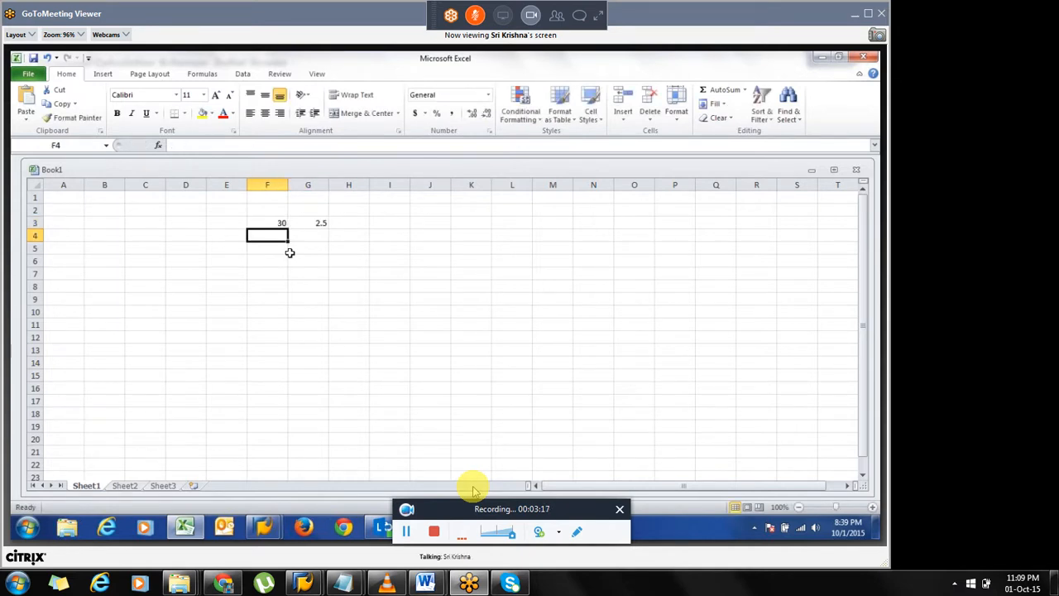
Enter the formula =G3/F3 in cell F4.
text(=)
key(Up)
key(Right)
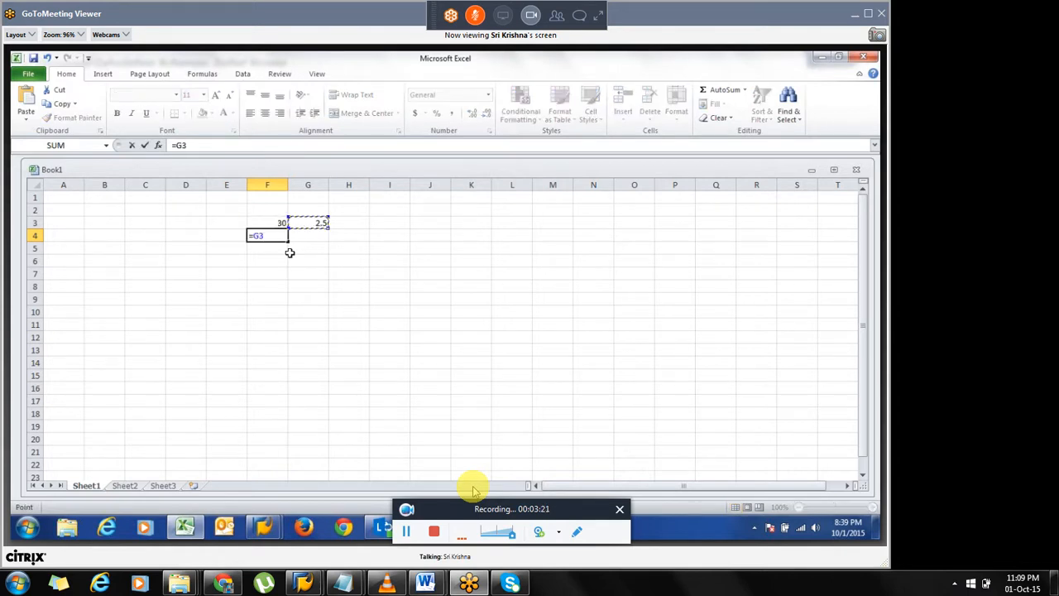
text(/)
key(Up)
key(Return)
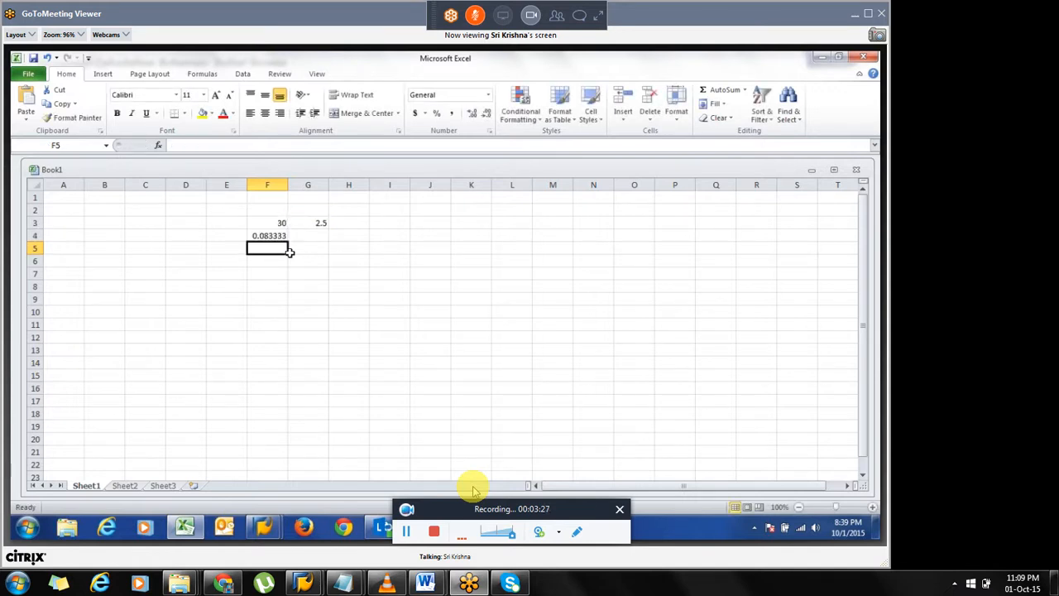
Enter 15 in cell D4.
key(Up)
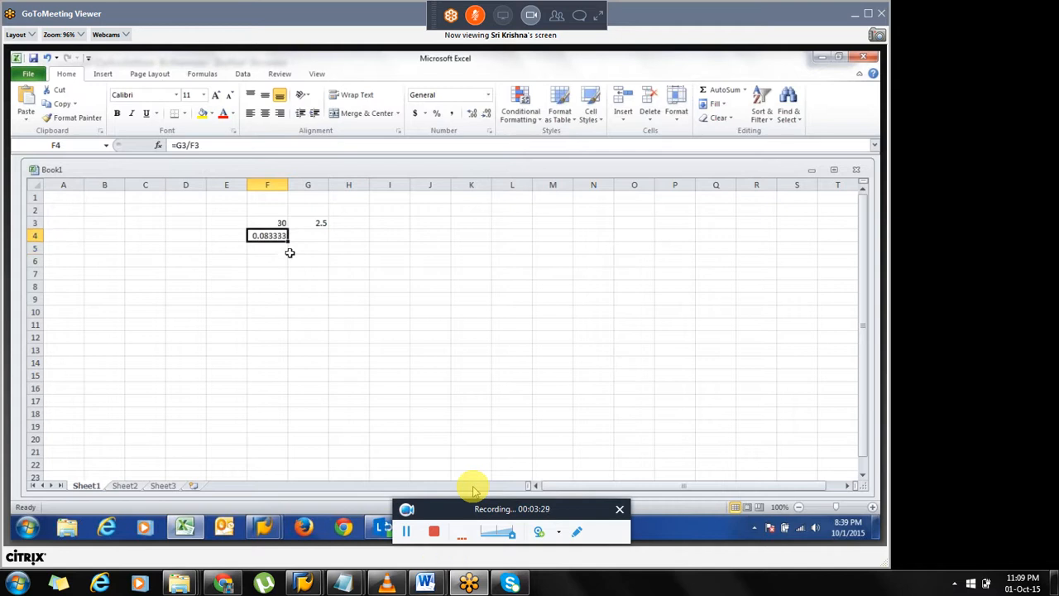
key(Left)
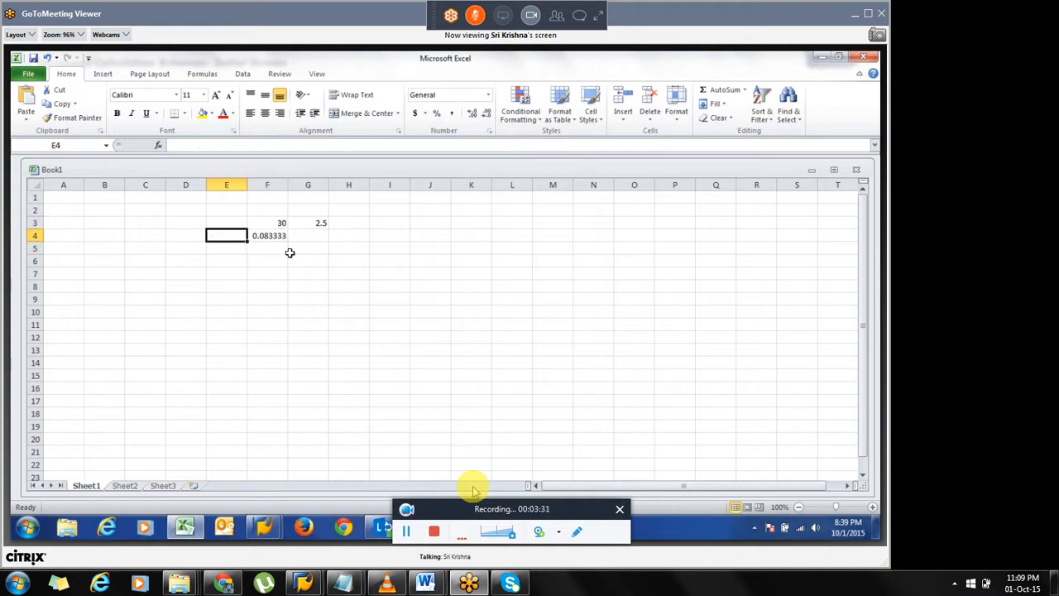
key(Left)
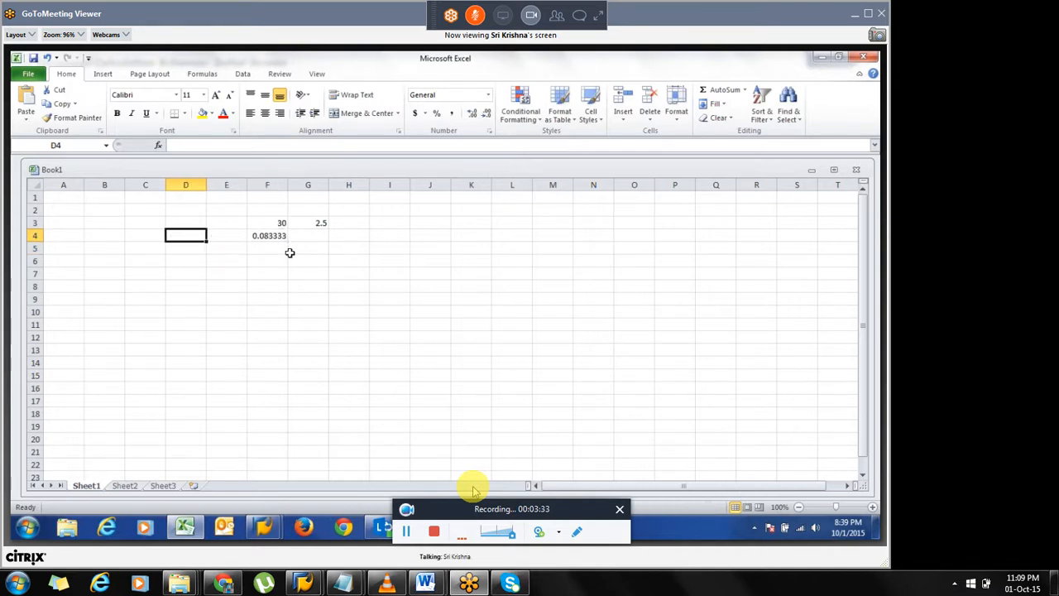
text(15)
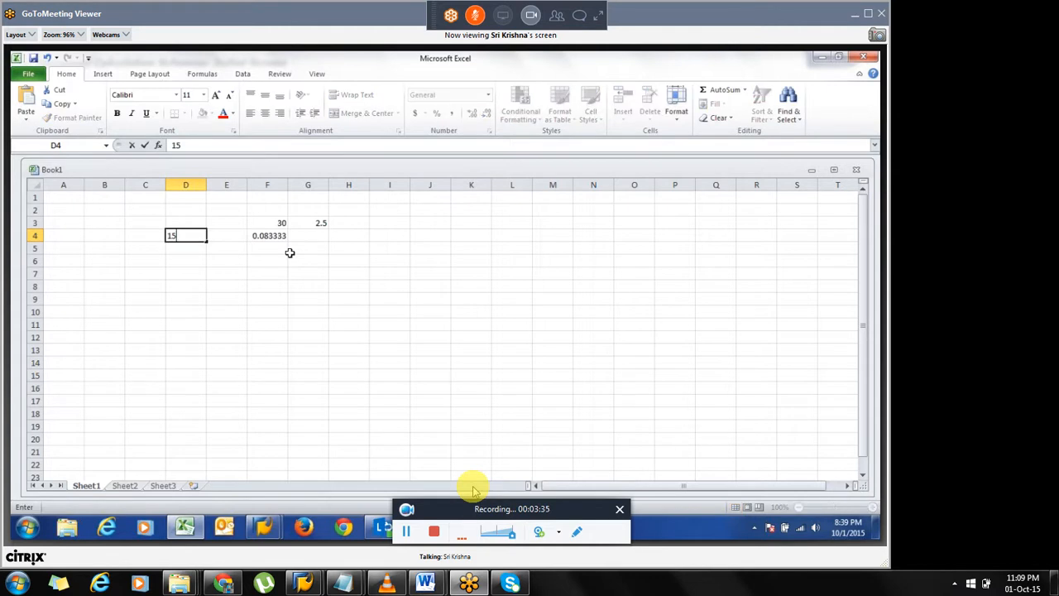
key(Return)
Enter the formula =D4*F4 in cell E4.
key(Up)
key(Right)
text(=)
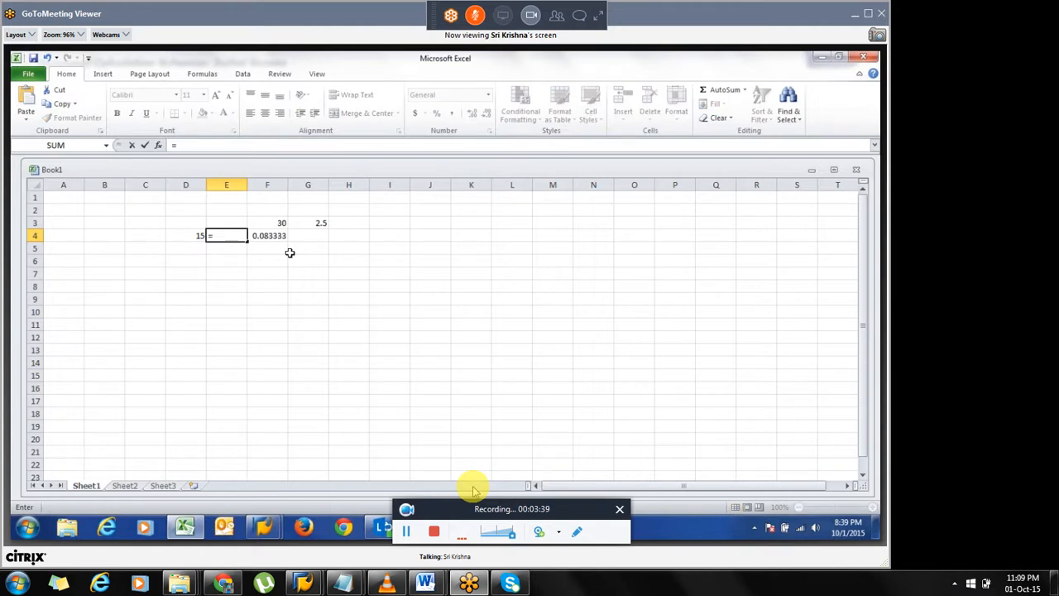
key(Left)
text(*)
key(Right)
key(shift+Right)
key(shift+Left)
key(Return)
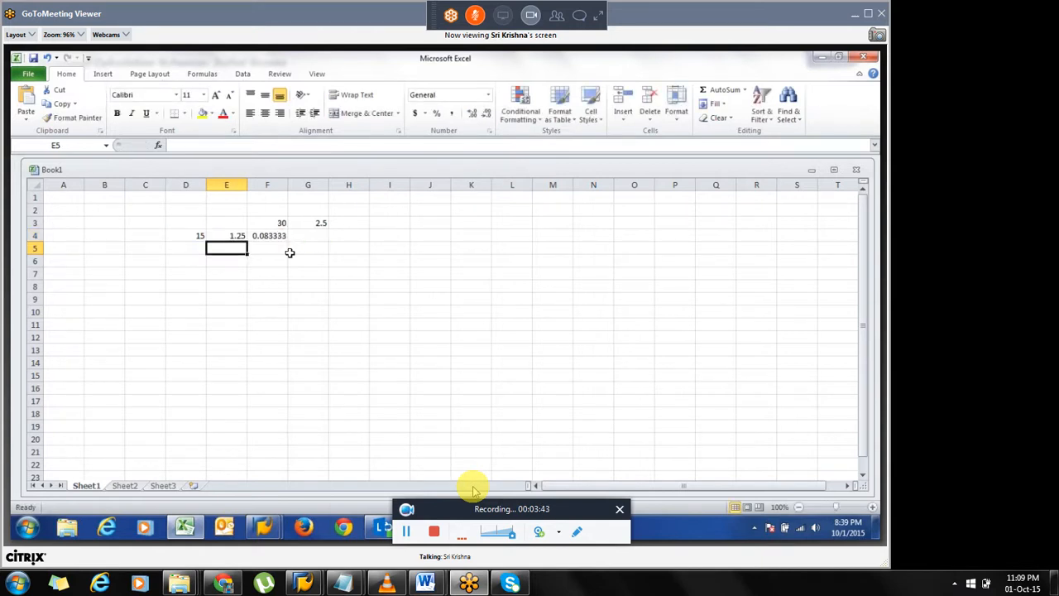
Review the formulas and values in cells E4, F4, D4 and E3.
key(Up)
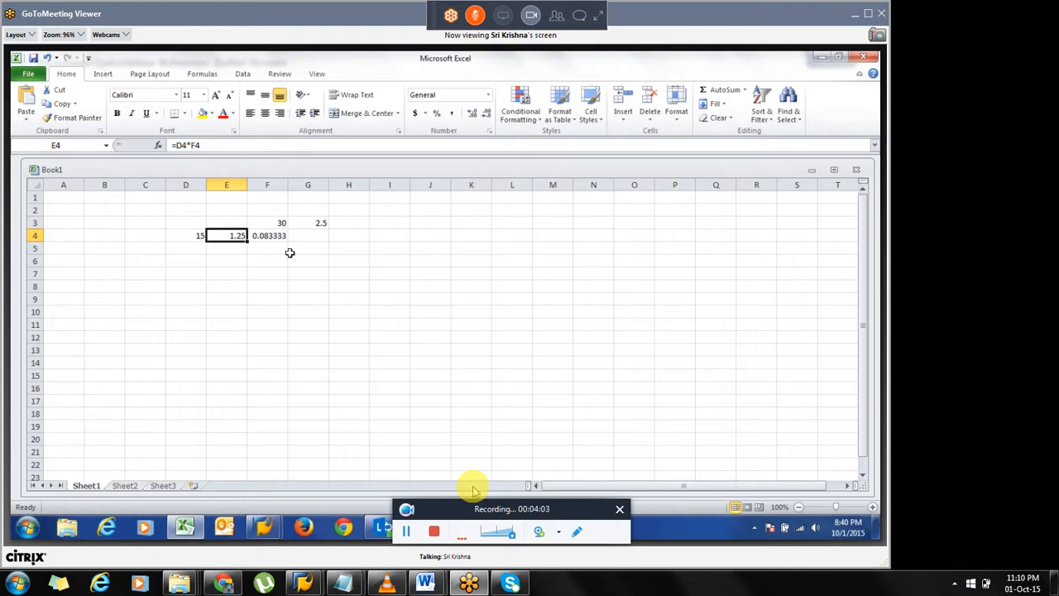
click(274, 240)
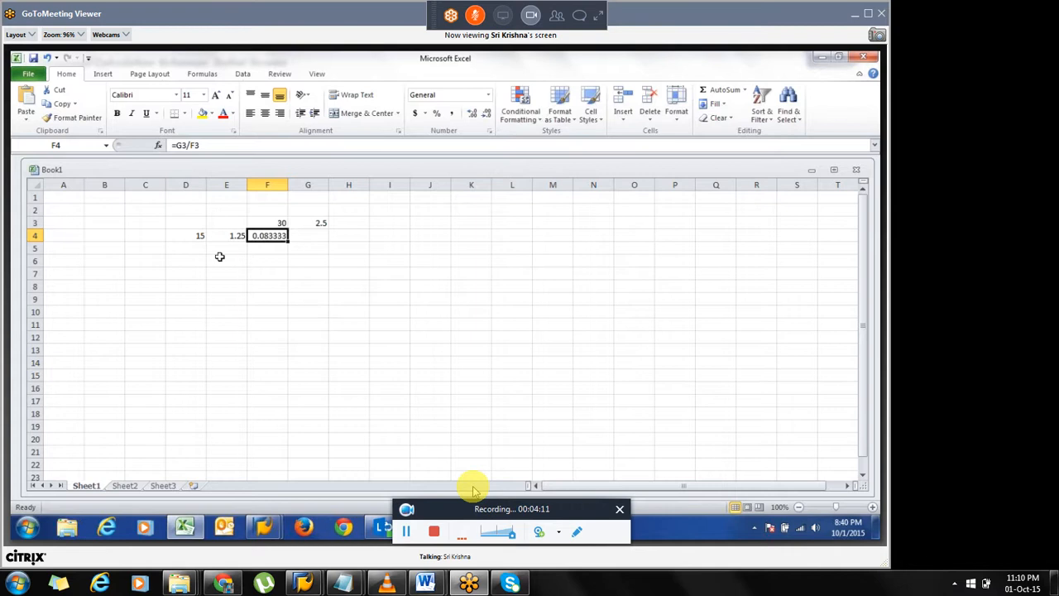
click(198, 239)
click(236, 235)
click(230, 223)
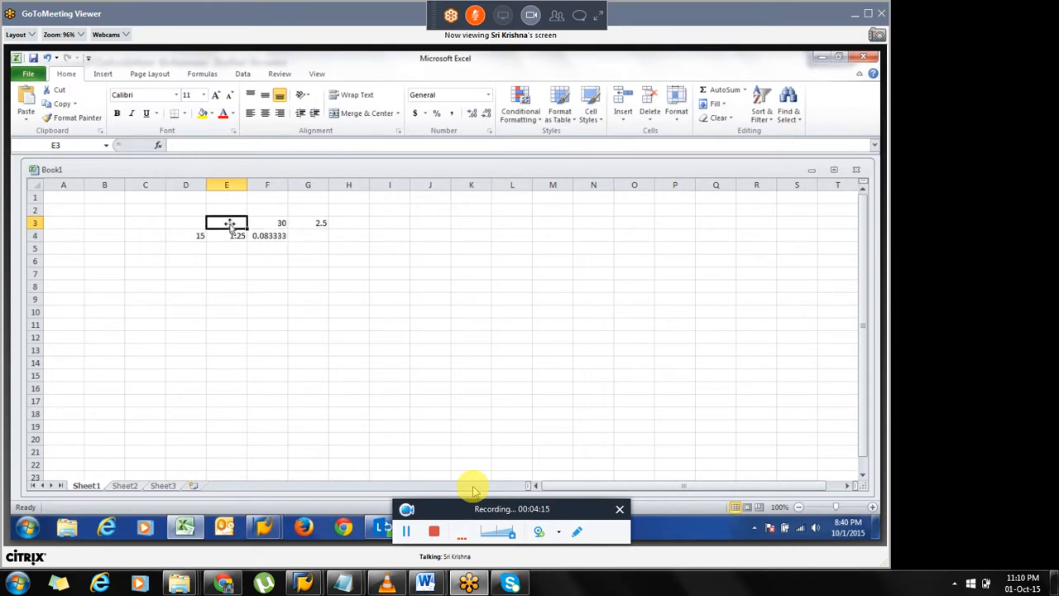
Label cell E3 as AMT and cell D3 as PRSNT.
text(AMT)
key(Return)
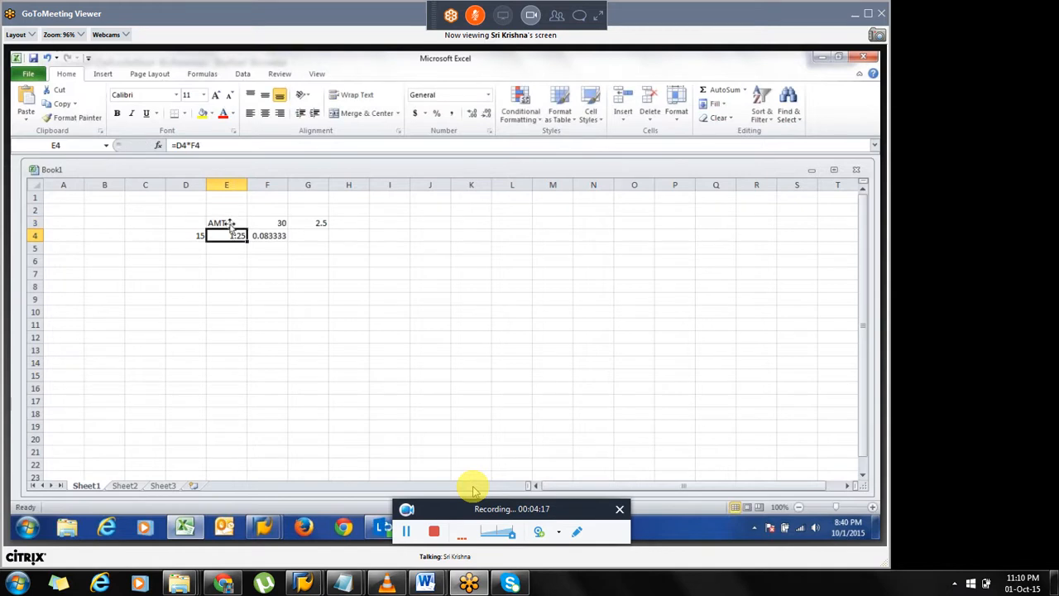
click(232, 225)
key(Left)
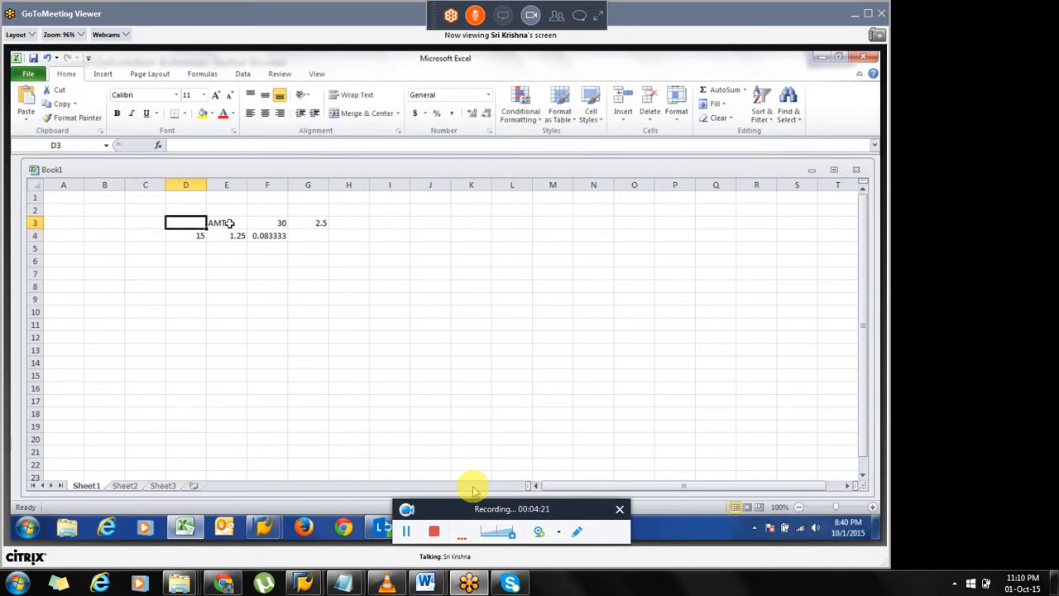
text(PRSNT)
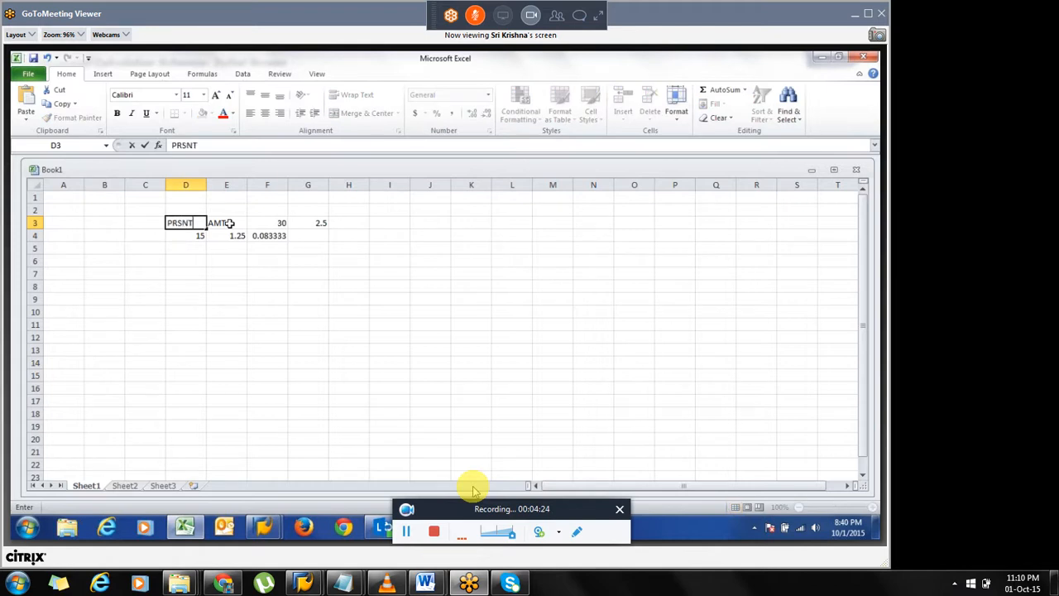
click(230, 223)
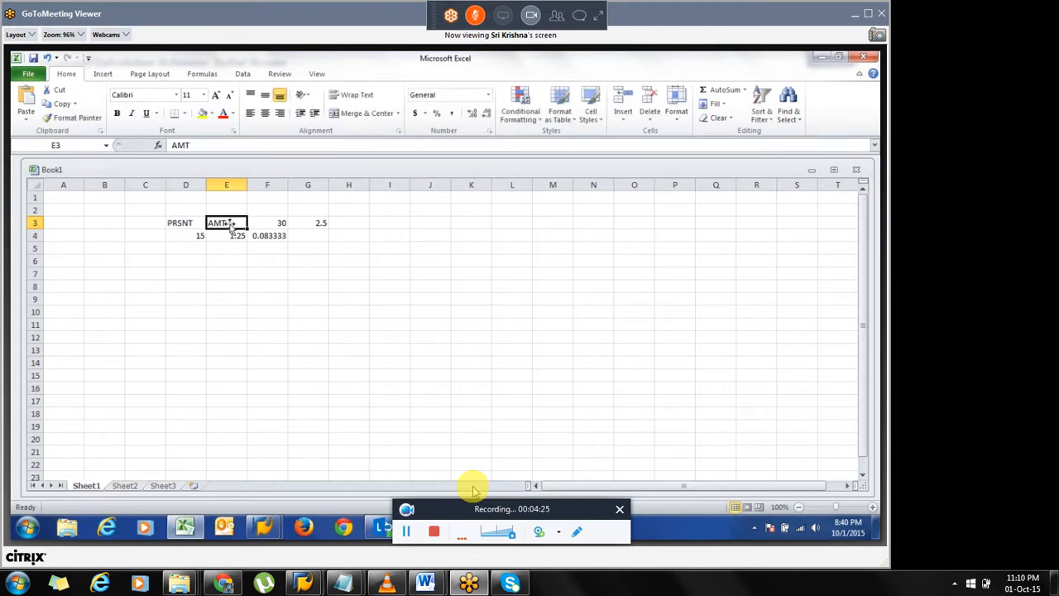
Enter 30 in cell D4.
key(Down)
key(Left)
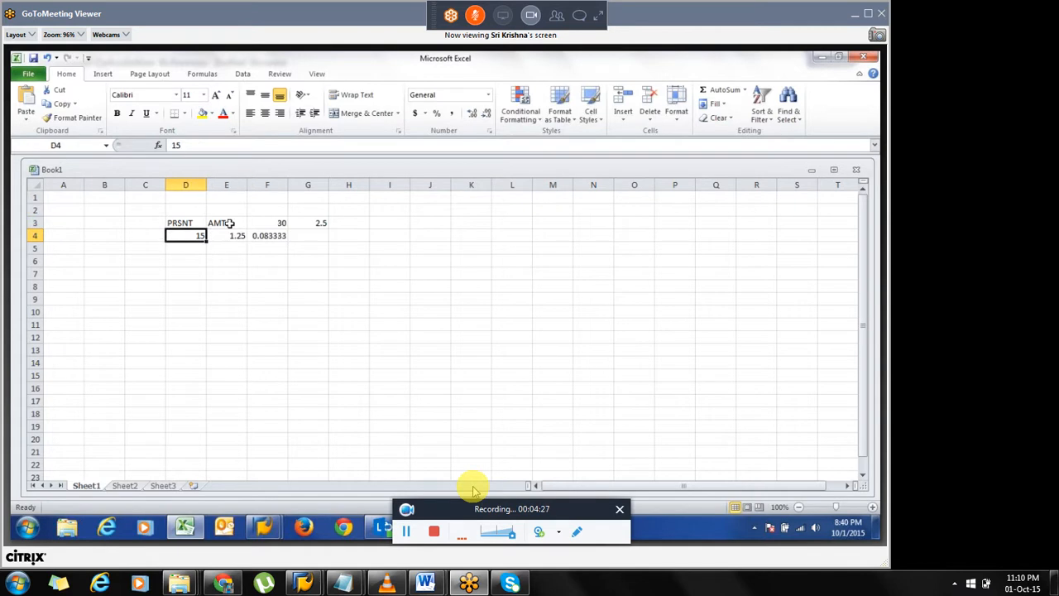
text(30)
key(Return)
Review the values and formulas in rows 3 and 4 of the calculation table.
click(317, 223)
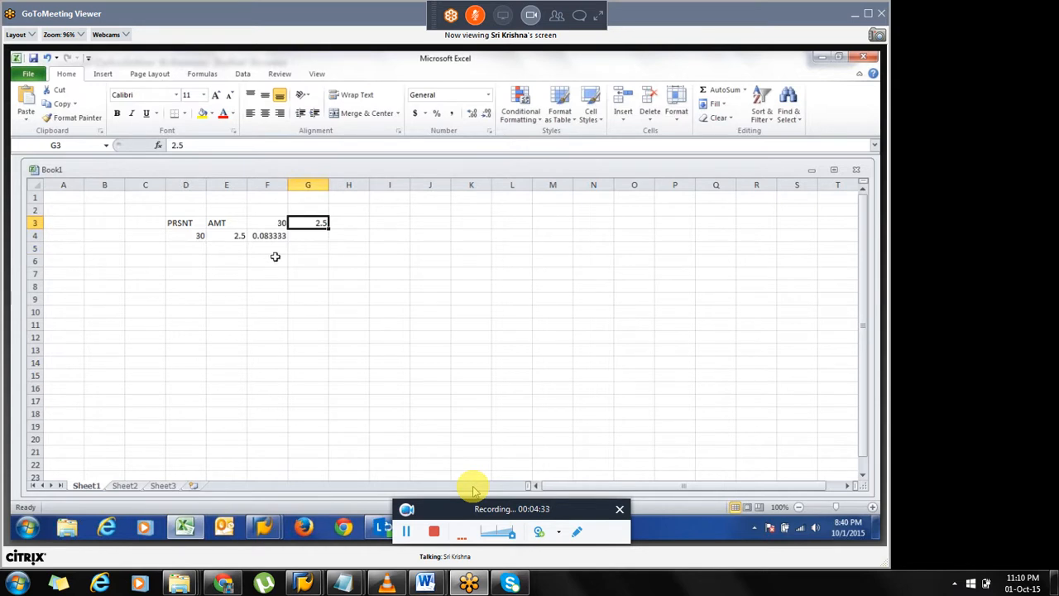
click(311, 208)
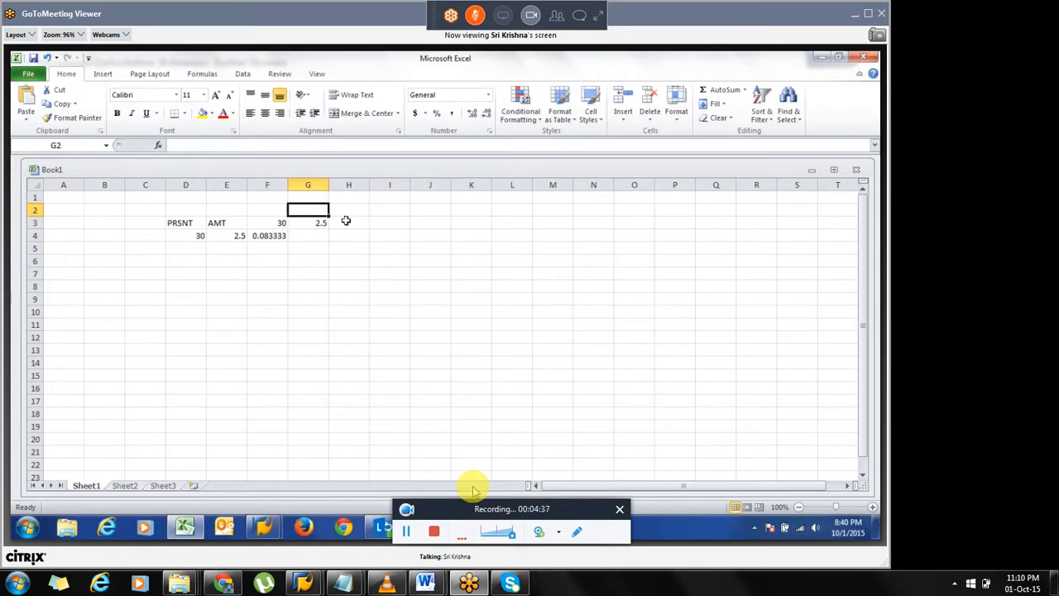
click(263, 238)
click(278, 224)
click(320, 224)
click(282, 223)
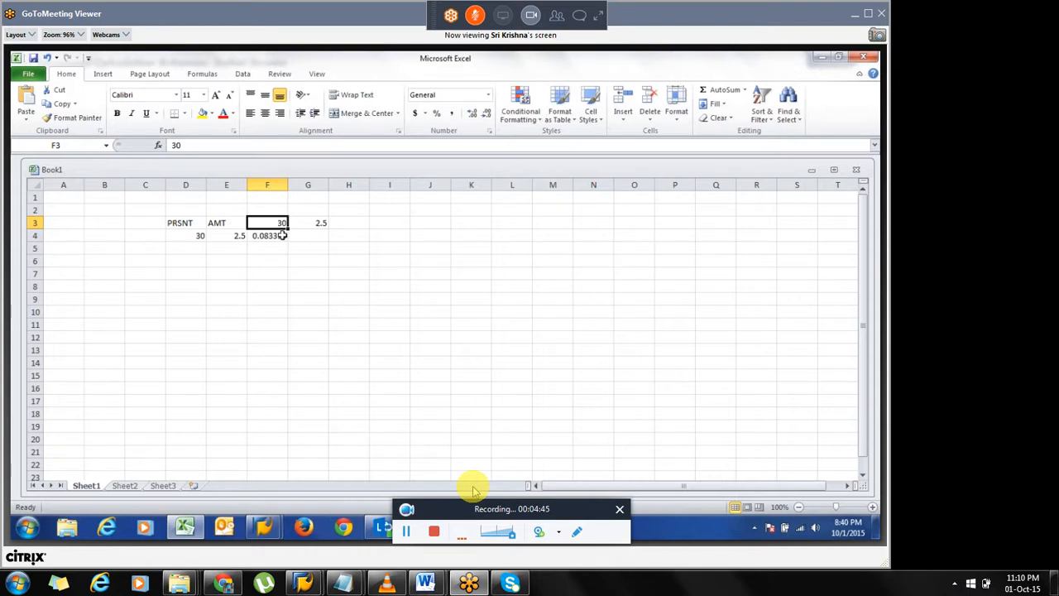
drag(275, 225, 311, 238)
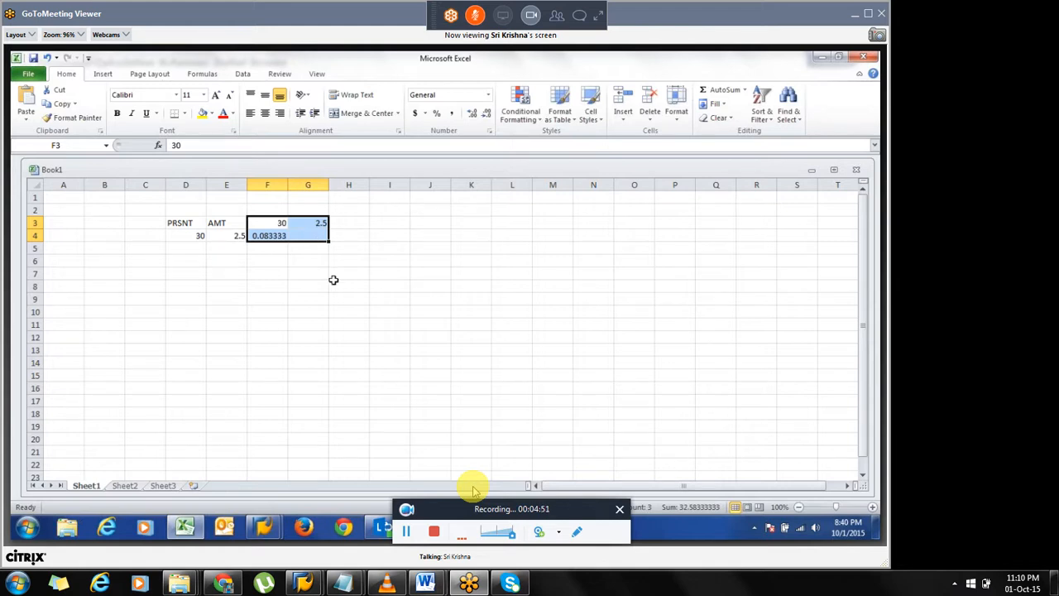
click(192, 221)
drag(192, 221, 317, 231)
click(268, 224)
click(233, 239)
click(197, 236)
click(277, 235)
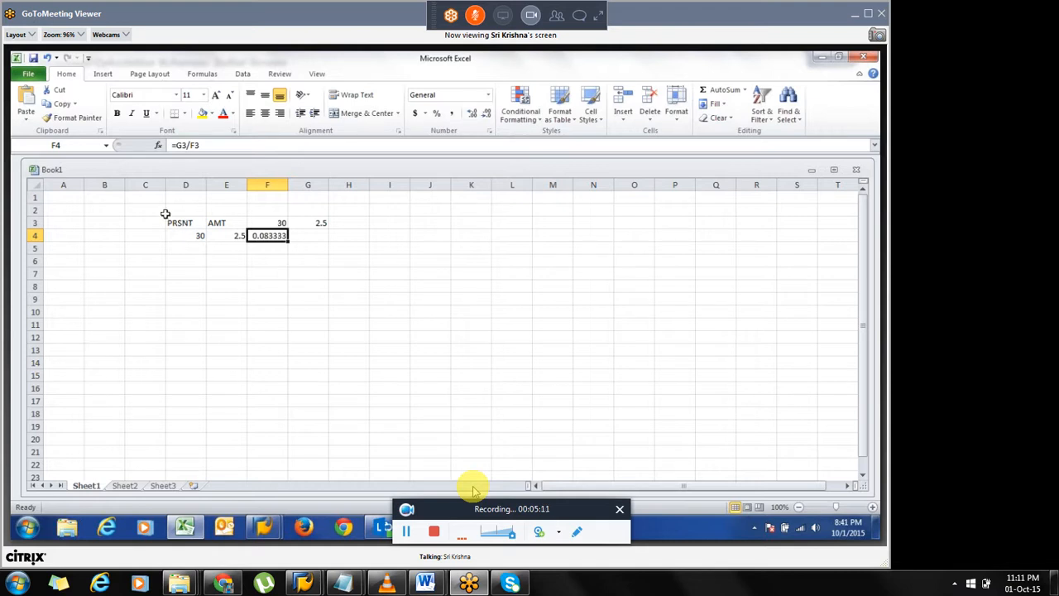
Clear the whole calculation table in range C2:G5.
drag(161, 212, 318, 247)
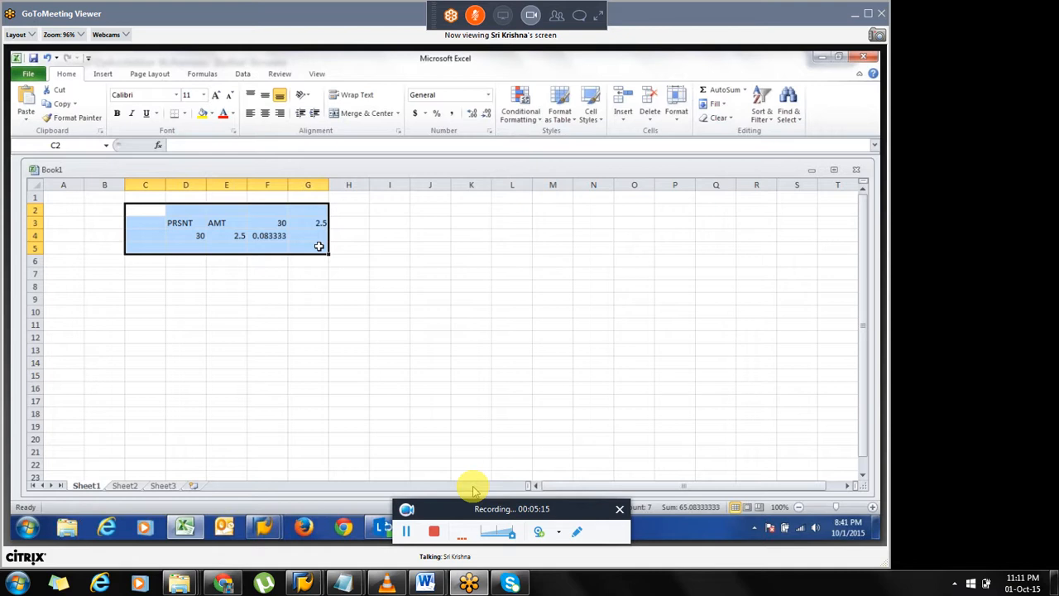
key(Delete)
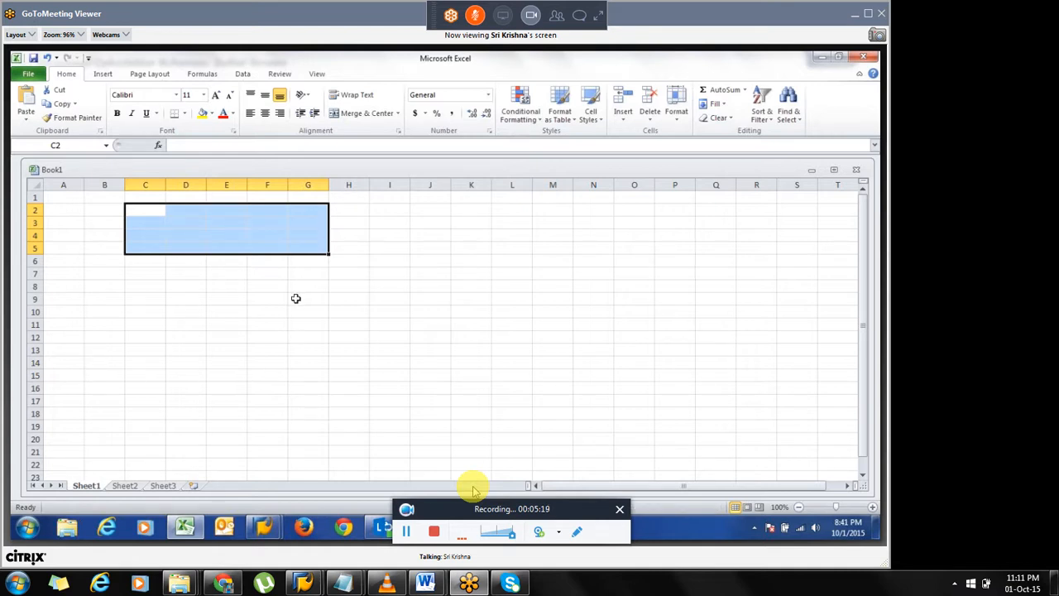
click(302, 263)
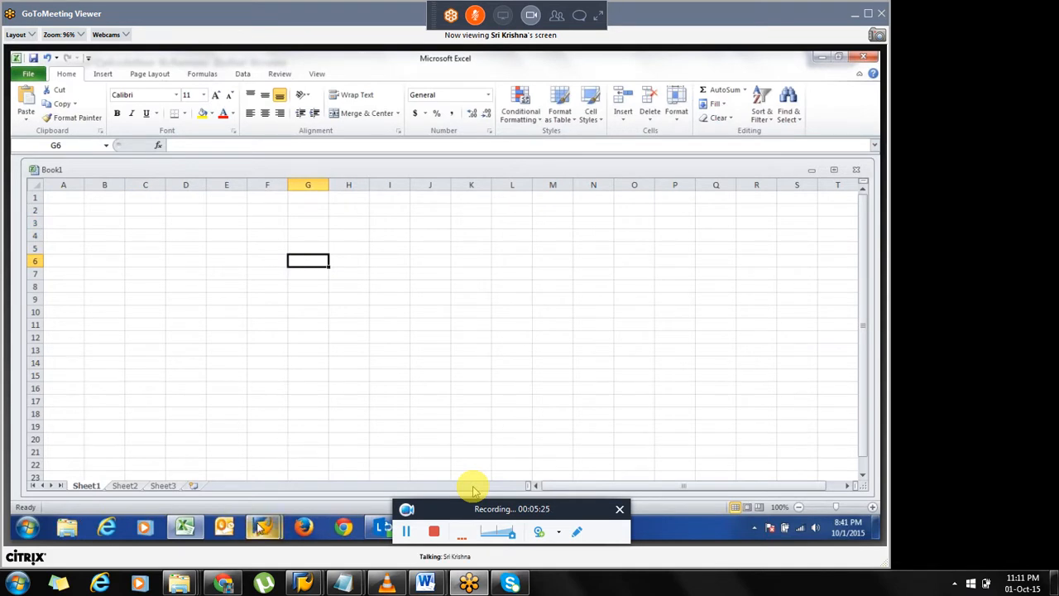
Switch to the SAP window and open transaction PE01.
mouse_move(262, 530)
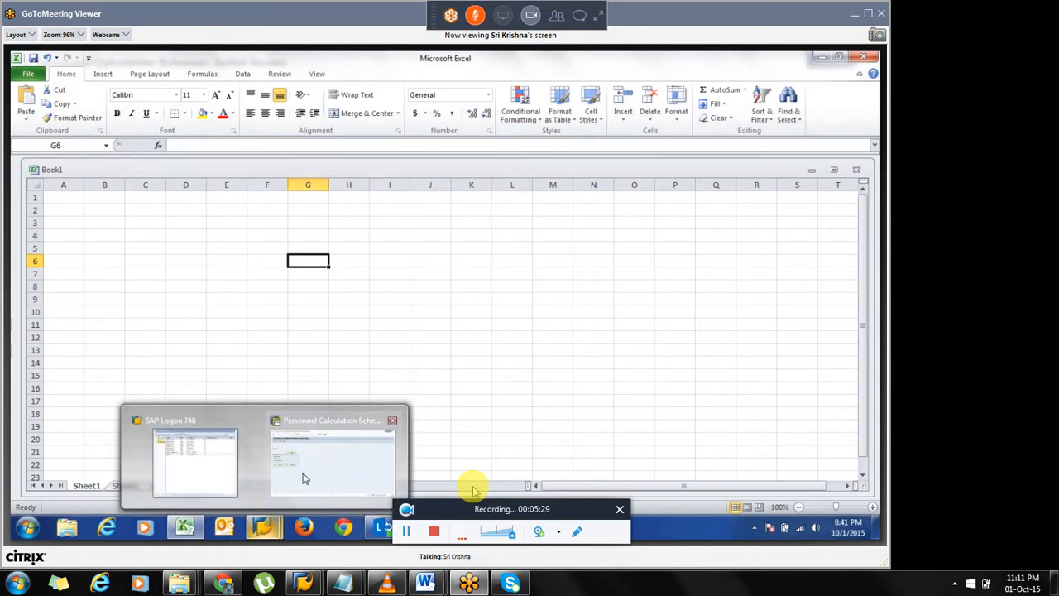
click(312, 414)
key(F3)
text(pe01)
key(Return)
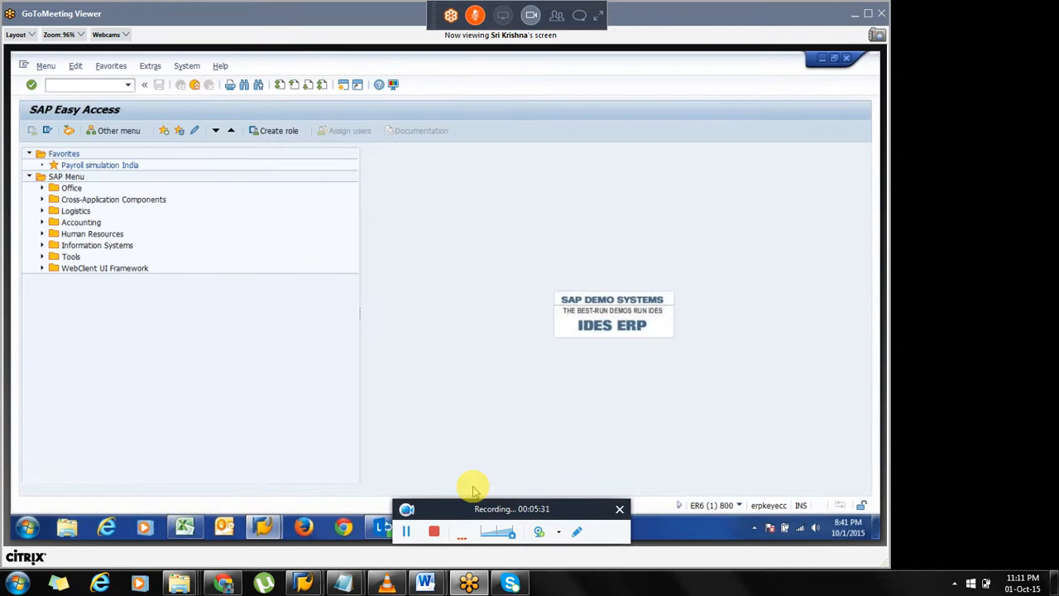
Copy schema IN00 to a new schema named 6N00.
text(IN00)
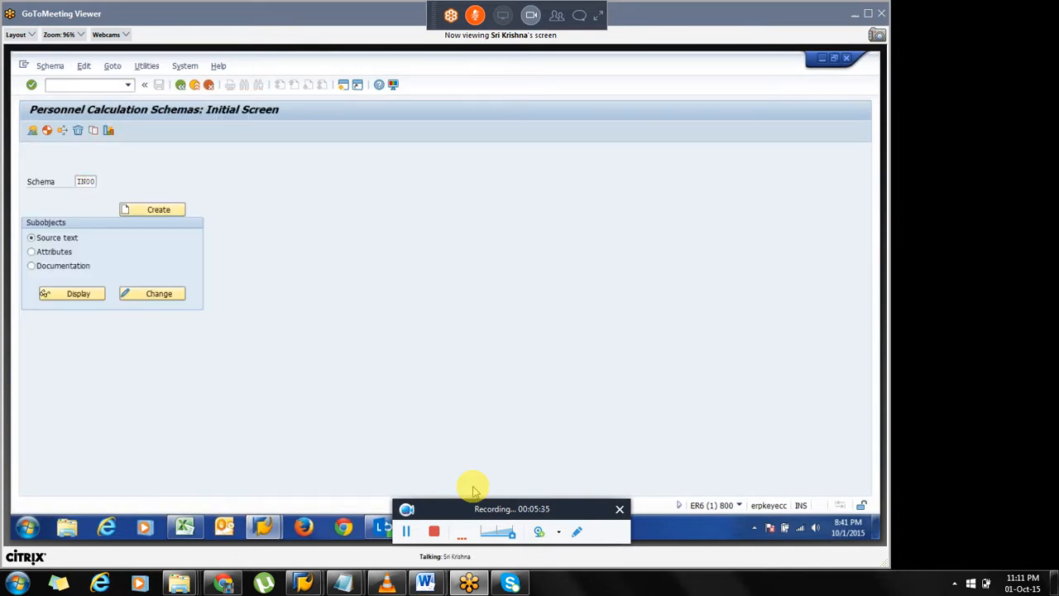
key(Return)
click(93, 132)
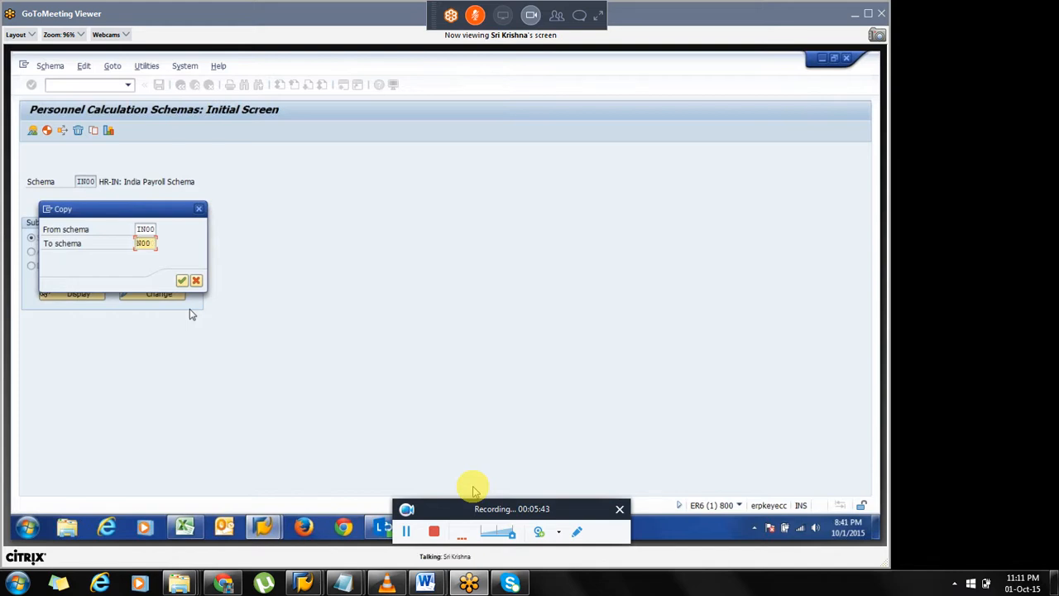
text(6)
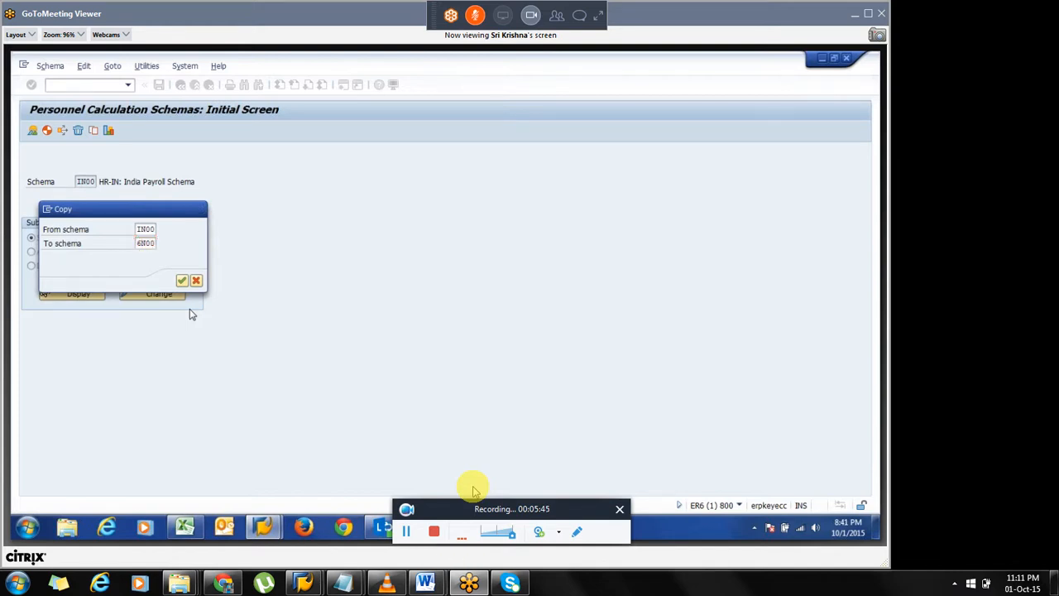
key(Return)
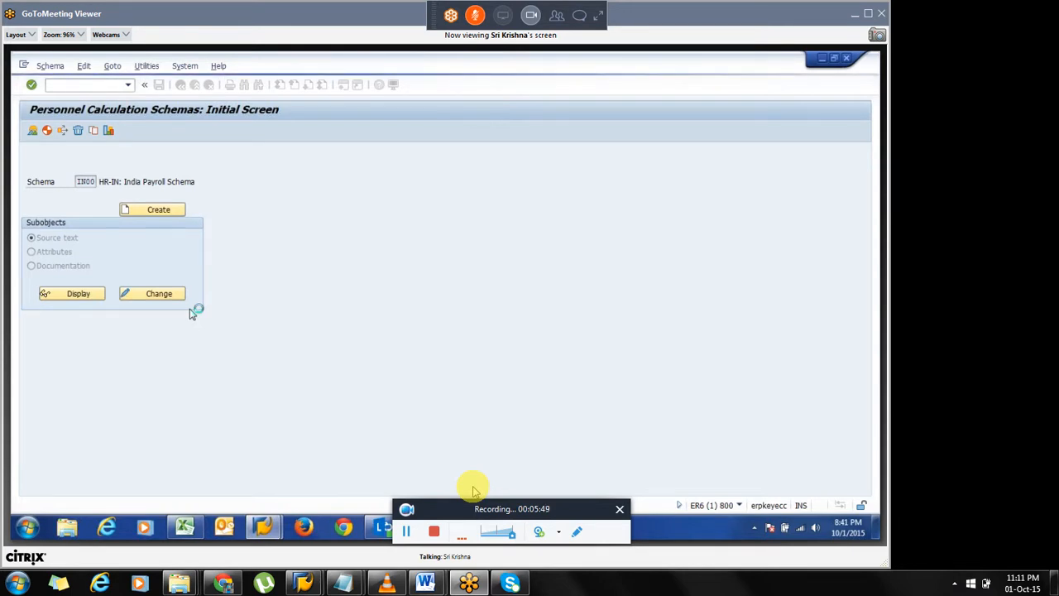
key(Return)
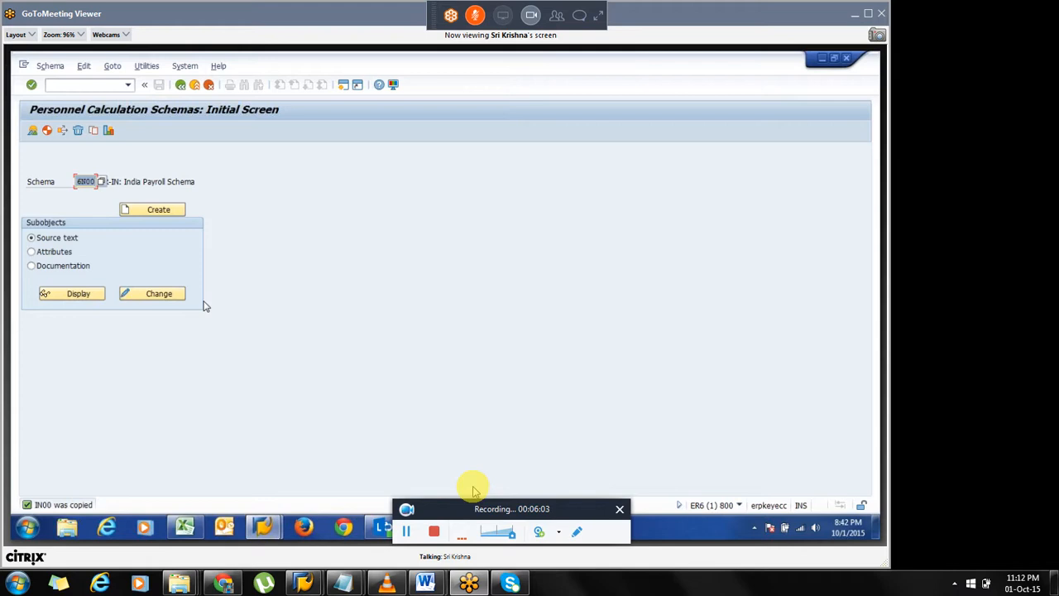
Open schema 6N00 in change mode and inspect its source lines, such as the INAL period factoring line.
click(163, 295)
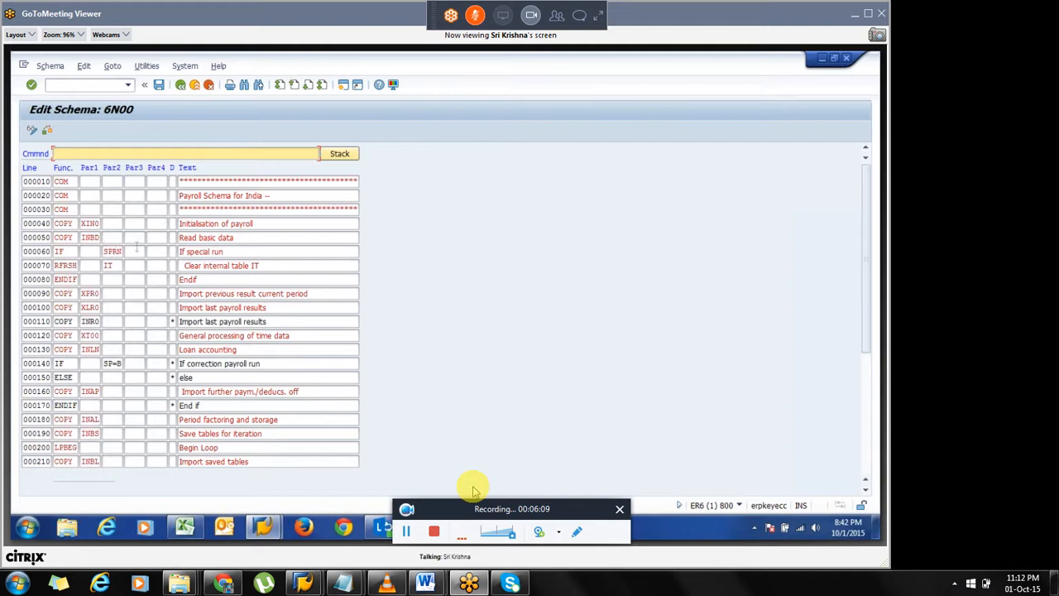
click(121, 251)
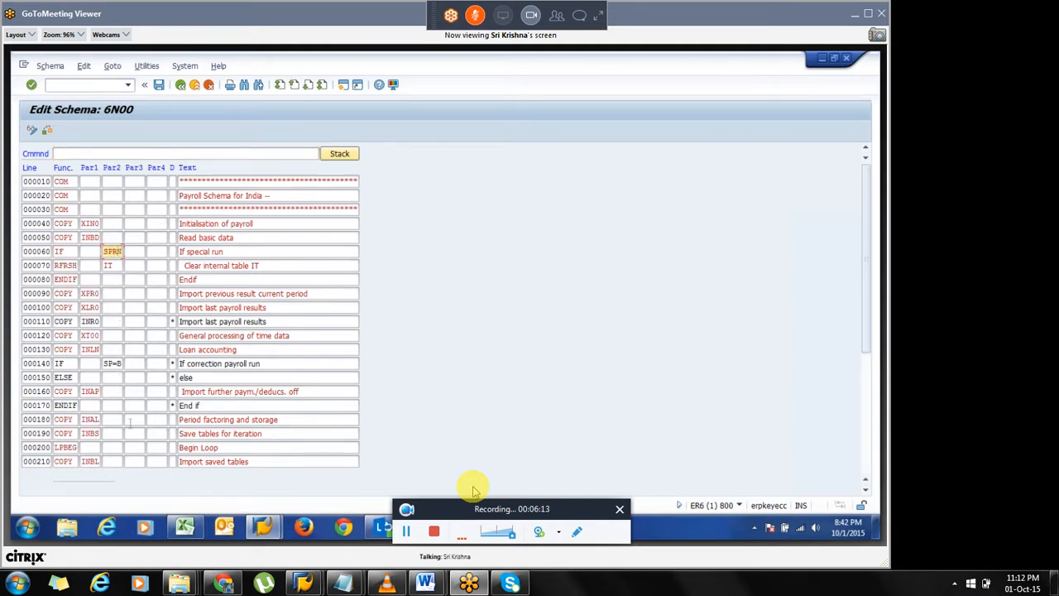
drag(301, 420, 178, 420)
click(181, 420)
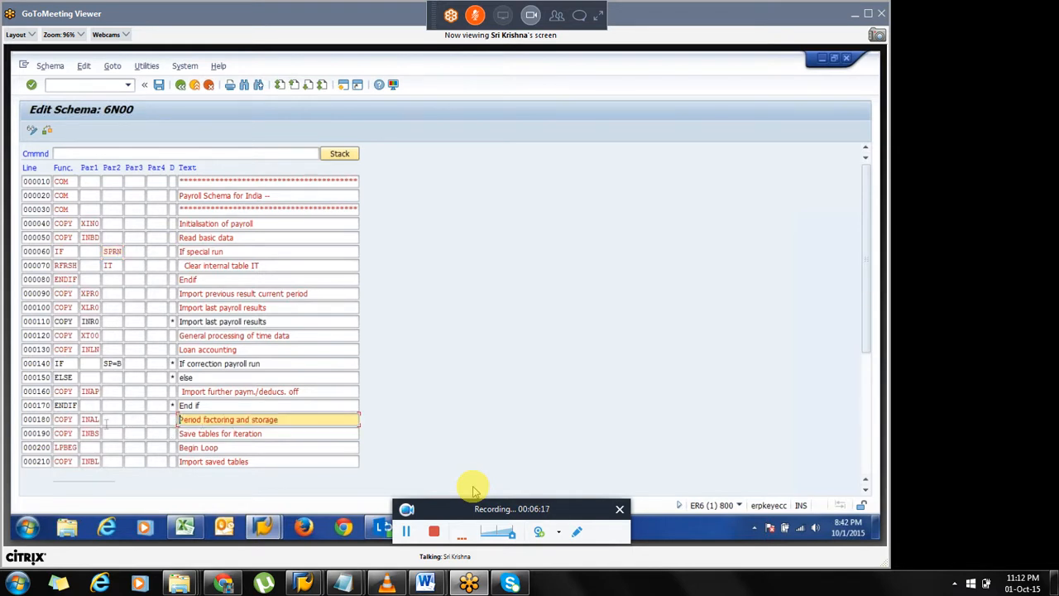
drag(80, 419, 108, 421)
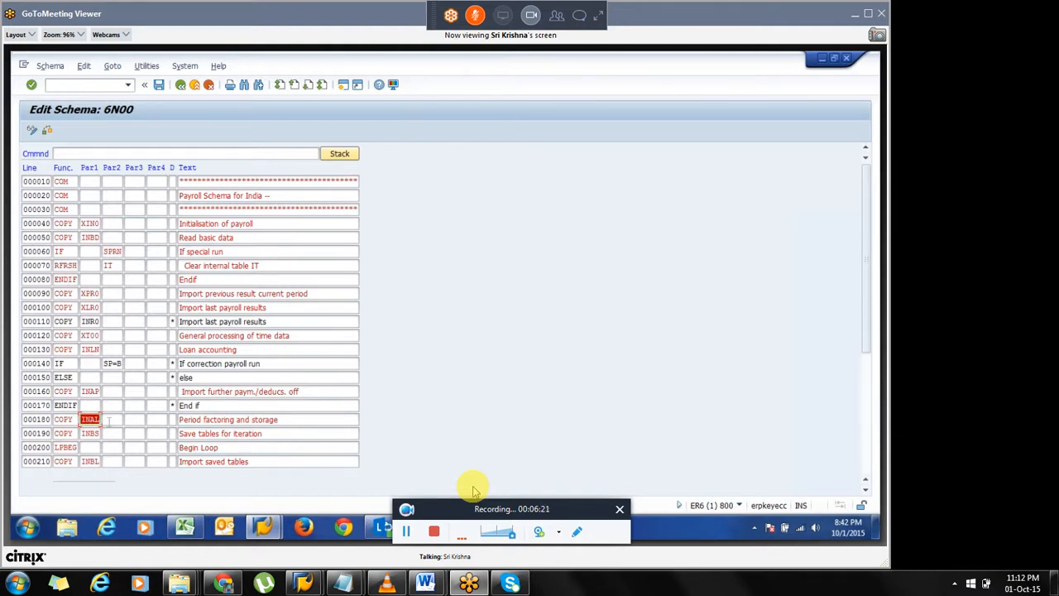
click(109, 421)
Return to PE01 and display the source text of schema X000.
click(343, 88)
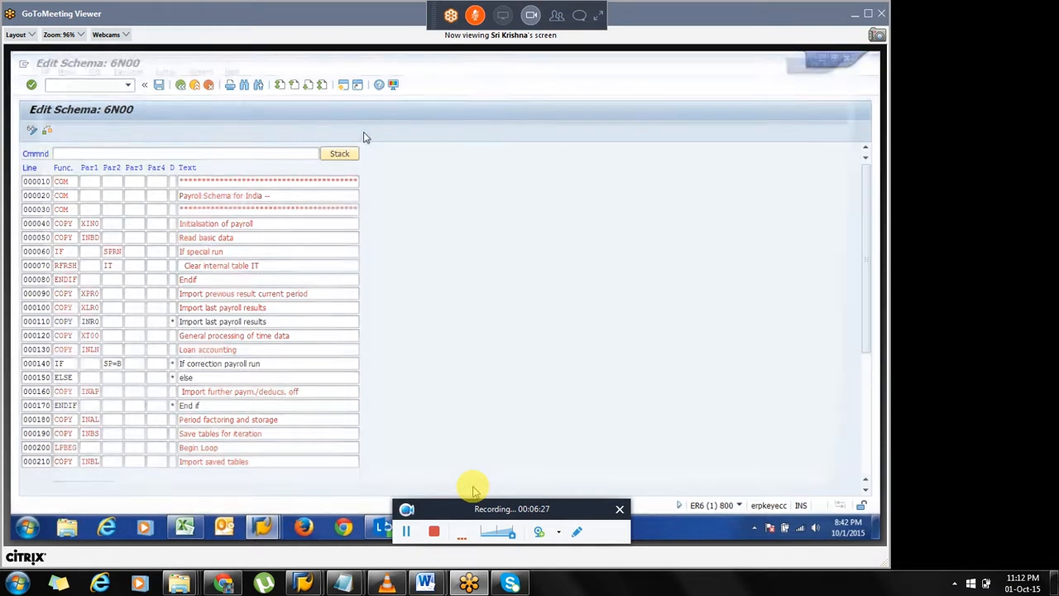
text(pe01)
key(Return)
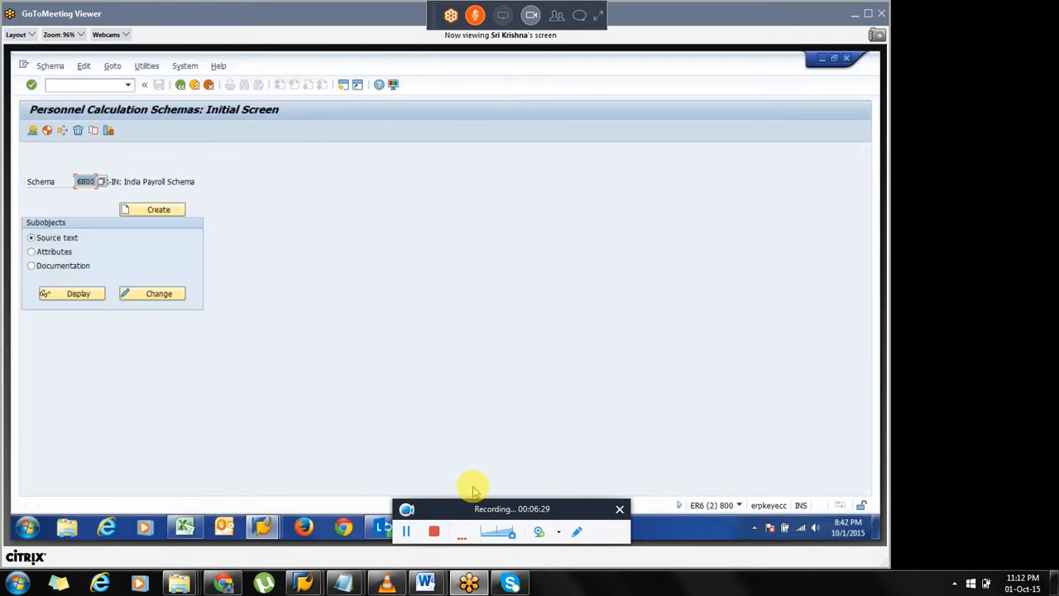
text(x)
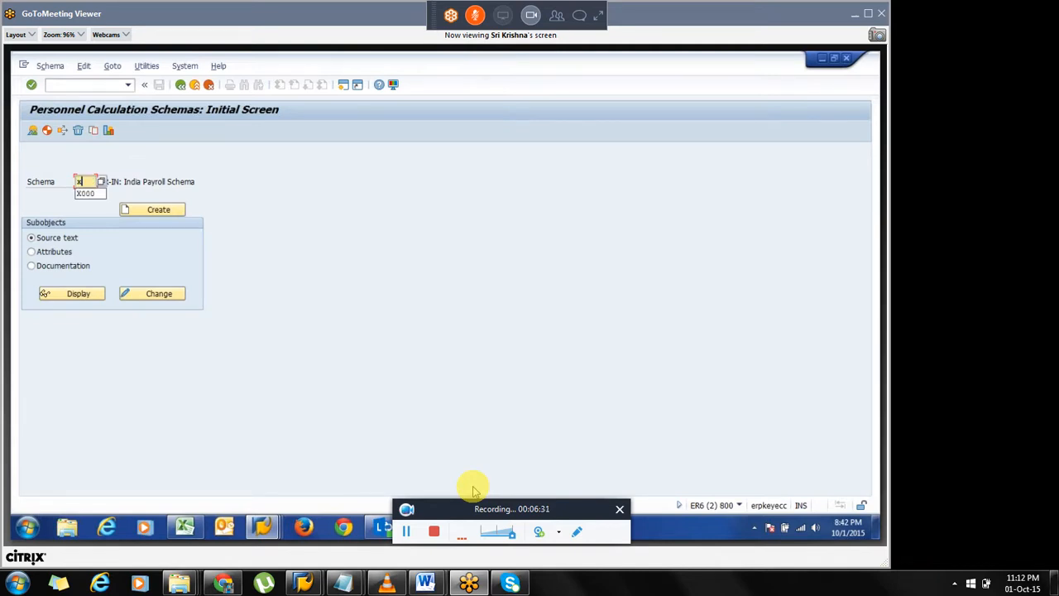
text(000)
key(Return)
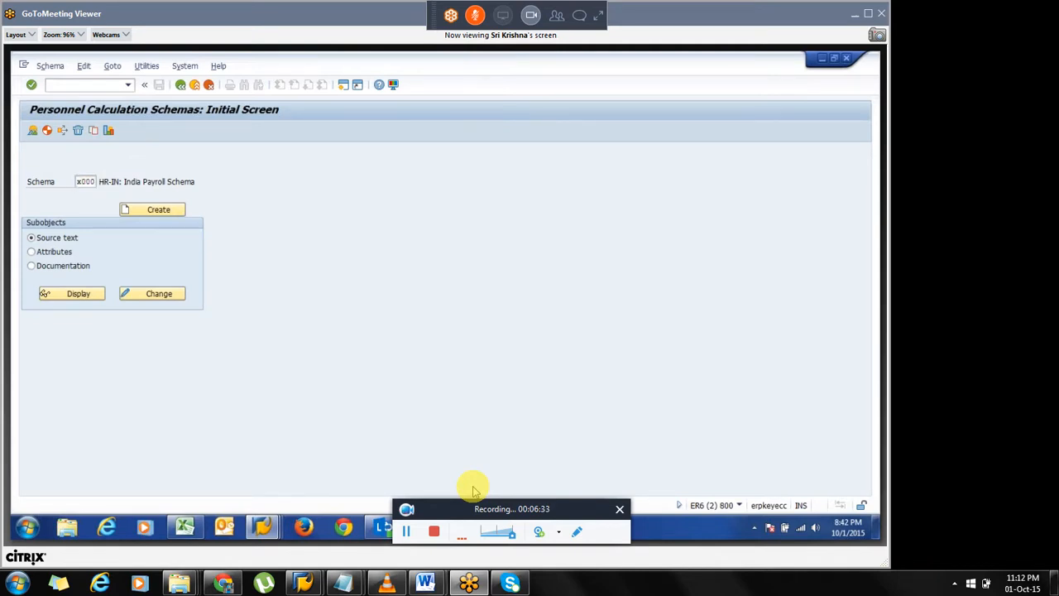
click(82, 301)
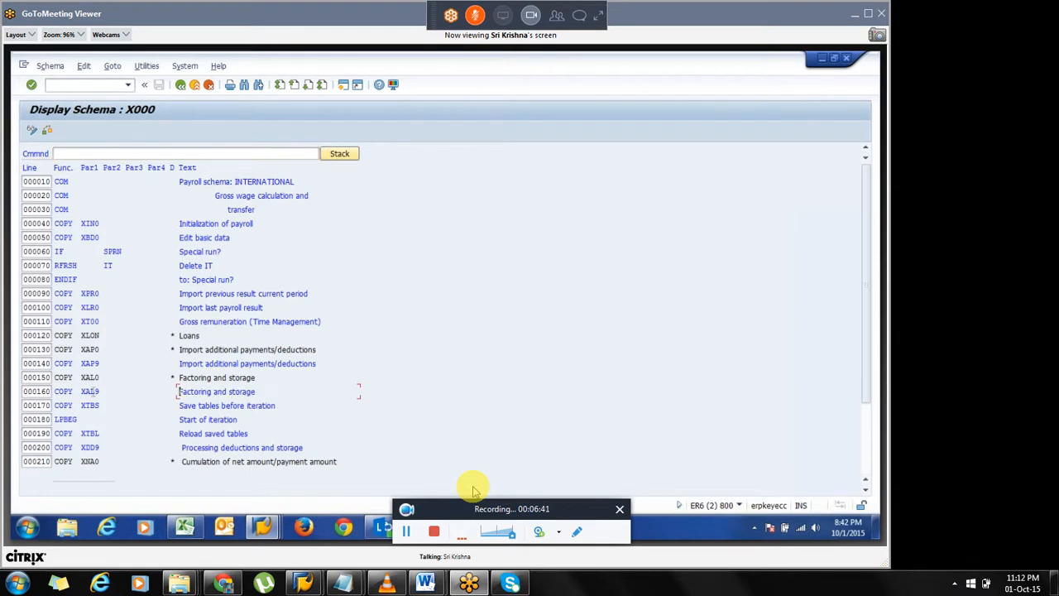
Examine the function and parameter entries in the lines of schema X000.
drag(82, 390, 101, 392)
click(74, 391)
click(100, 392)
drag(56, 181, 80, 181)
click(81, 181)
click(56, 295)
double_click(77, 294)
click(78, 294)
click(68, 363)
In the India payroll driver, set payroll area 1M, the employee's personnel number, selection payroll area 1M, and schema 6N00.
click(180, 86)
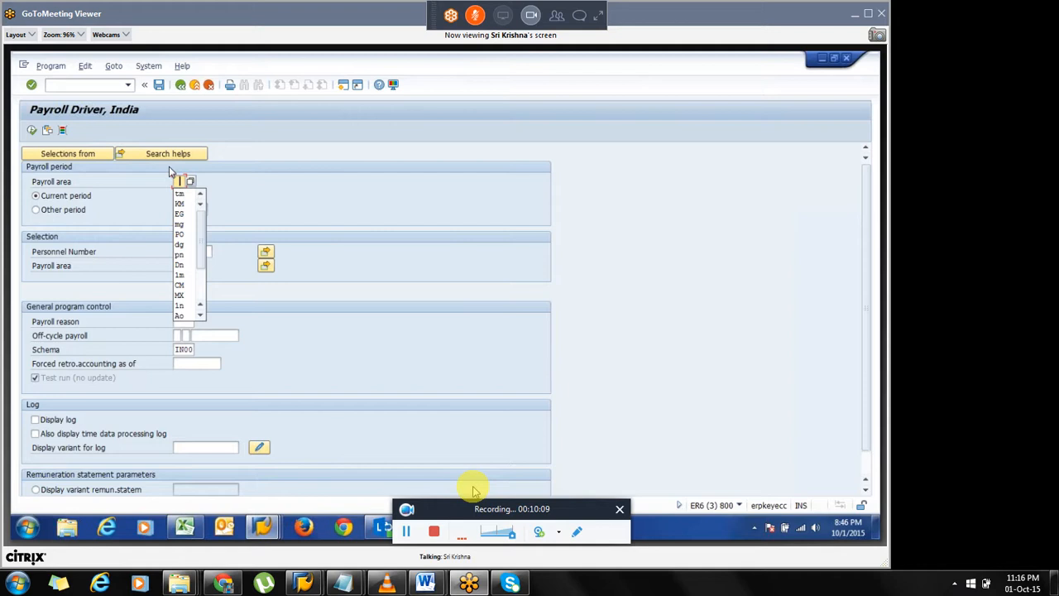
text(1m)
key(Return)
key(Tab)
key(Tab)
key(Tab)
text(101)
key(Tab)
key(Tab)
text(1m)
key(Tab)
key(Tab)
key(Tab)
text(6n00)
key(Return)
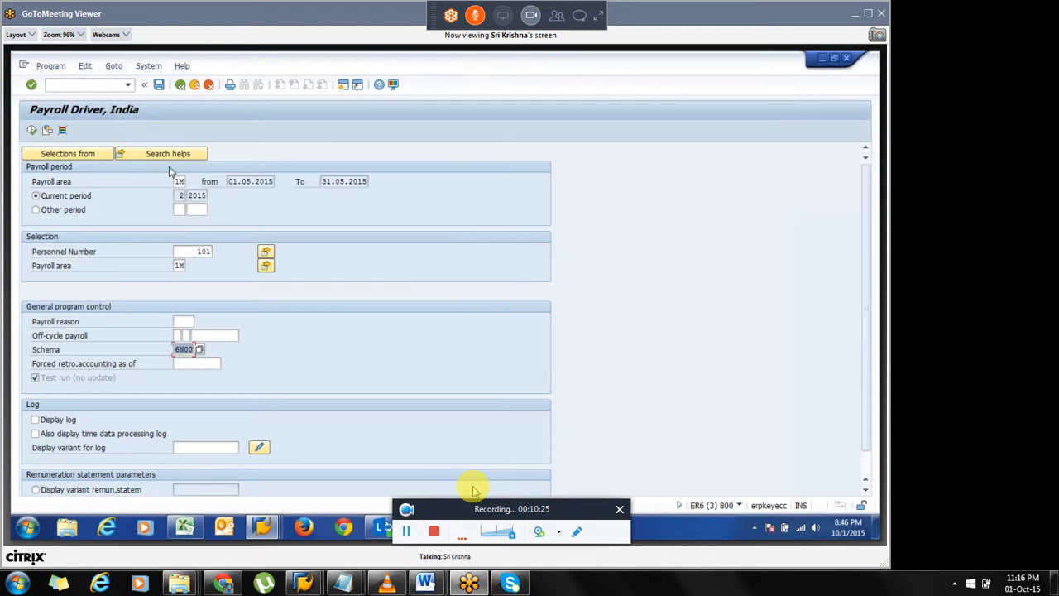
Try to set the remuneration statement variant to Kris_pay.
click(199, 489)
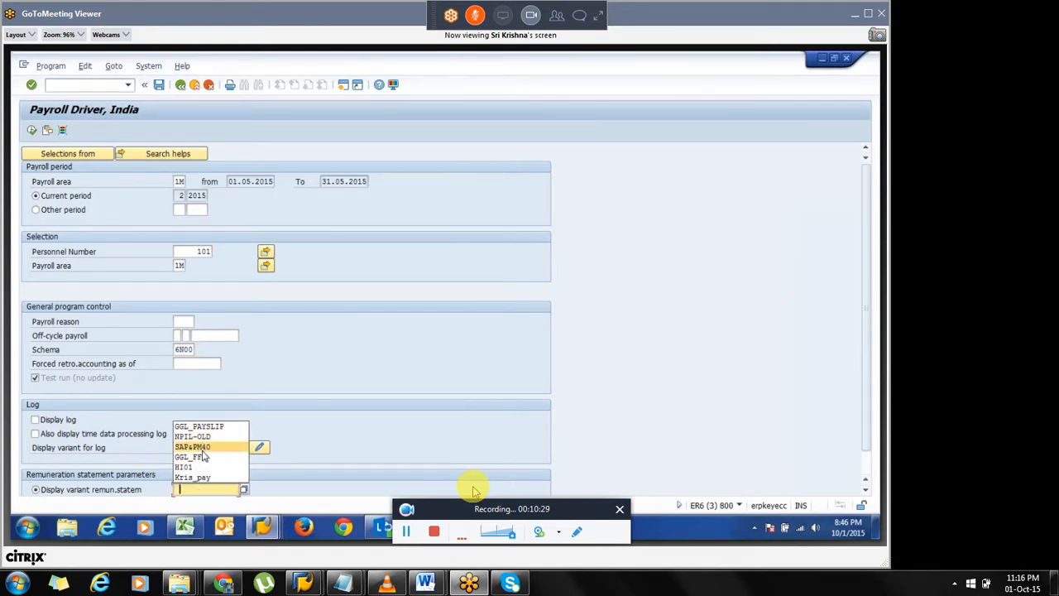
click(199, 478)
key(Return)
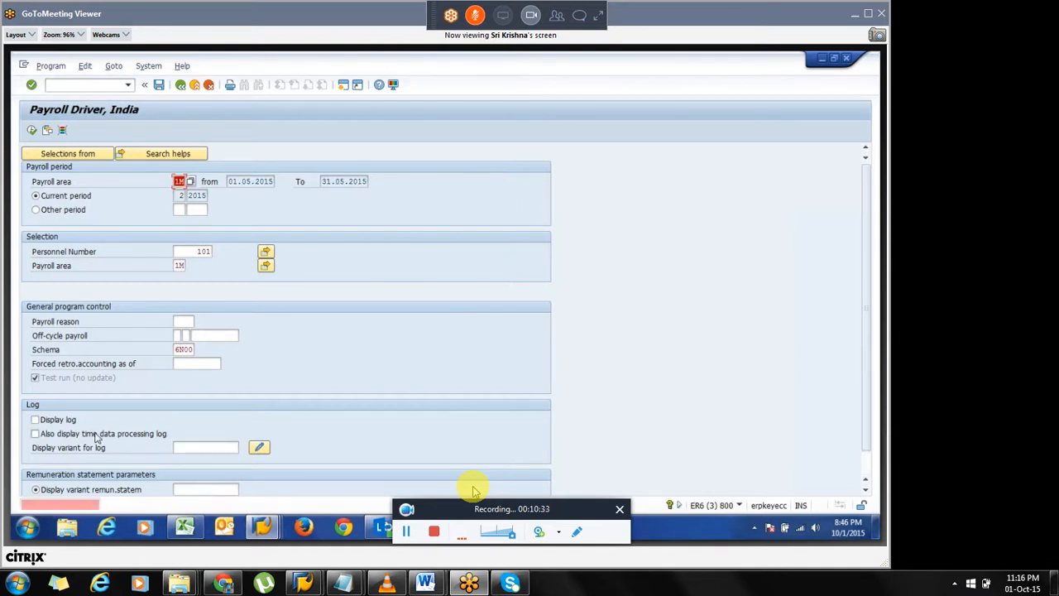
Set the remuneration statement variant to HI01 from the value help.
click(213, 490)
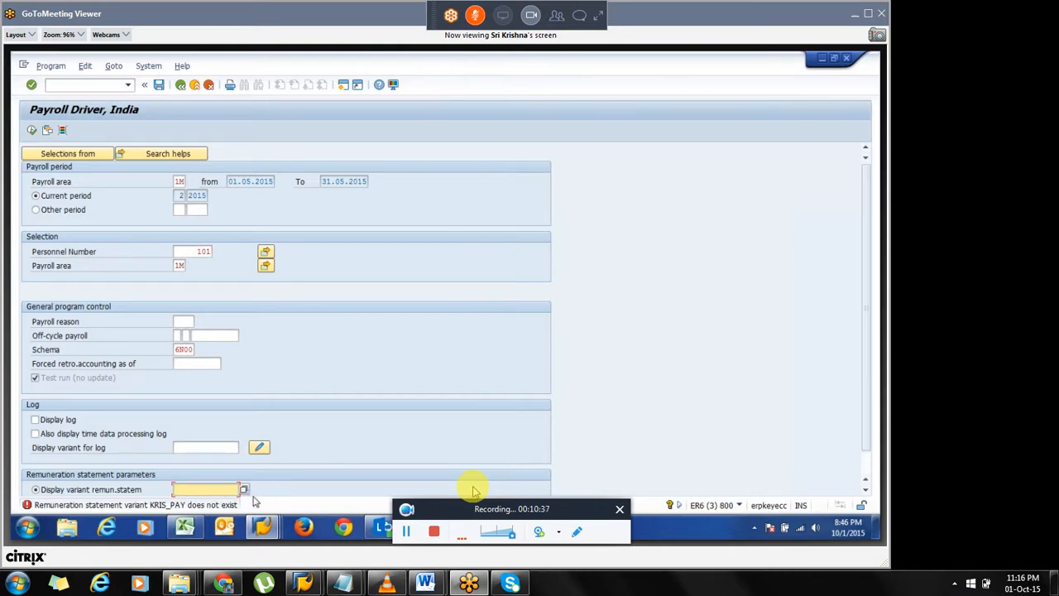
click(245, 490)
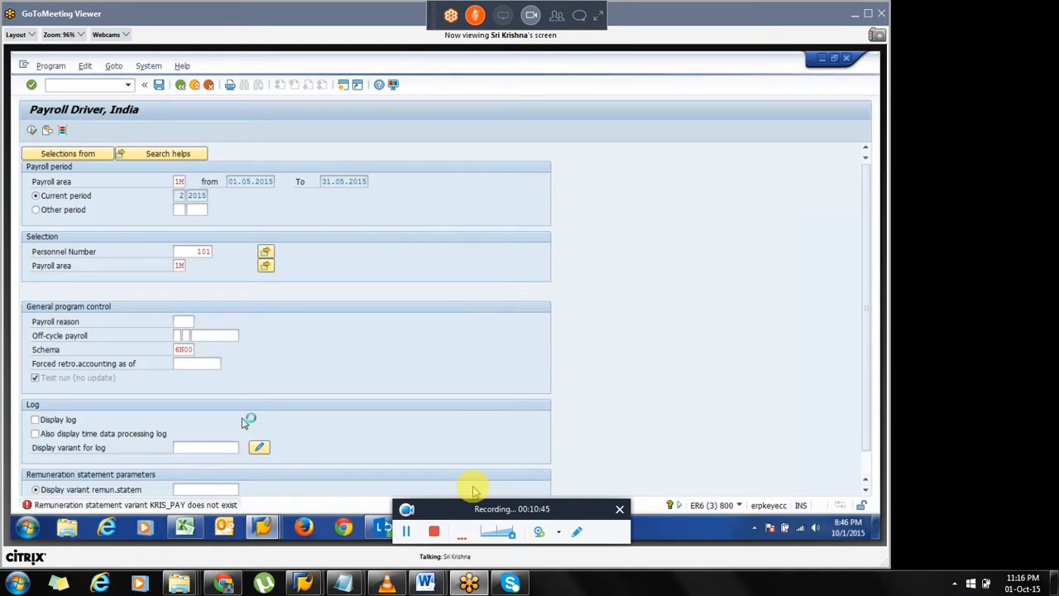
double_click(145, 318)
Turn on Display log and time data processing log, and execute the payroll driver.
click(35, 419)
click(34, 434)
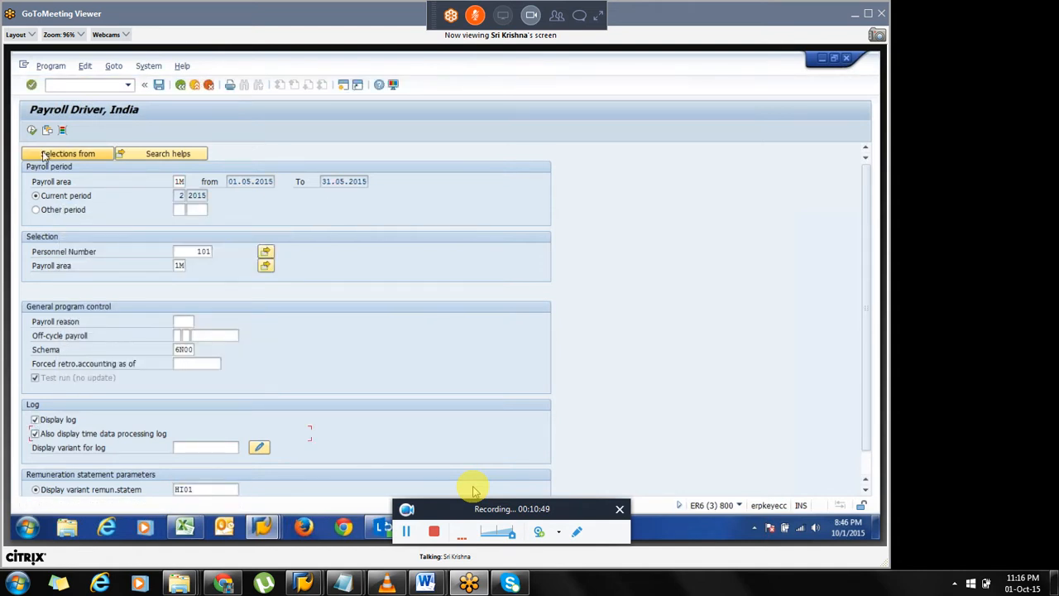
click(32, 131)
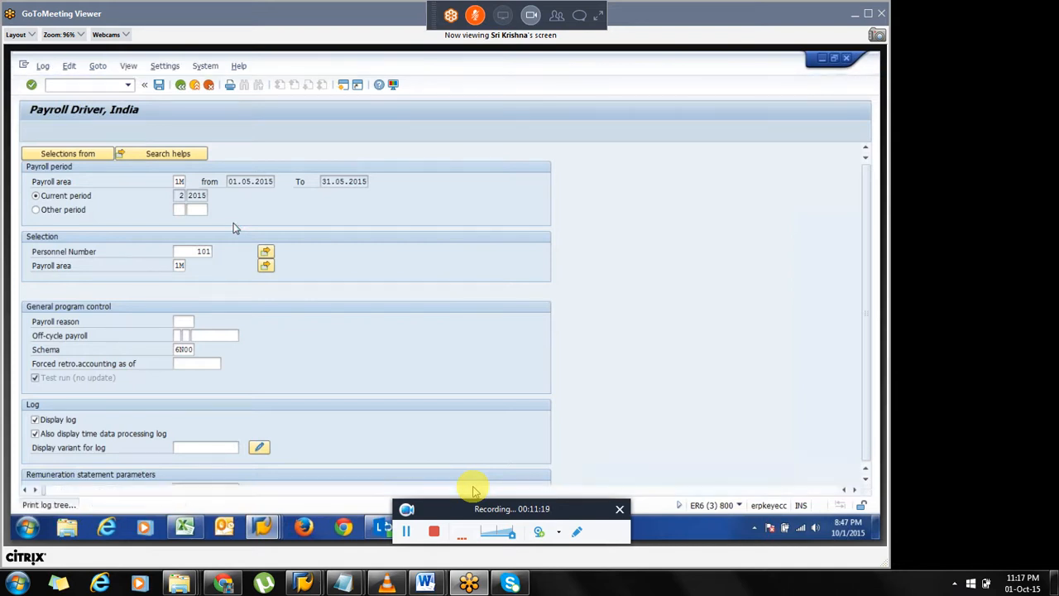
Switch the payroll period to Other period 1 2015 and execute the payroll run.
click(46, 210)
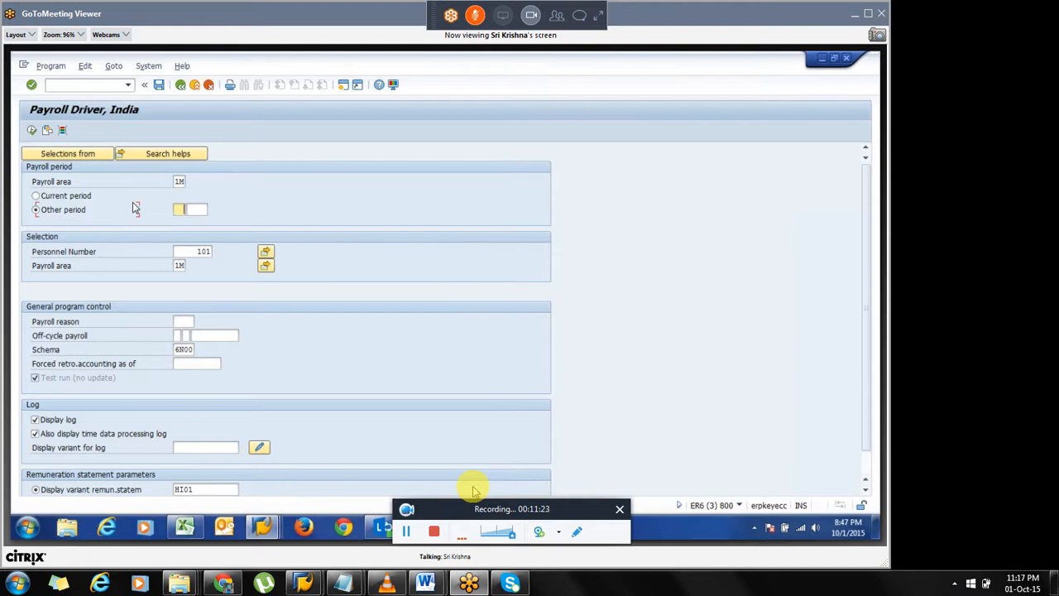
key(Return)
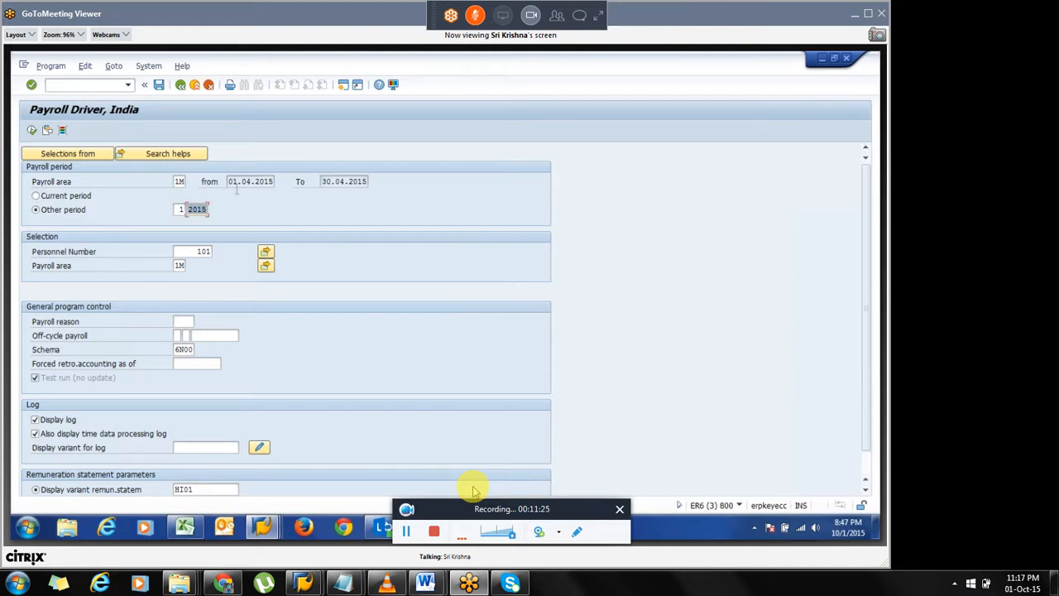
click(240, 181)
click(31, 131)
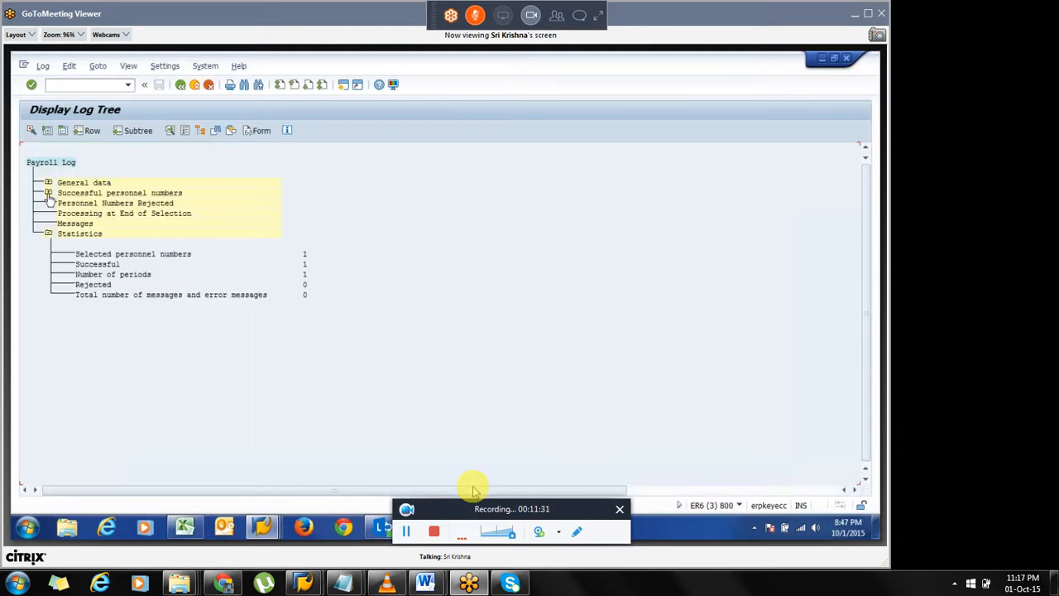
Expand the successful personnel number and its 01/2015 period node in the payroll log tree.
click(48, 192)
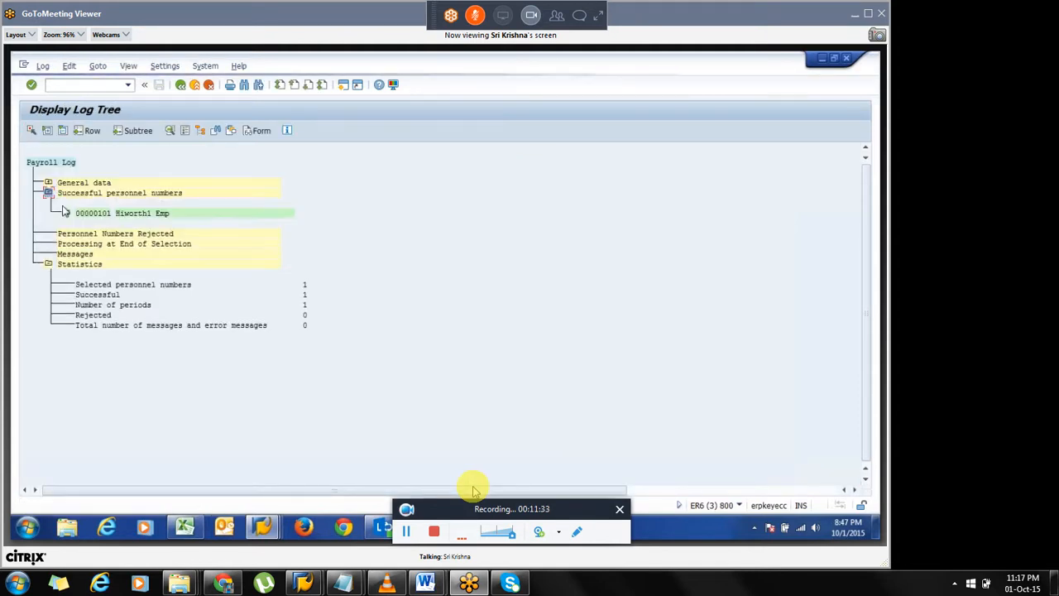
click(66, 214)
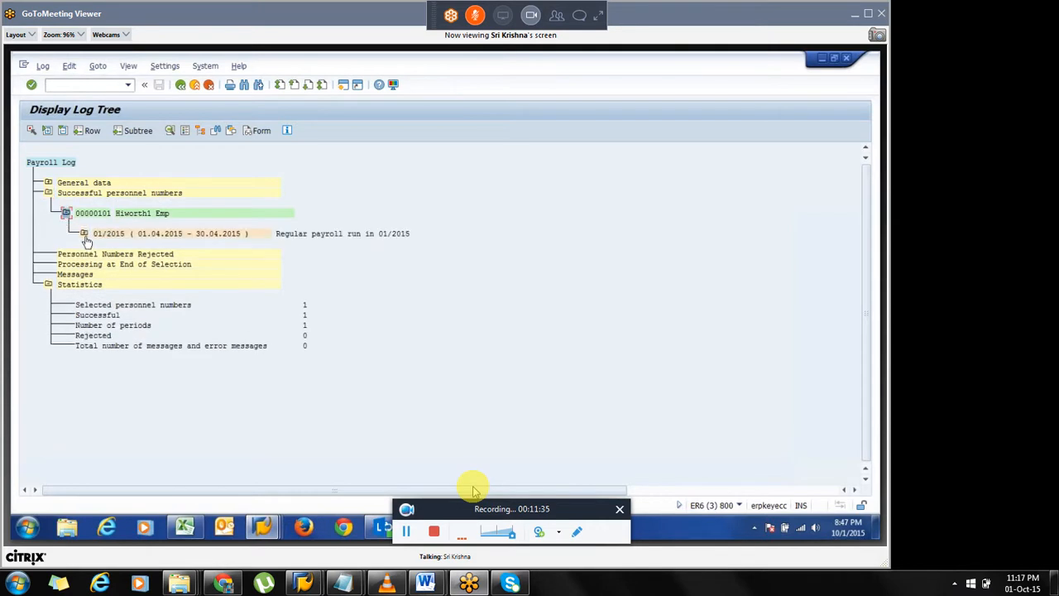
drag(139, 239, 241, 241)
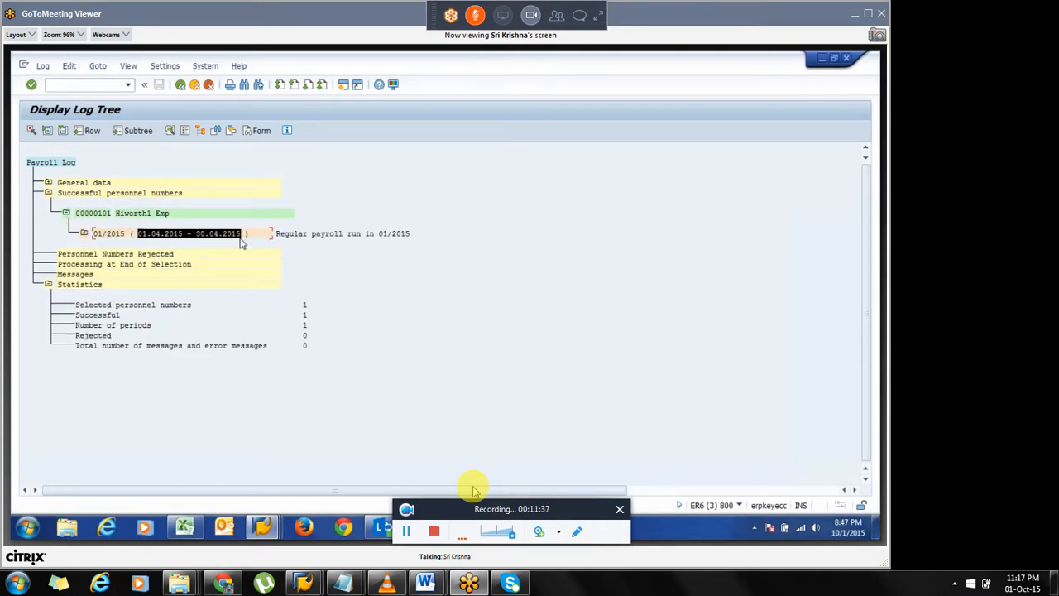
click(242, 241)
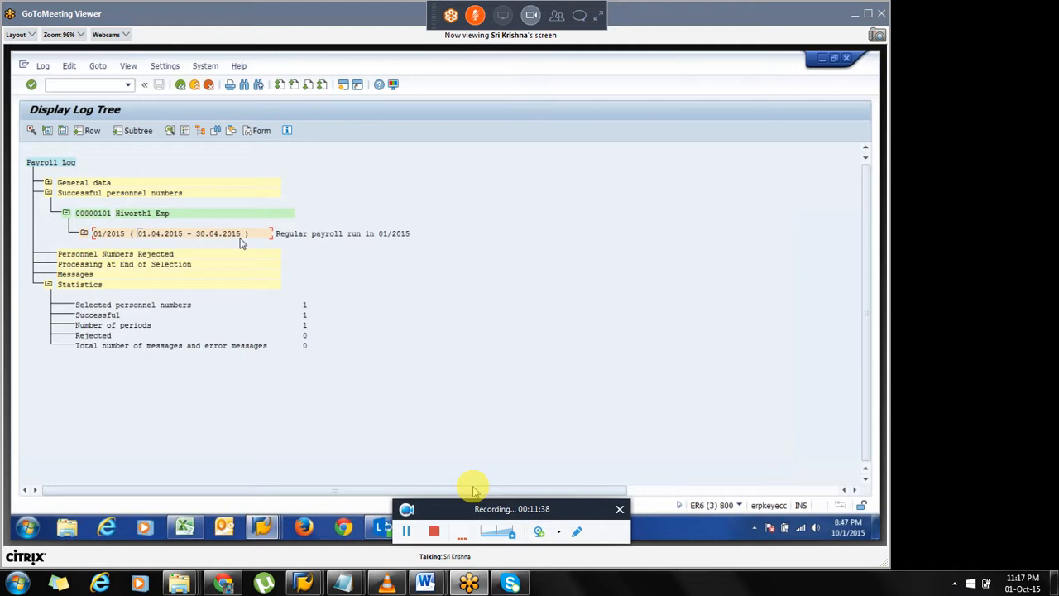
click(83, 234)
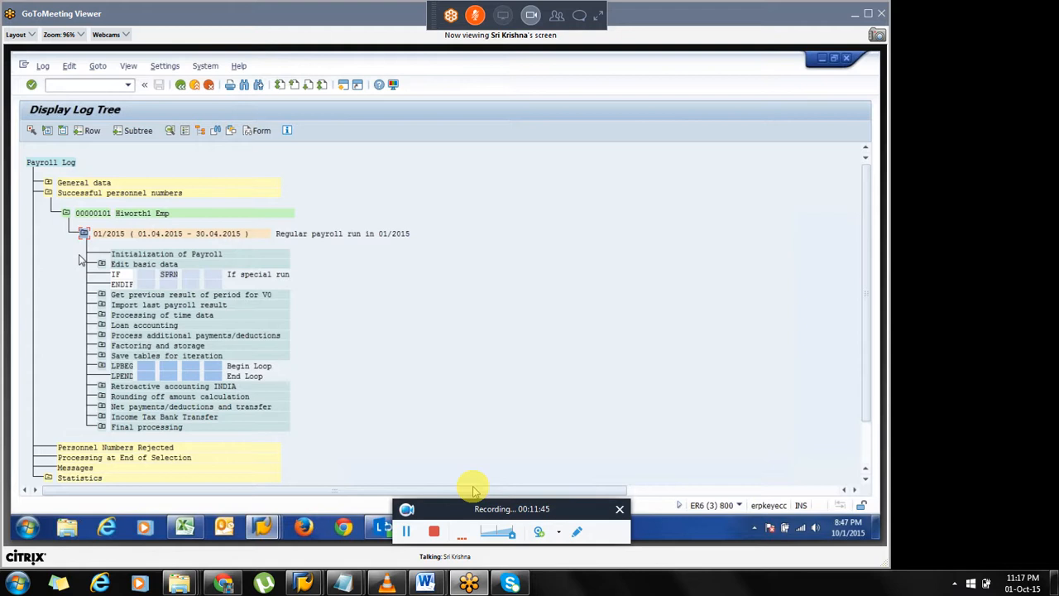
Expand the Factoring and storage block of the payroll log.
mouse_move(110, 263)
mouse_down()
mouse_move(179, 277)
mouse_move(232, 421)
mouse_up()
drag(112, 345, 207, 350)
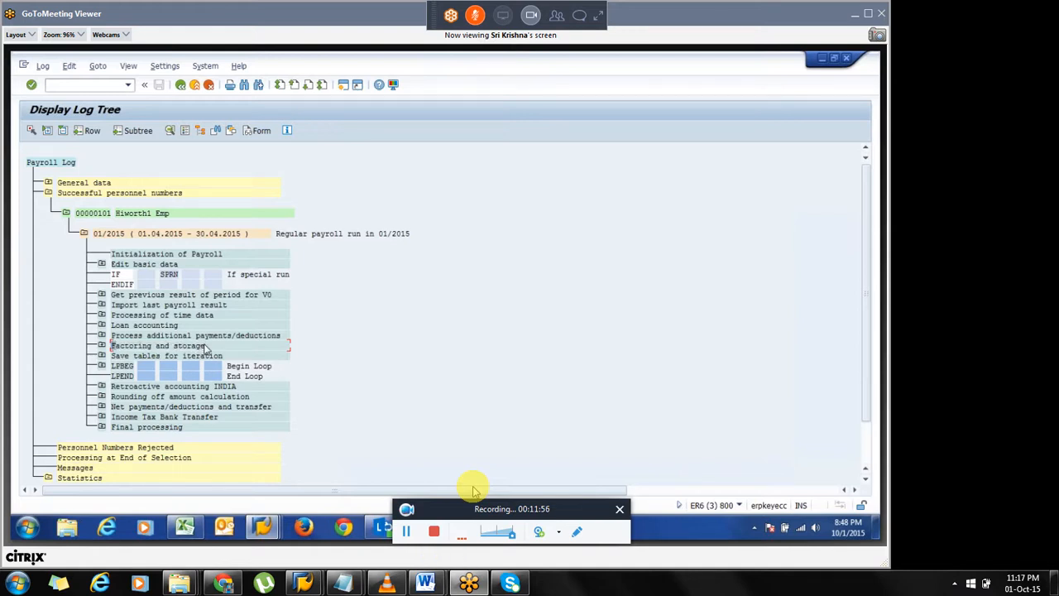
click(102, 346)
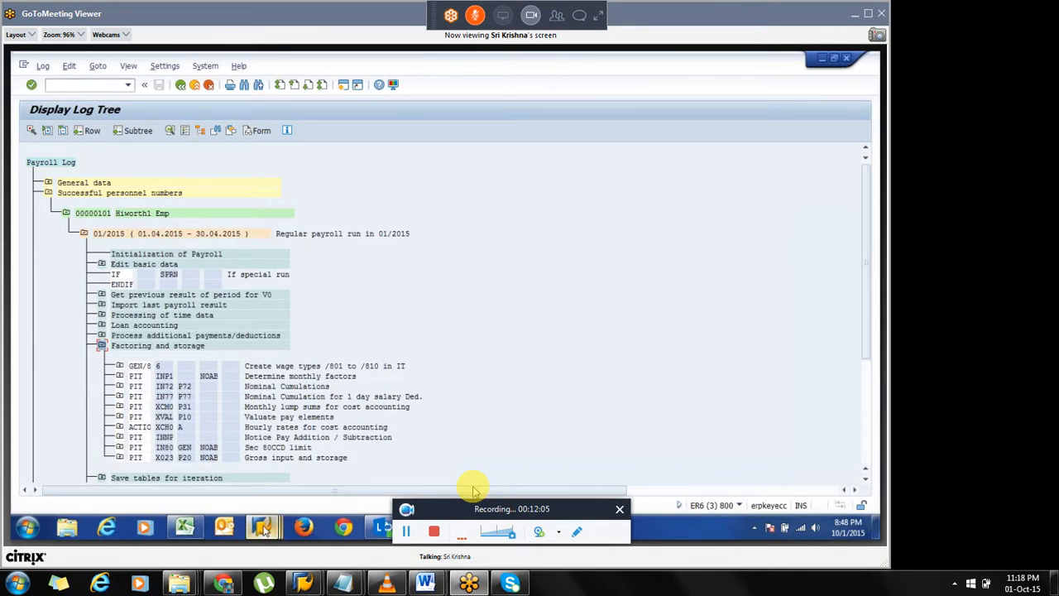
Set Par1 of the GEN/8 line in schema INAL to 7 and return to the payroll driver.
mouse_move(263, 529)
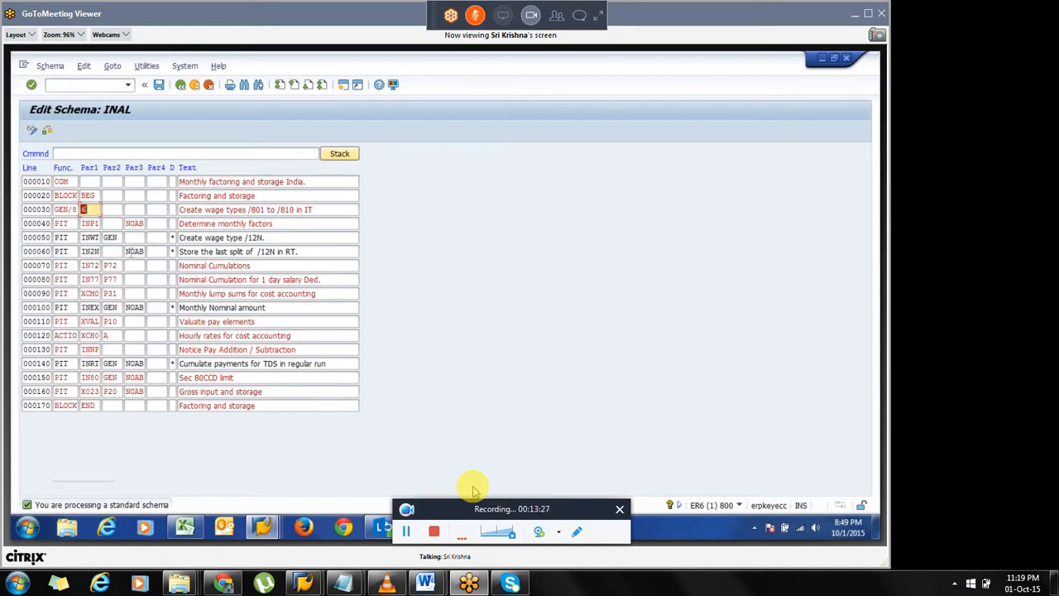
click(130, 257)
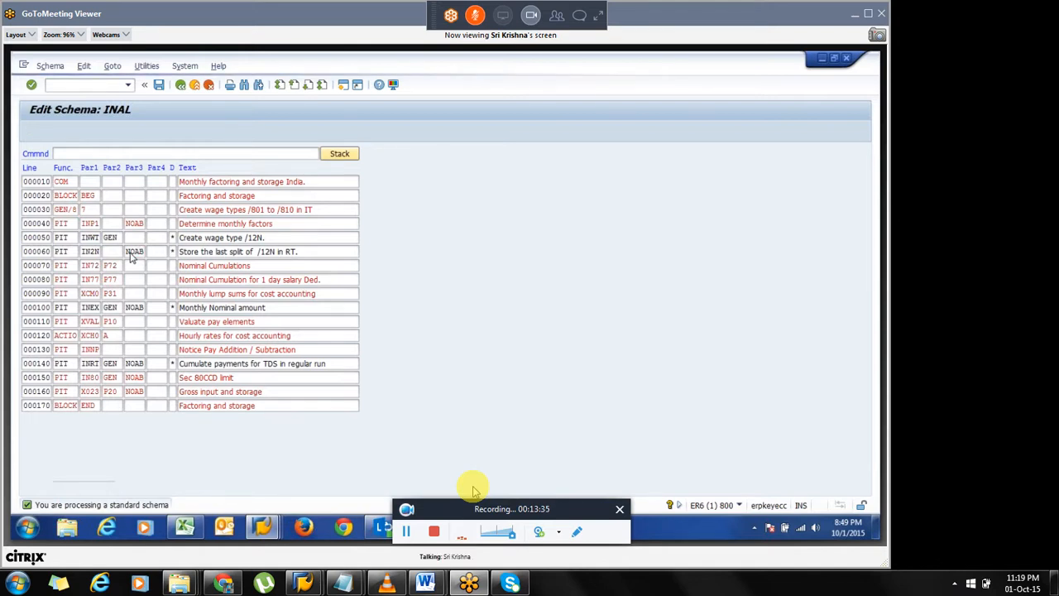
click(181, 85)
click(180, 86)
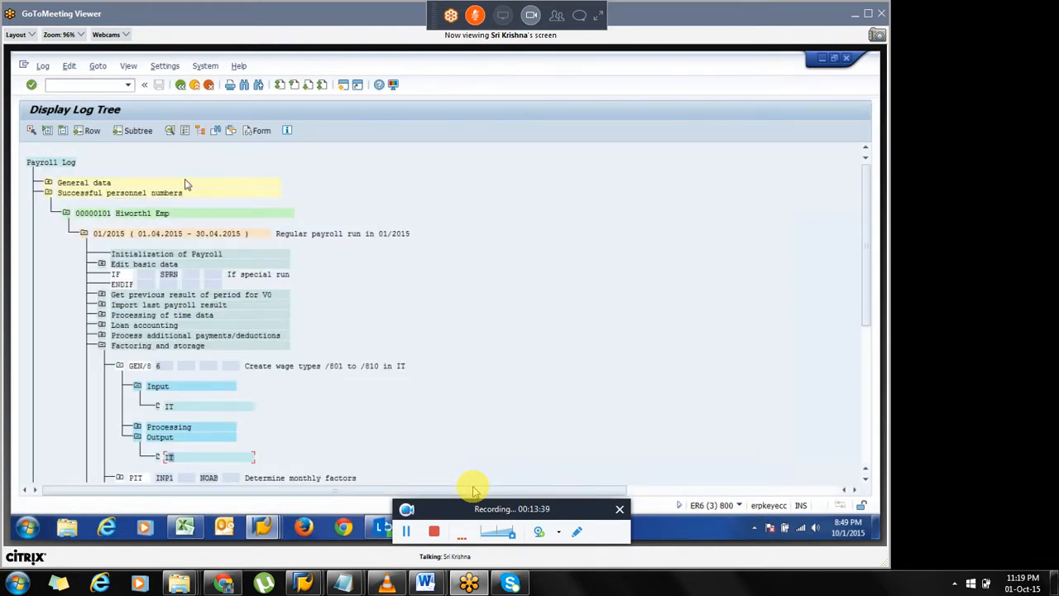
key(F3)
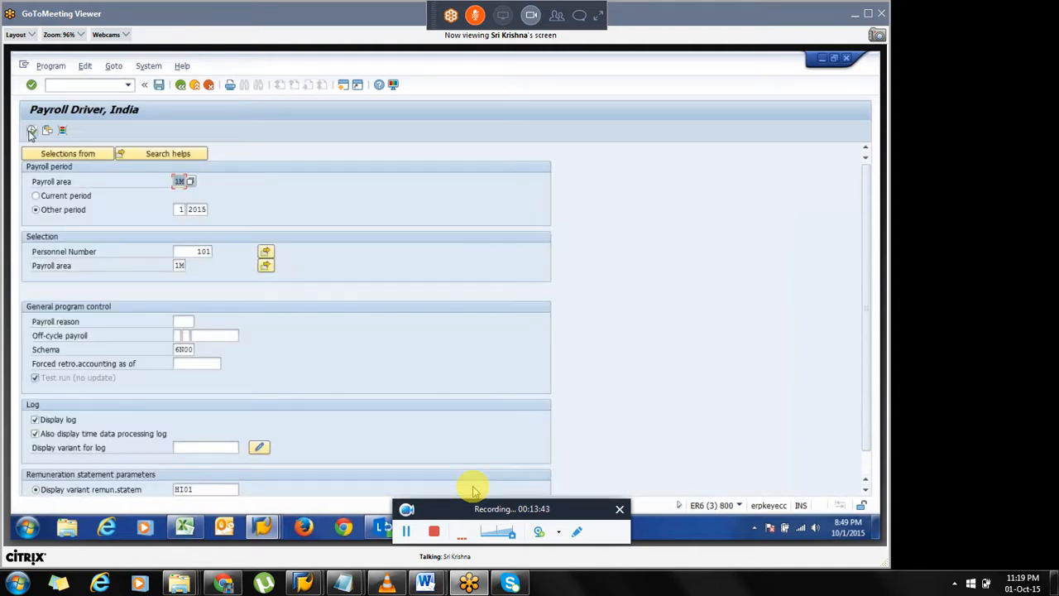
Rerun the payroll and open the IT output table of the GEN/8 step under Factoring and storage.
click(32, 131)
click(48, 192)
click(65, 213)
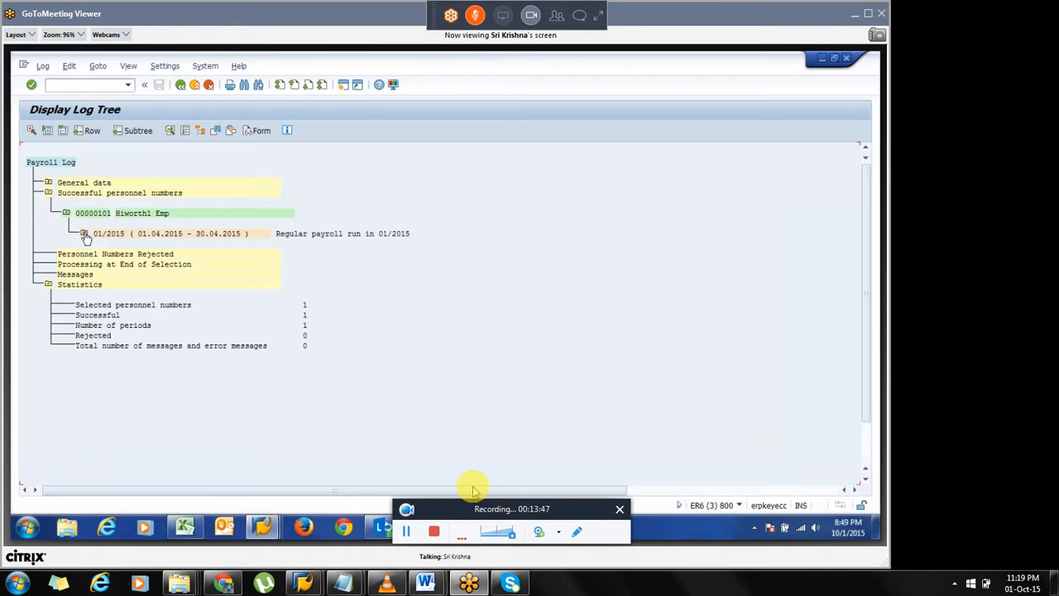
click(84, 235)
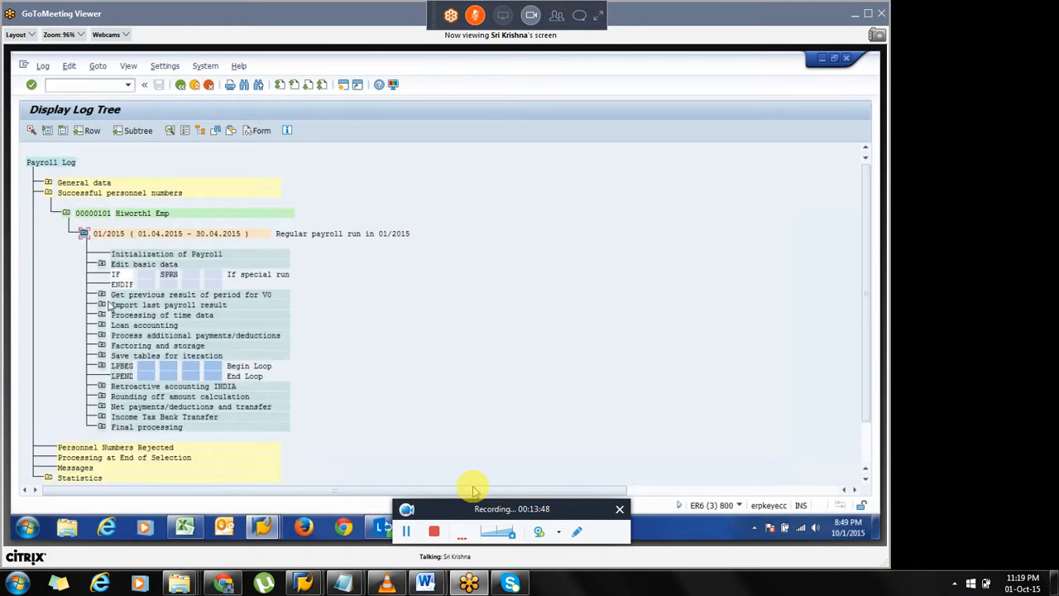
click(101, 345)
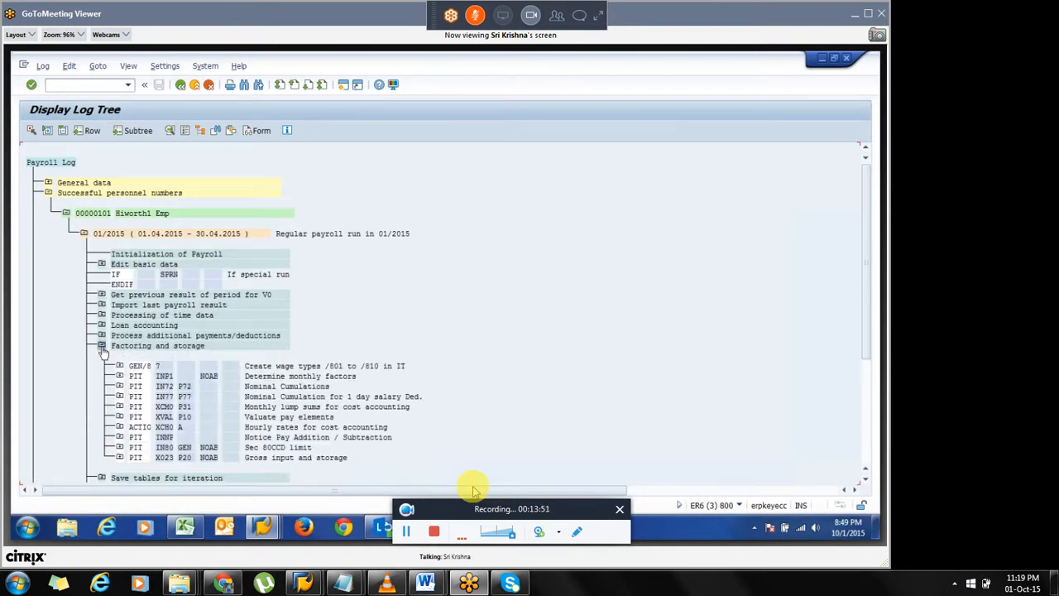
click(119, 365)
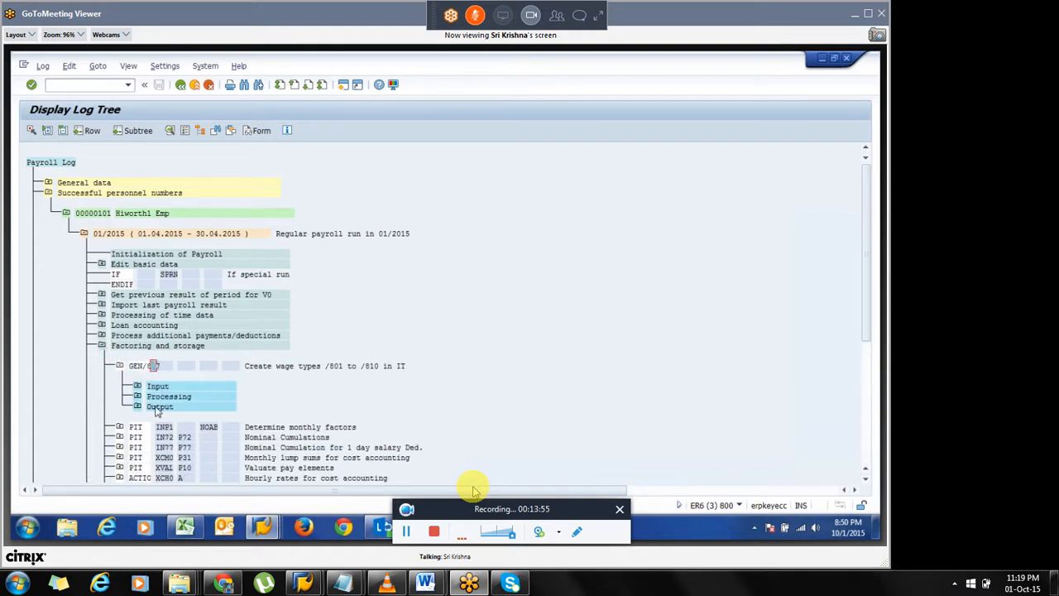
click(138, 406)
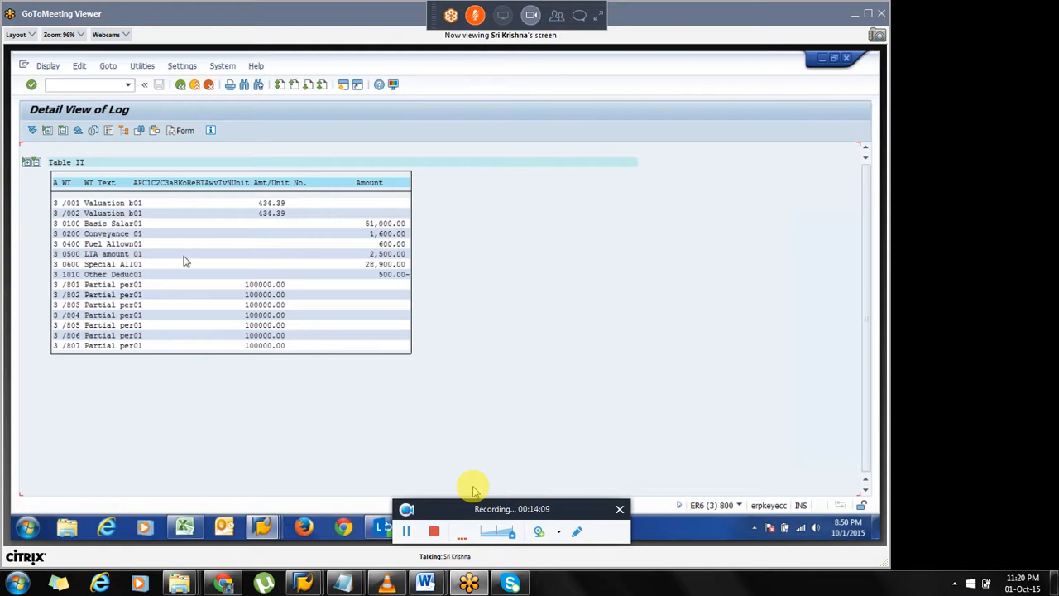
Examine the partial period wage types in the IT table and return to the log tree.
double_click(68, 285)
drag(90, 292, 100, 352)
click(181, 86)
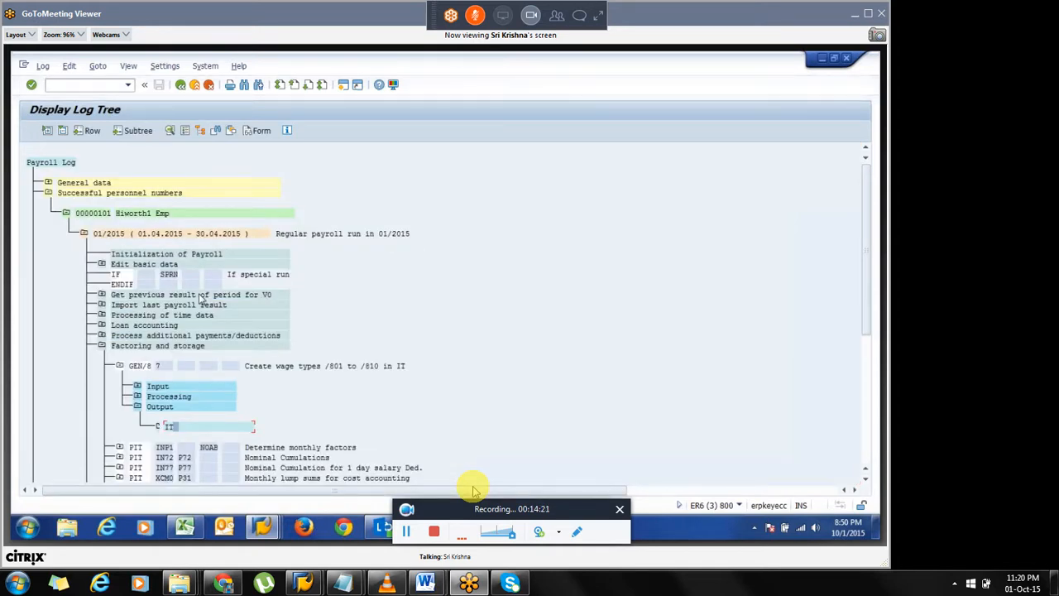
Return to schema INAL, set the GEN/8 line's Par1 to 6, and save the schema.
key(F3)
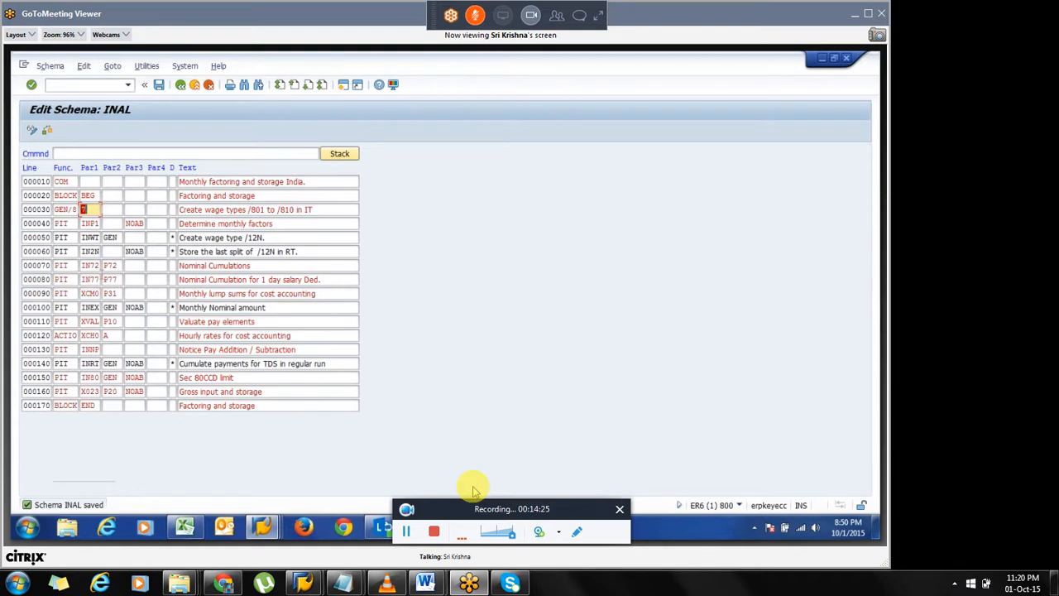
text(8)
key(ctrl+s)
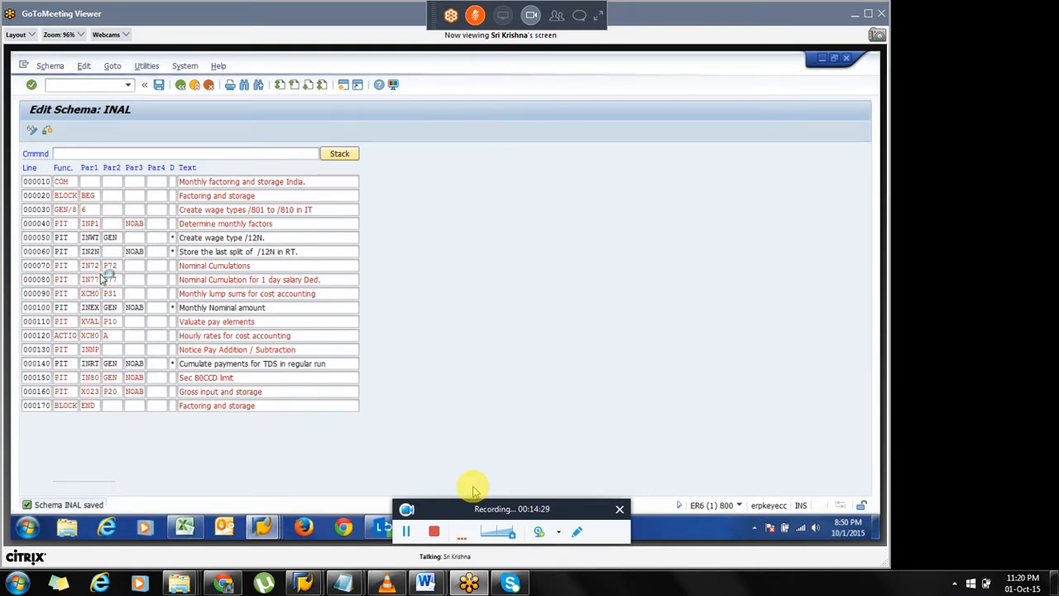
key(Return)
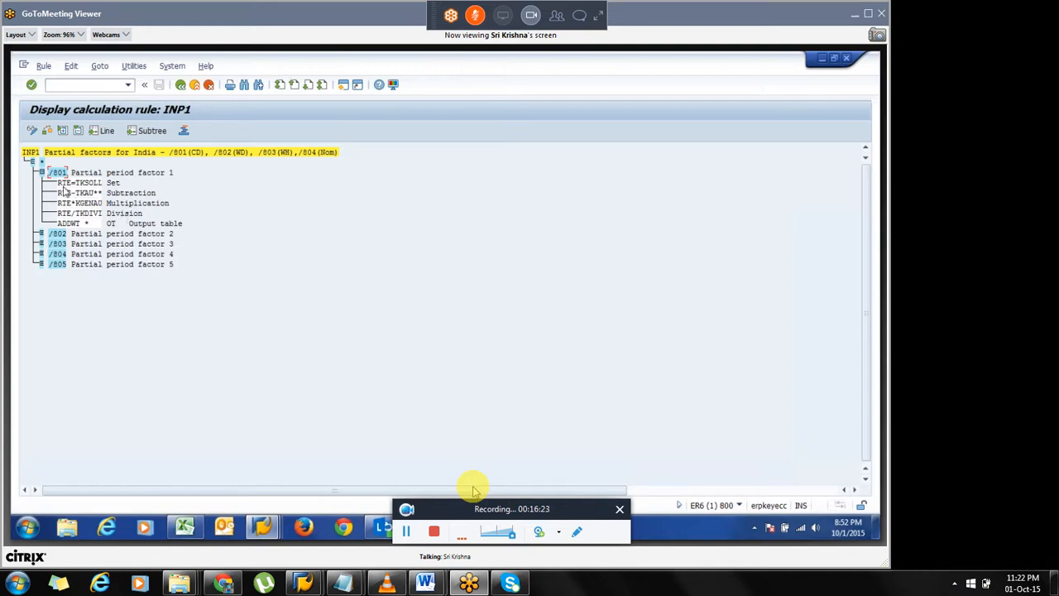
Examine the operations of partial period factor /801 in calculation rule INP1.
drag(59, 186, 106, 190)
click(105, 189)
drag(50, 174, 105, 222)
click(65, 175)
click(72, 183)
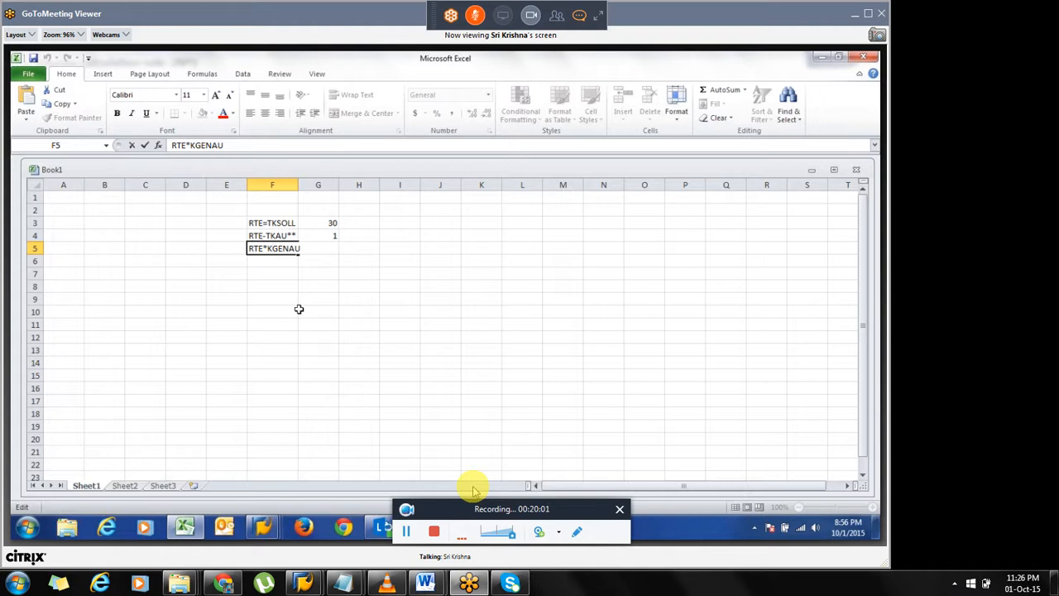
Switch to Excel and enter V_T511K in cell E5 next to RTE*KGENAU.
click(276, 262)
click(227, 247)
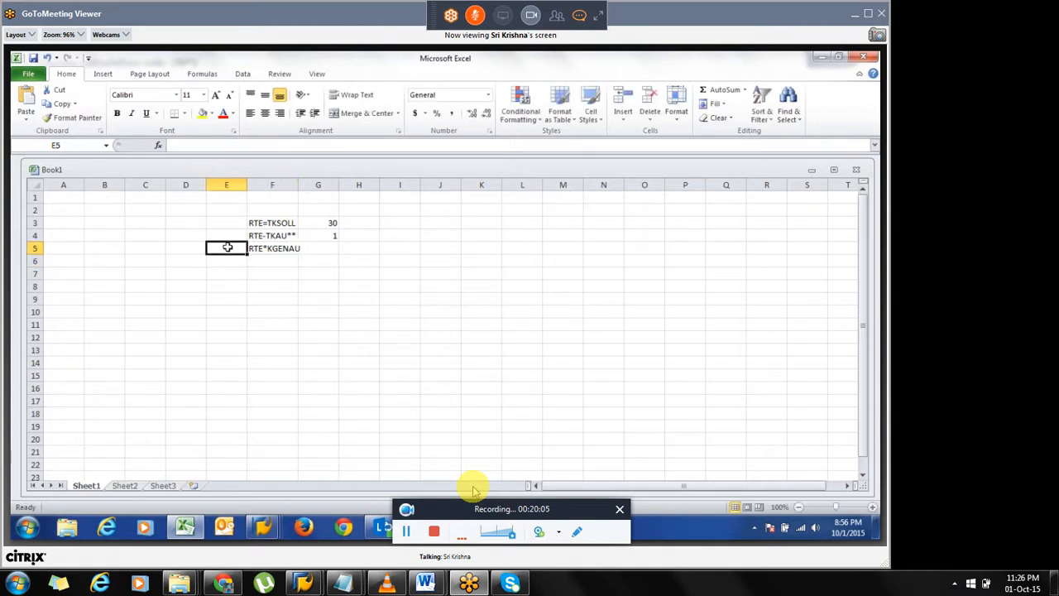
text(V_)
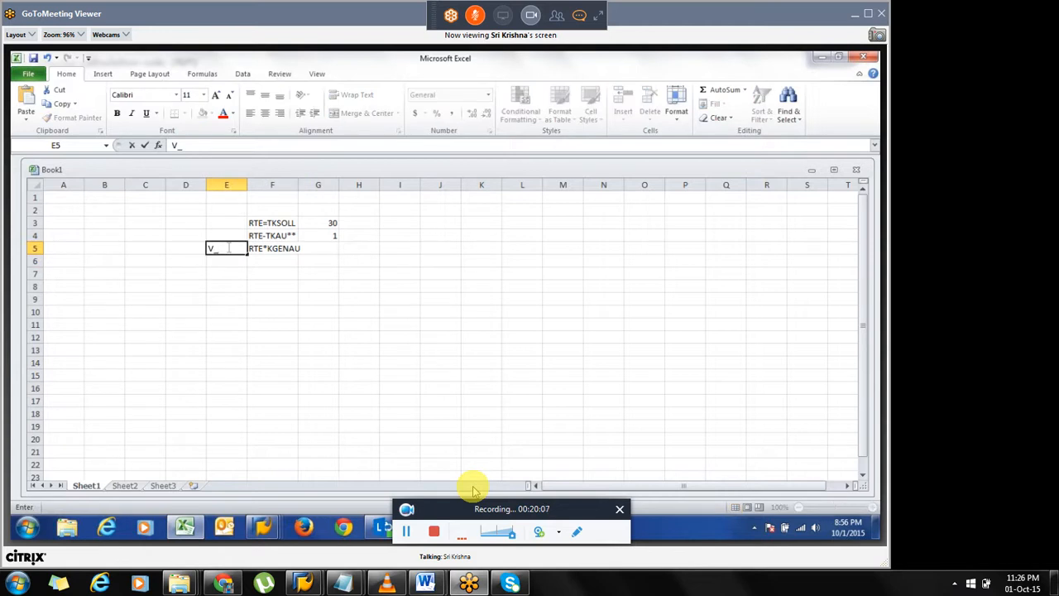
text(T511K)
key(Return)
click(278, 255)
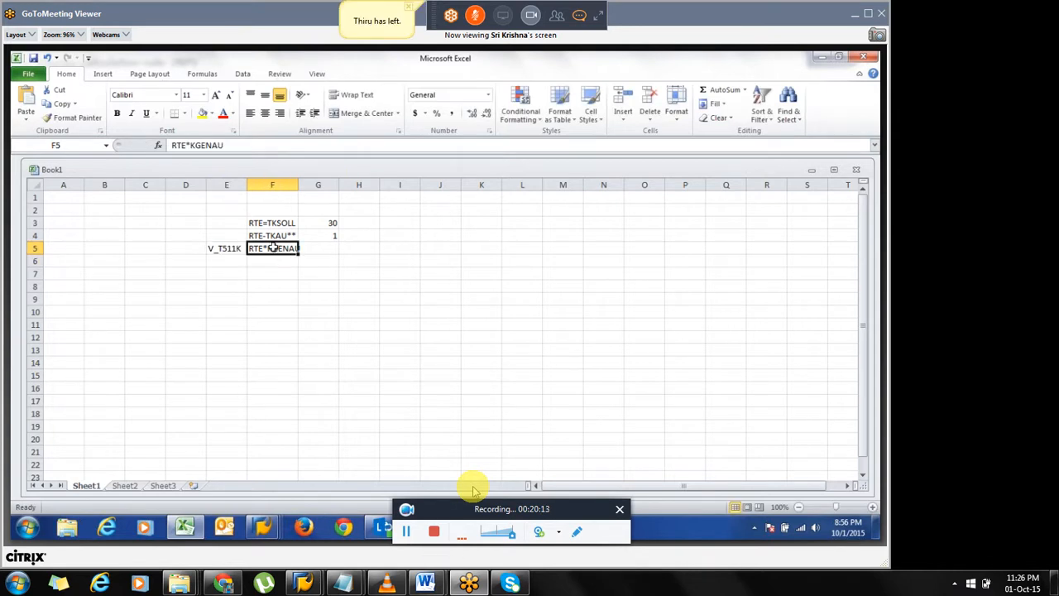
Widen column F to fit its text and enter 100000 in cell G5.
double_click(298, 187)
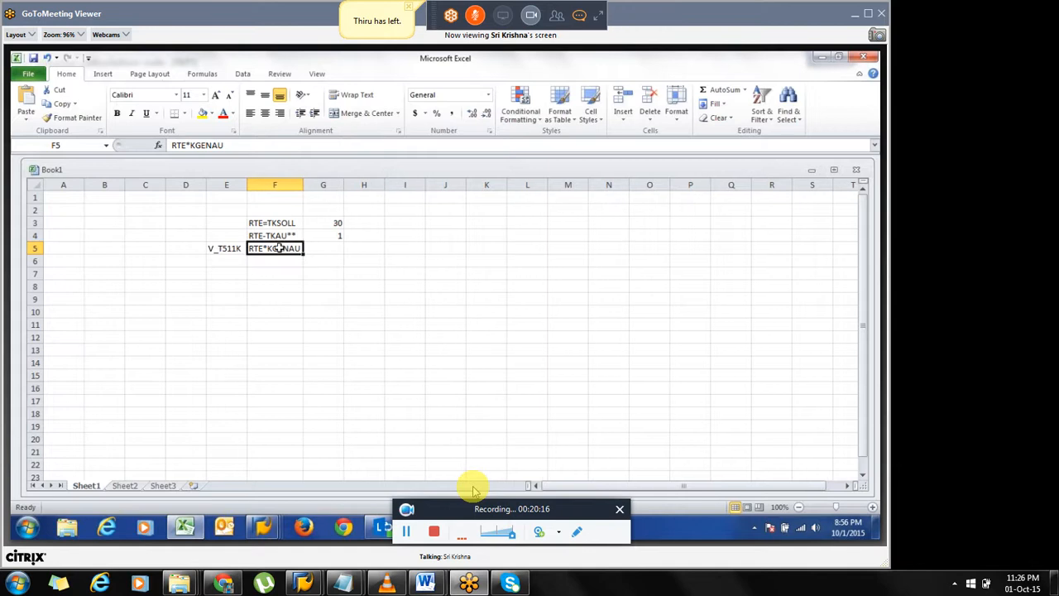
click(335, 247)
text(1000)
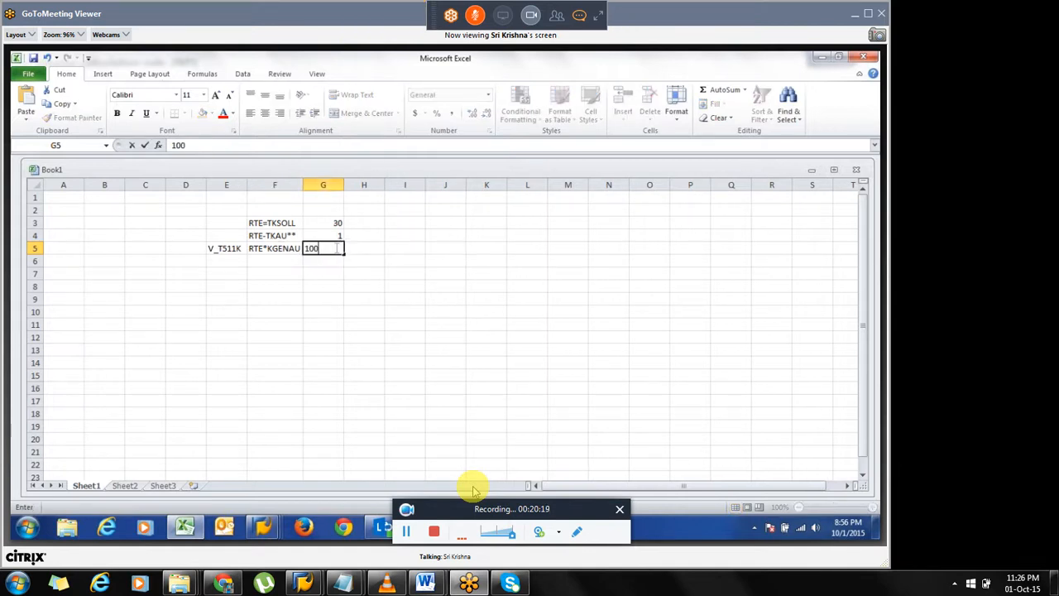
text(00)
key(Return)
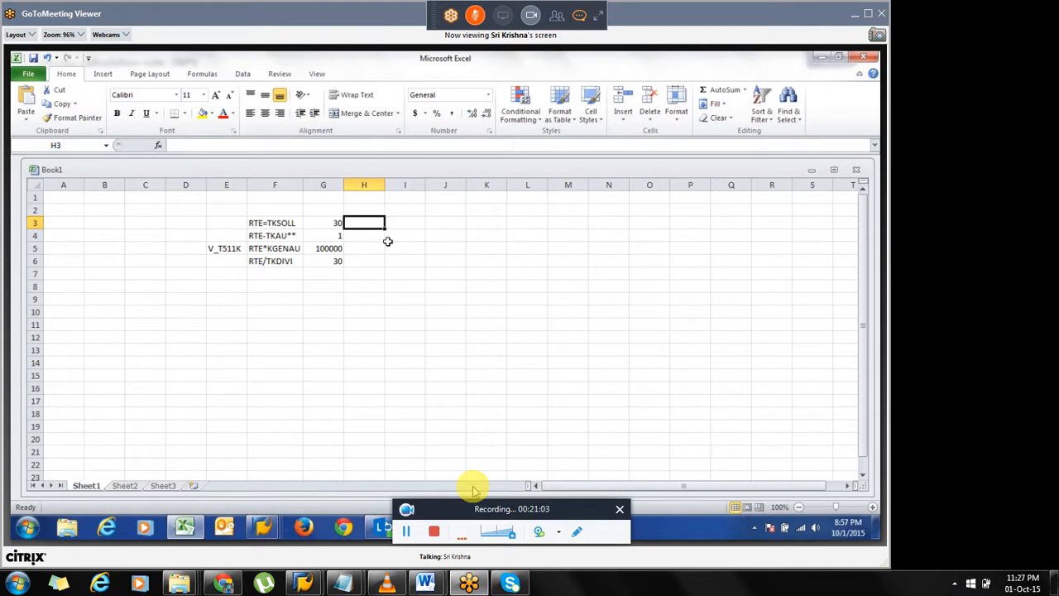
Step through the operation values entered in cells G3 to G6 of the worksheet.
key(Down)
key(Down)
key(Down)
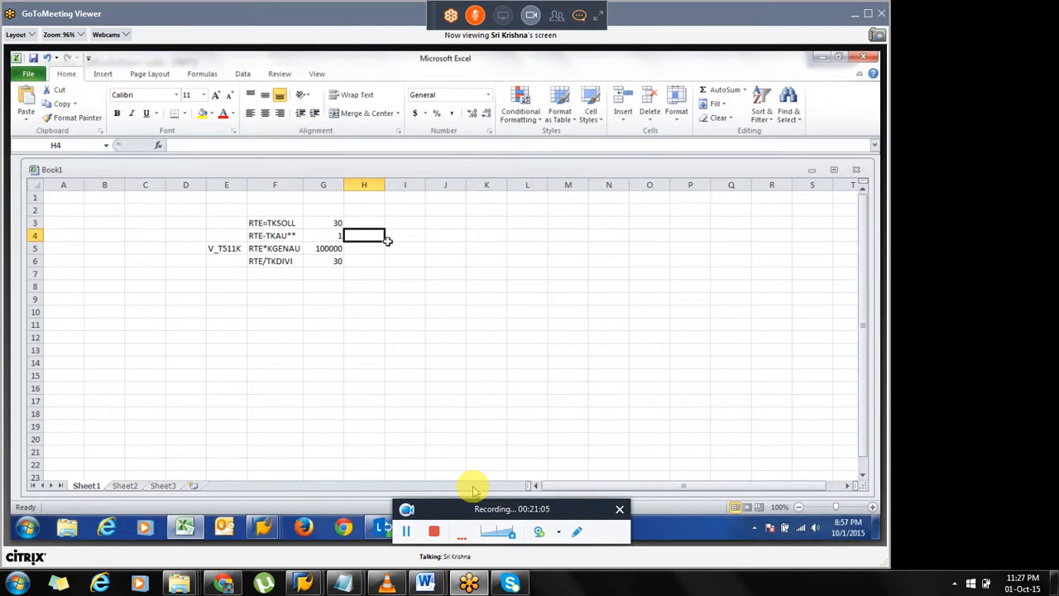
key(Left)
key(Up)
key(Up)
key(Up)
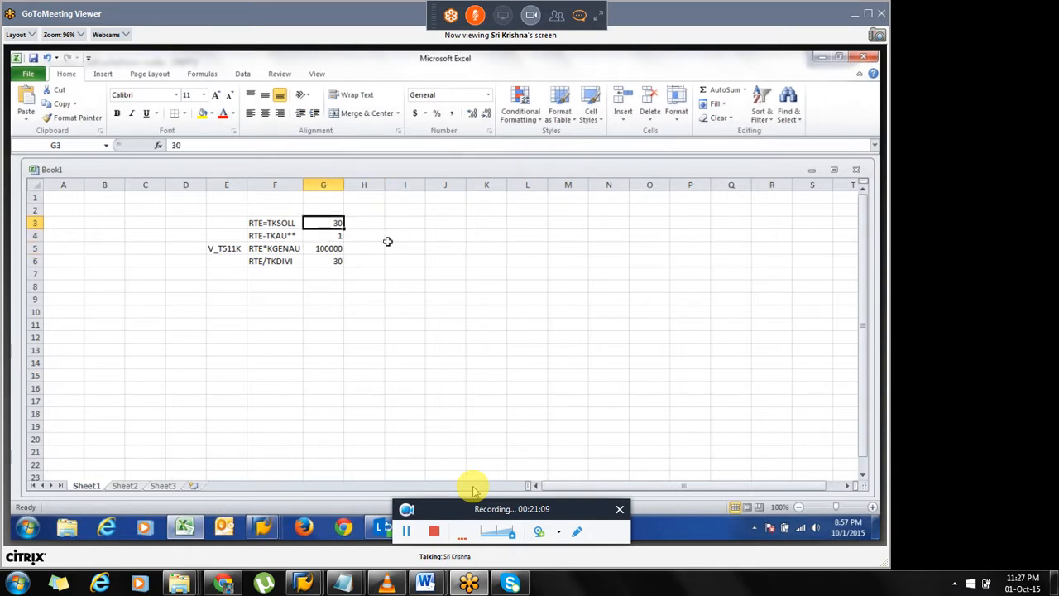
key(Down)
key(Down)
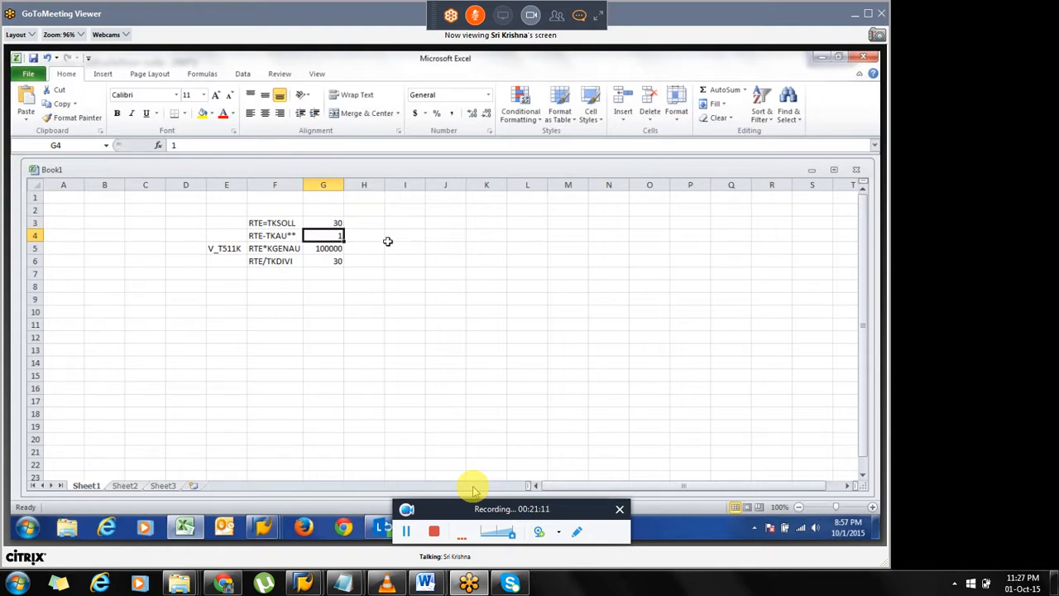
key(Up)
key(Up)
key(Down)
key(Down)
key(Down)
key(Left)
key(Up)
key(Up)
key(Up)
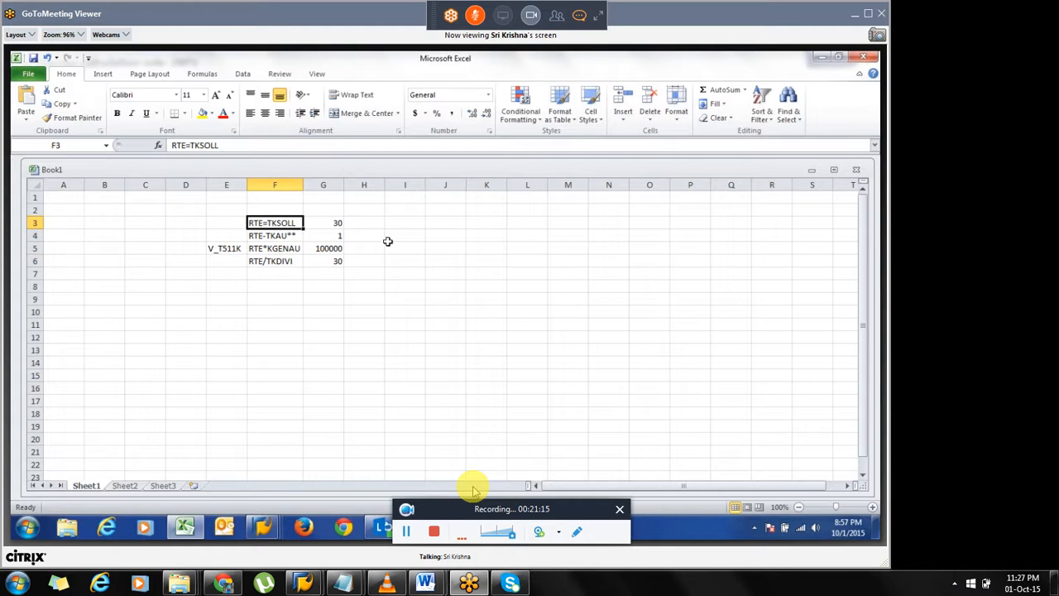
key(Down)
key(Down)
key(Down)
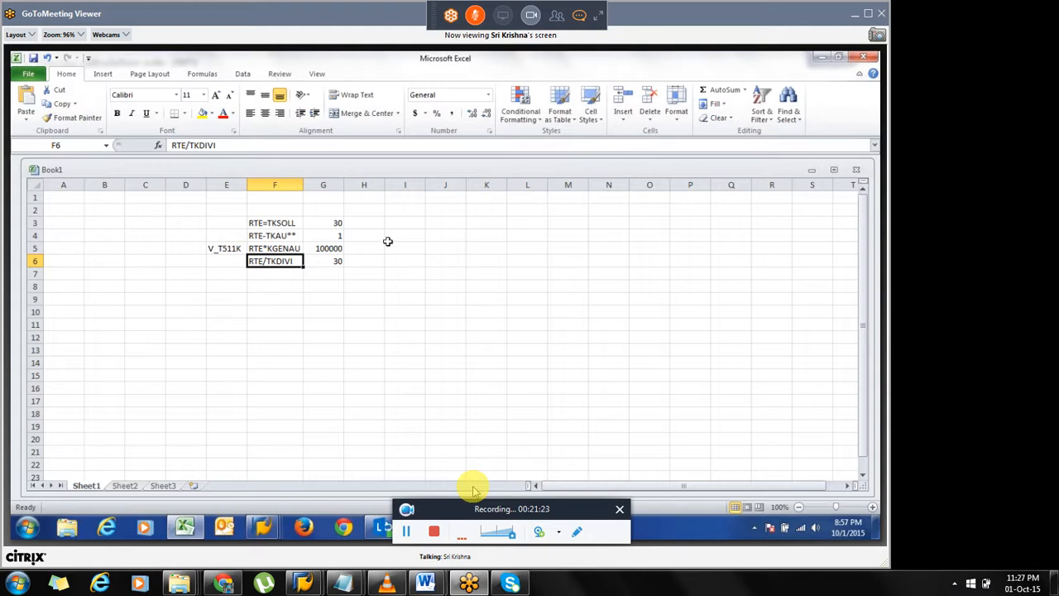
Switch to SAP and open the documentation for the RTE operation from calculation rule INP1.
drag(270, 223, 276, 261)
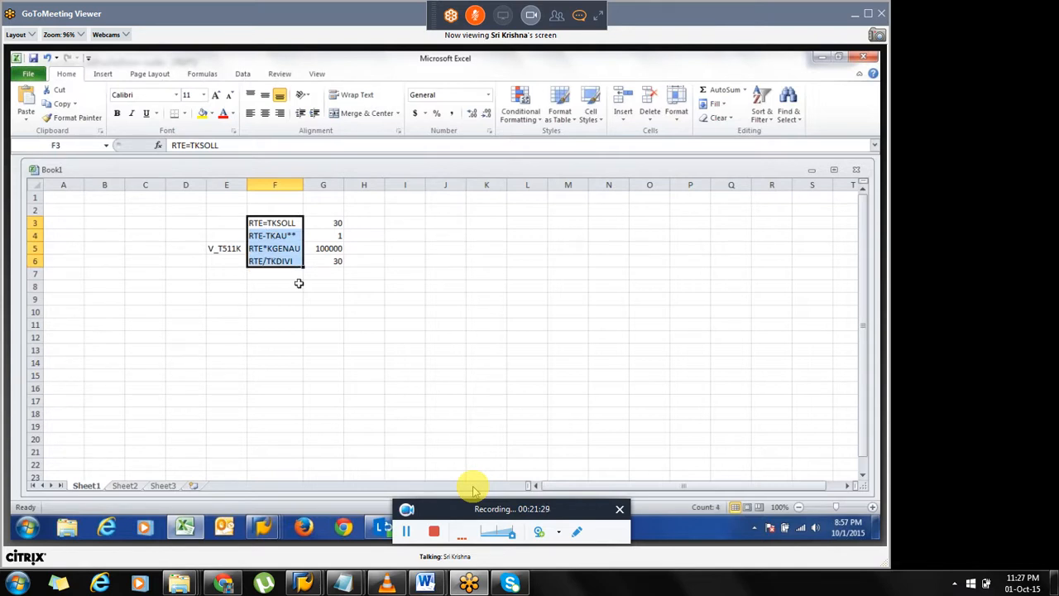
key(alt+Tab)
click(88, 183)
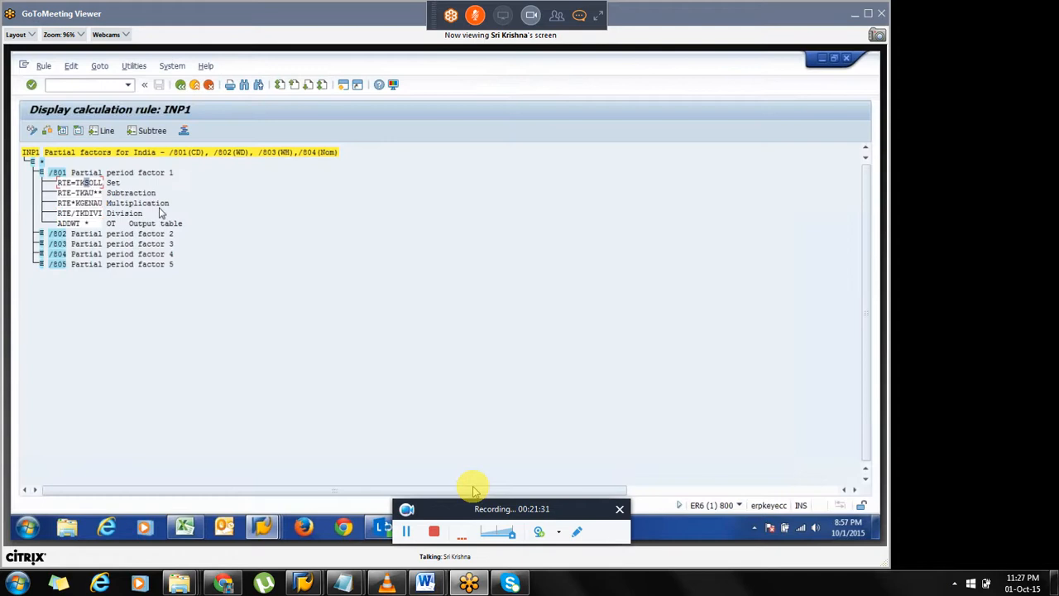
click(106, 69)
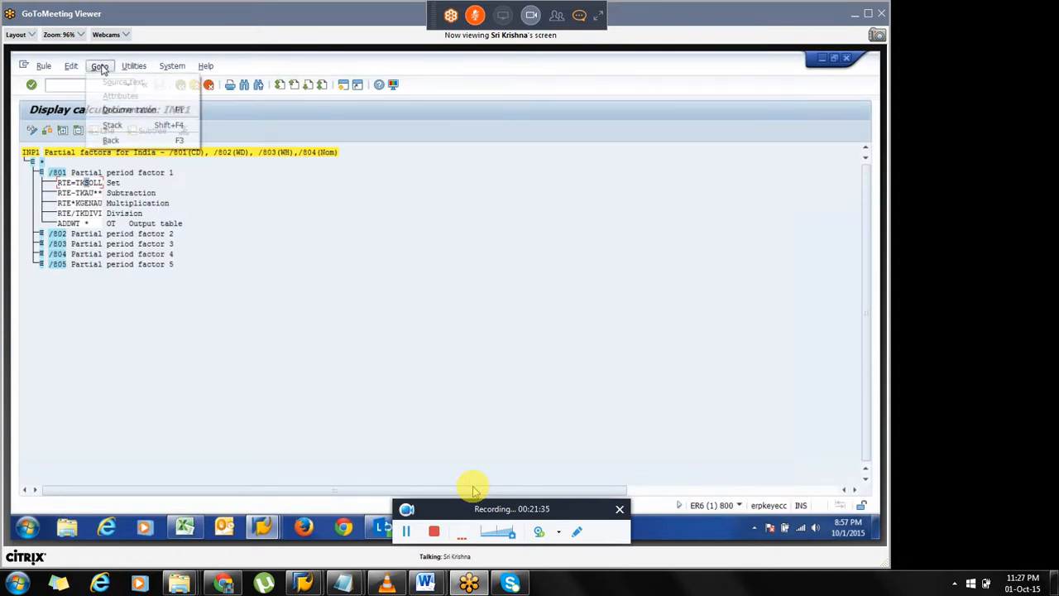
click(134, 114)
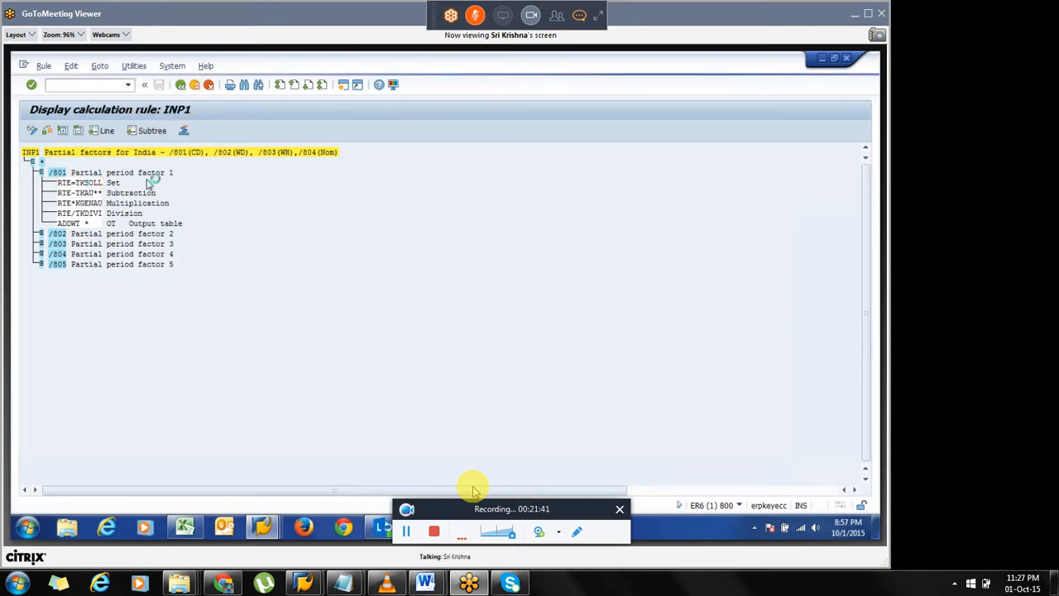
scroll(269, 269, down, 10)
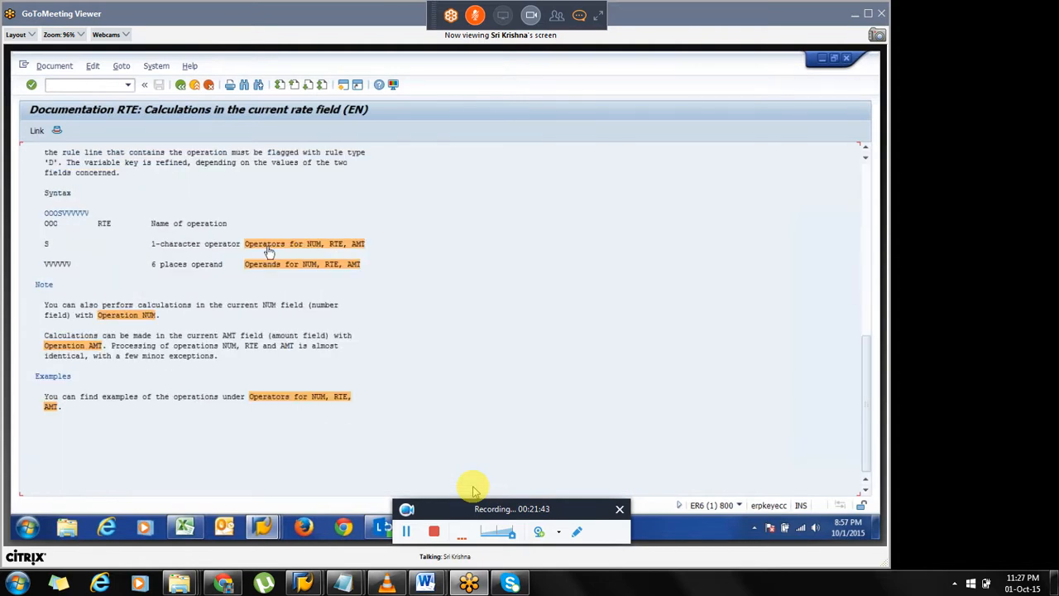
Open and read the documentation on operators for NUM, RTE and AMT, then return.
click(269, 250)
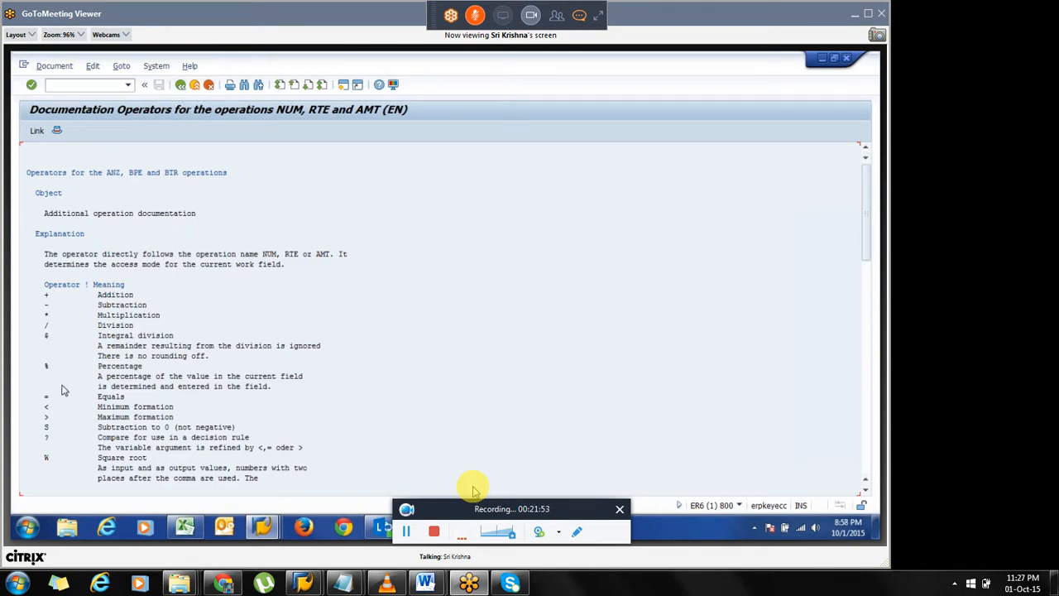
drag(47, 398, 145, 400)
drag(46, 306, 170, 308)
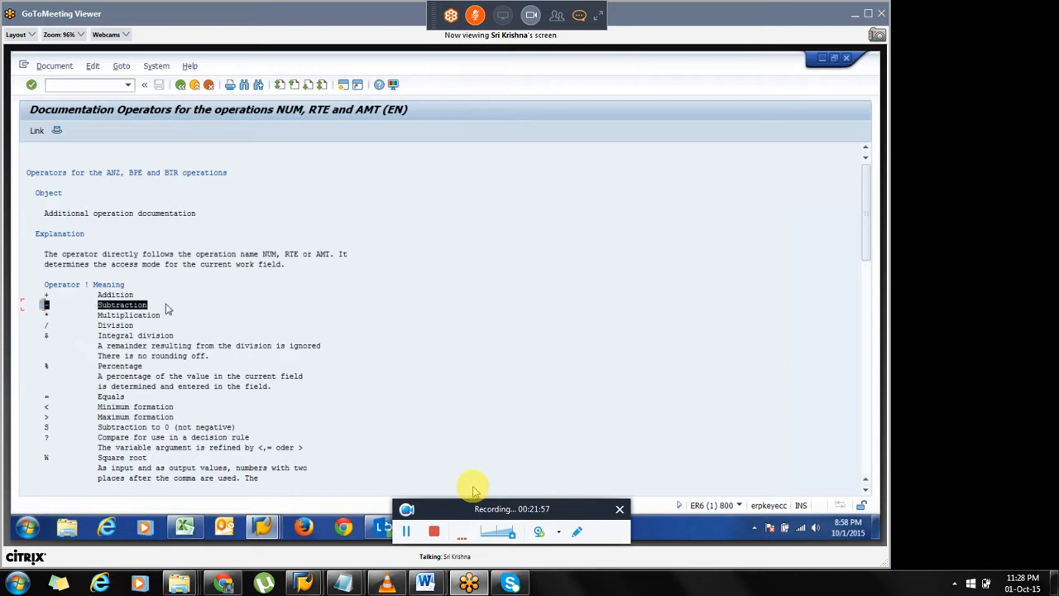
click(181, 86)
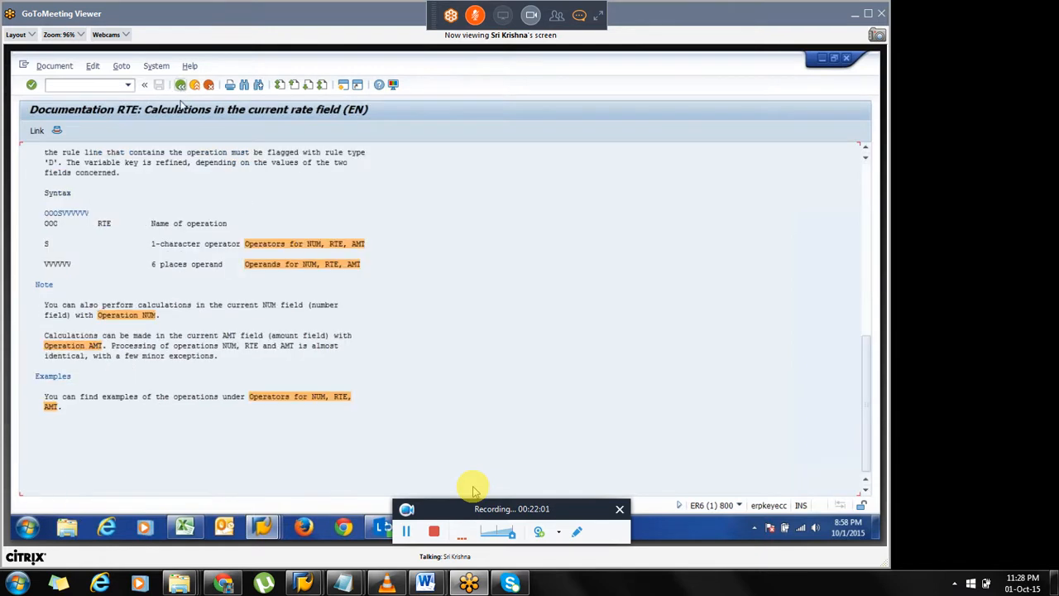
Open the operands documentation and read the partial period parameter descriptions such as KSOLL.
click(273, 265)
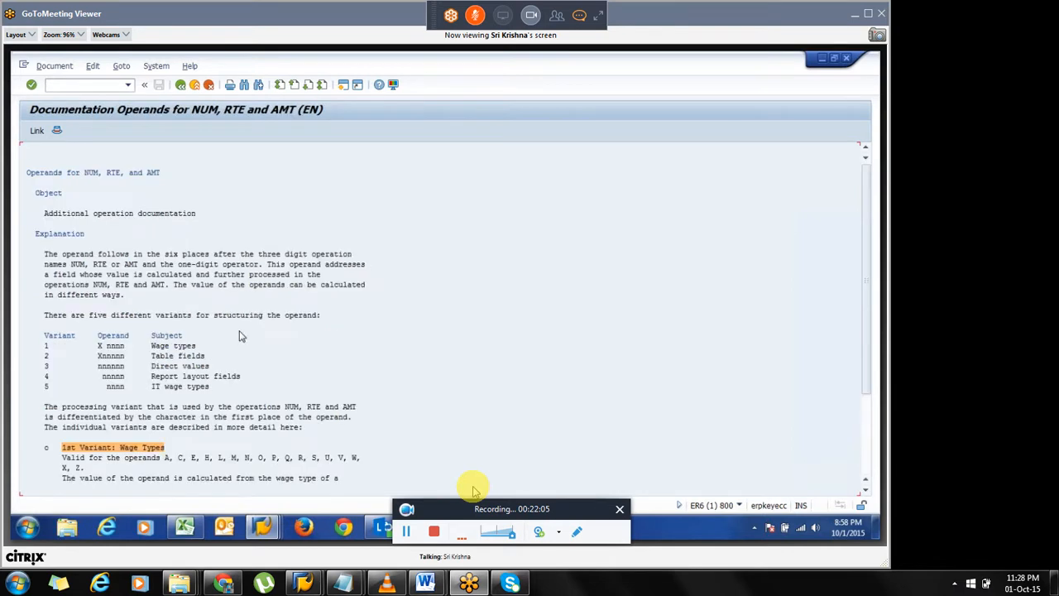
drag(71, 266, 162, 273)
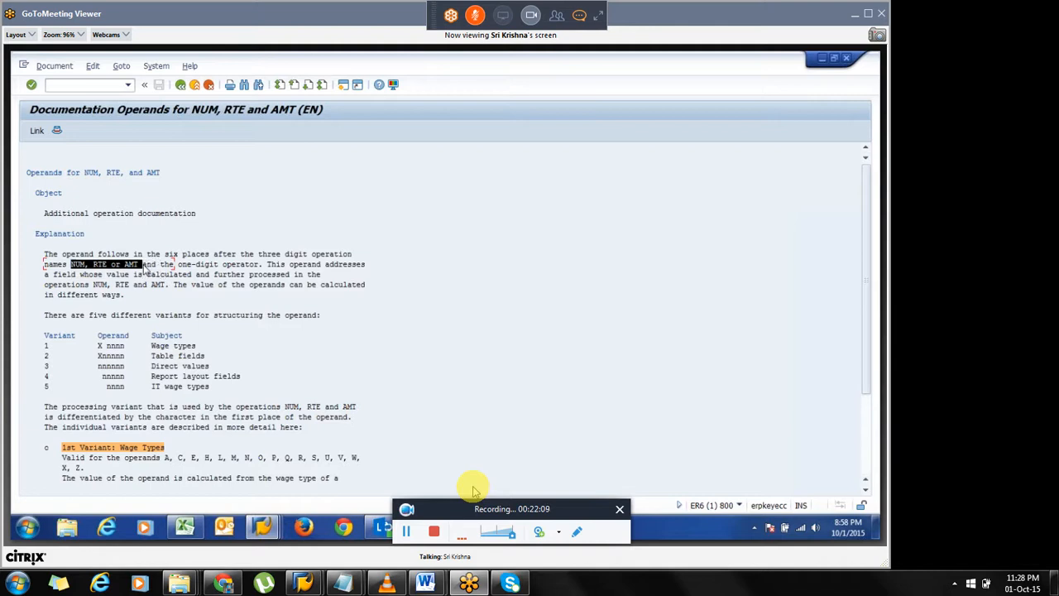
click(146, 271)
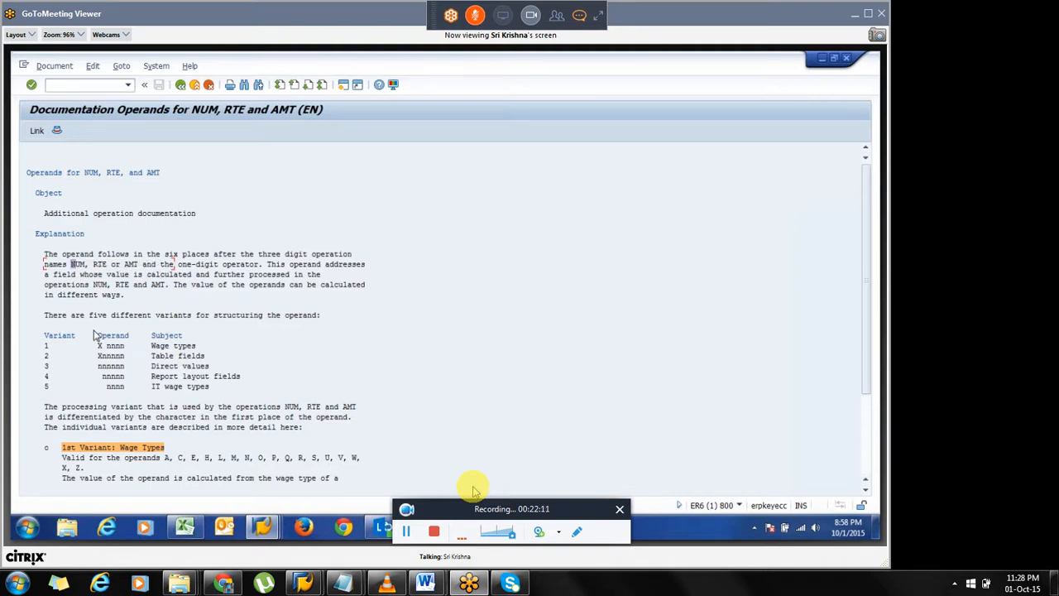
click(229, 347)
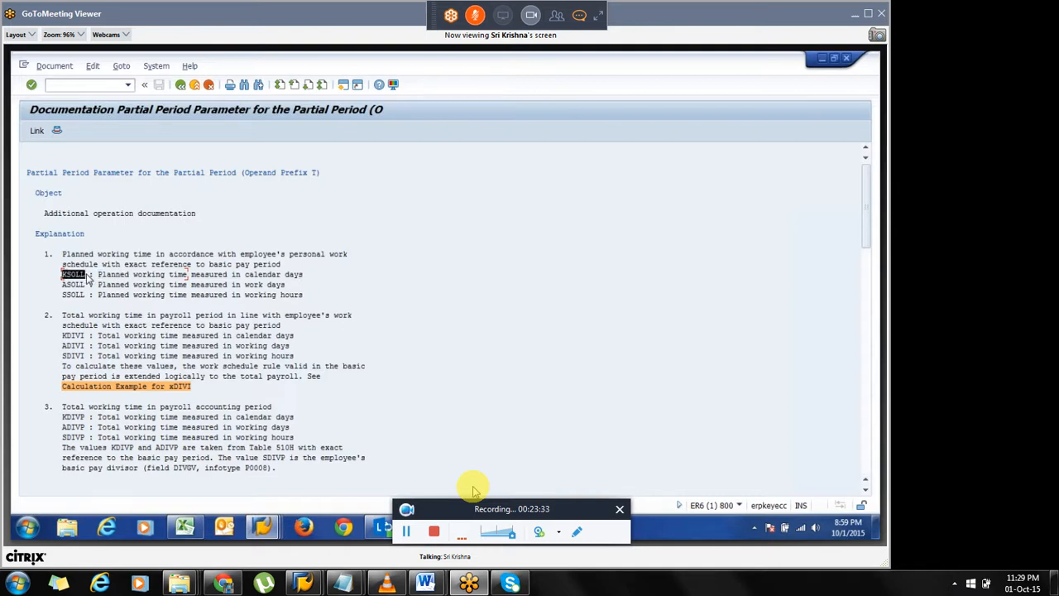
click(87, 279)
drag(185, 276, 303, 284)
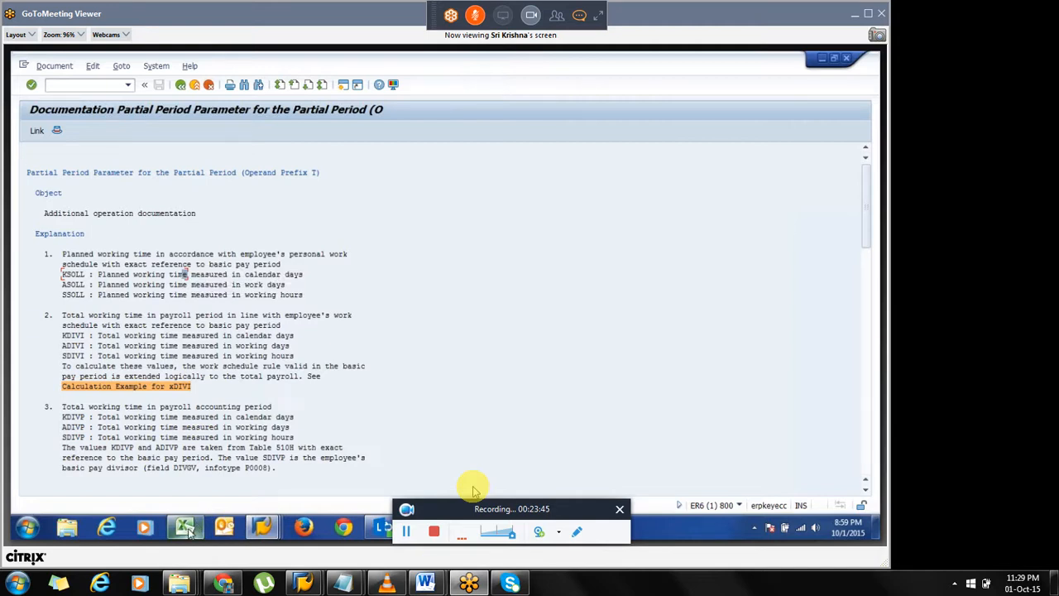
Read the KDIVI total working time parameter description in the partial period documentation.
mouse_move(188, 530)
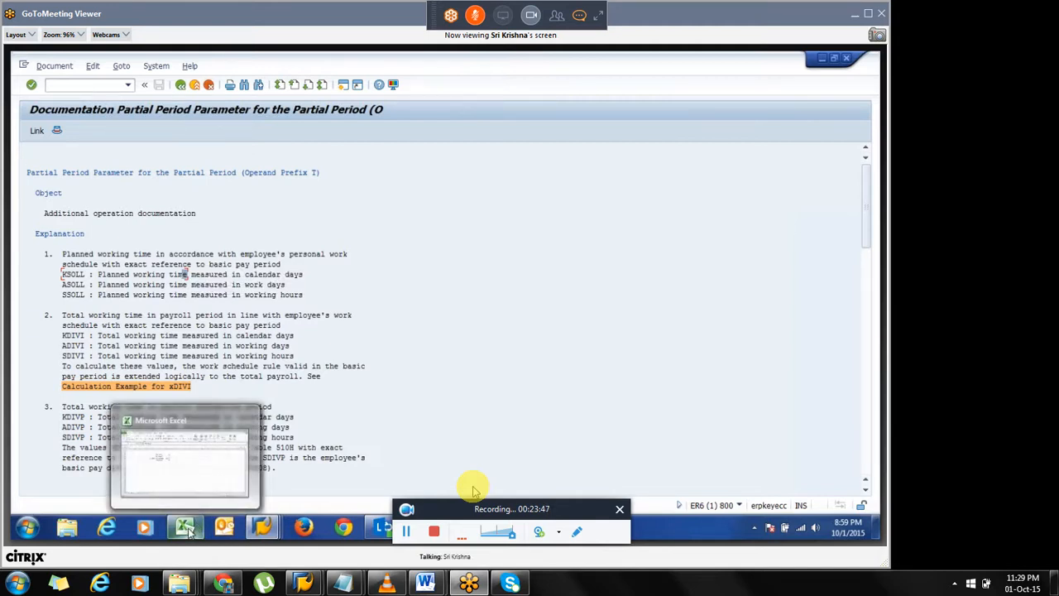
click(188, 528)
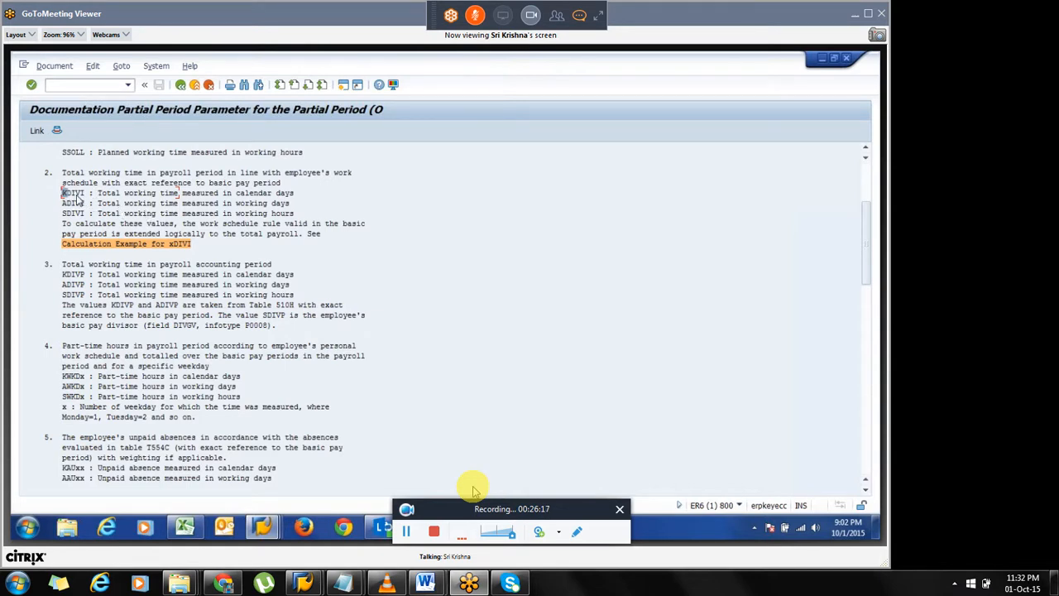
drag(63, 196, 86, 199)
click(86, 199)
Switch to Excel and fill cells E5 to G5 with yellow highlighting.
mouse_move(195, 526)
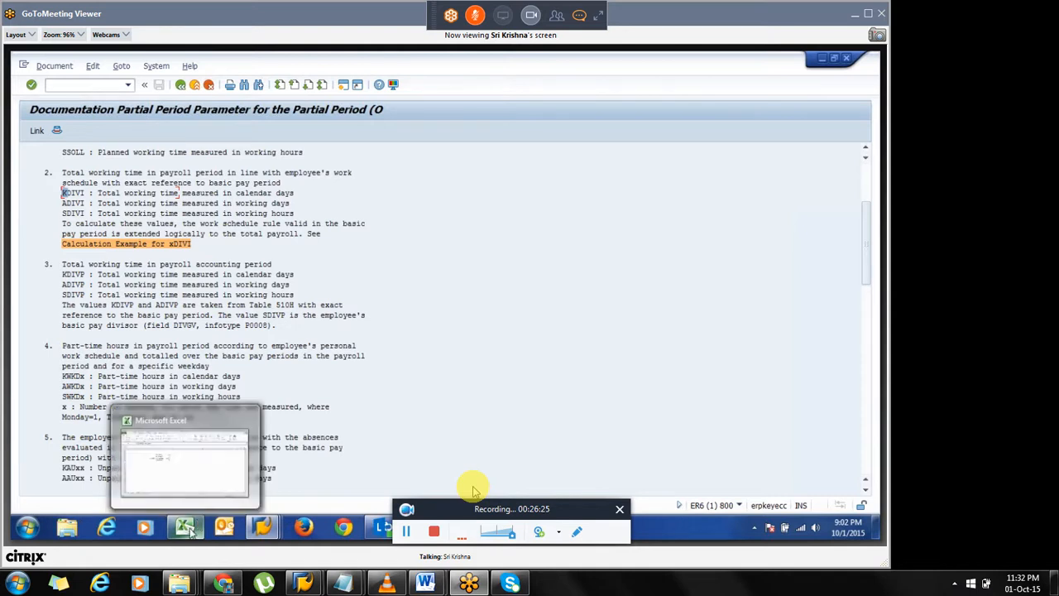
click(189, 528)
click(337, 223)
click(334, 262)
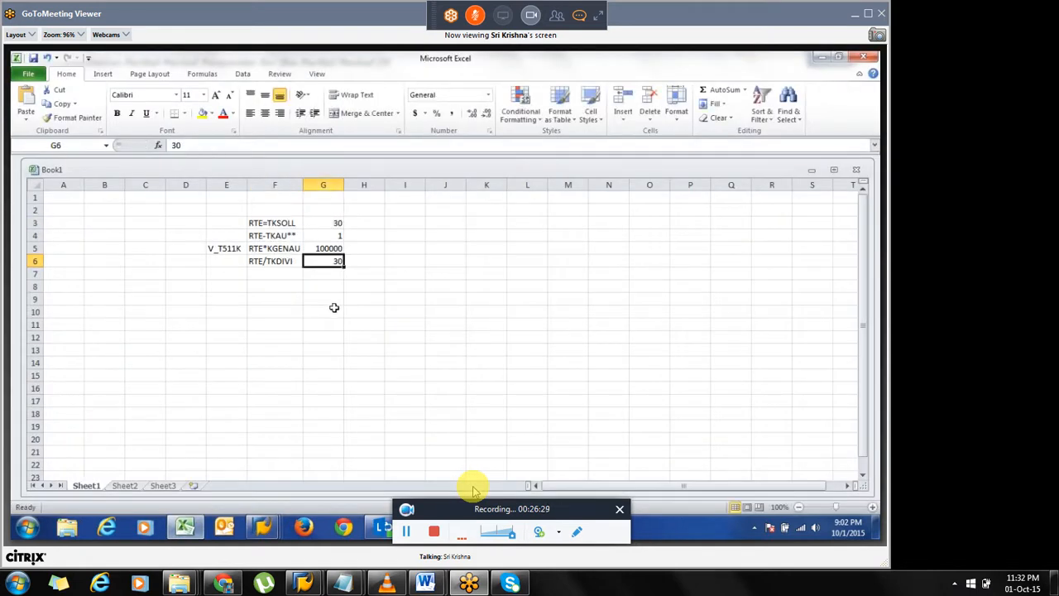
click(364, 277)
click(368, 238)
drag(218, 247, 323, 253)
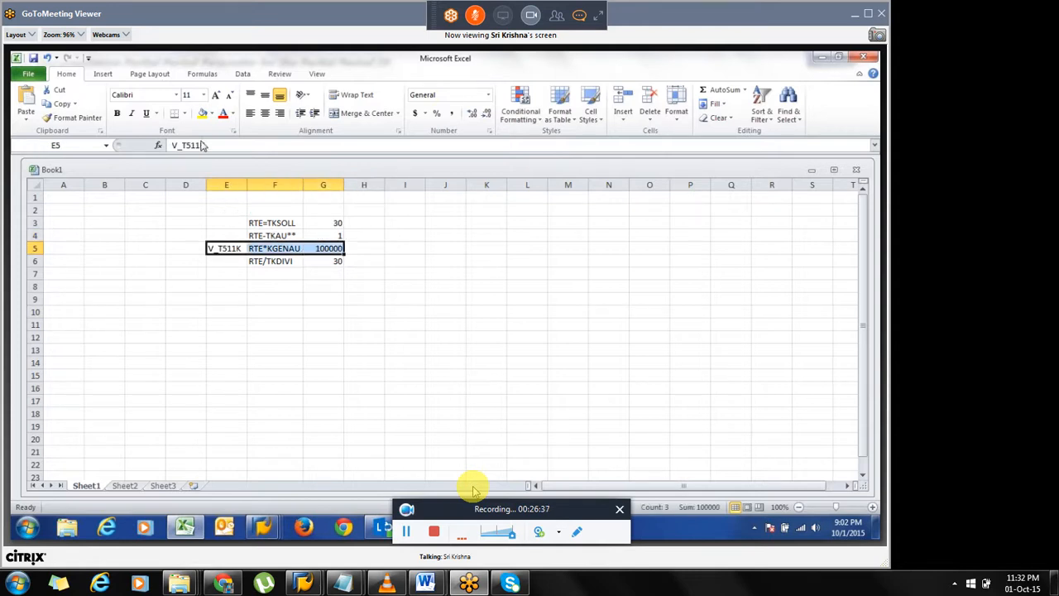
click(204, 115)
Enter the formula =G3-G4 in cell H4.
click(372, 261)
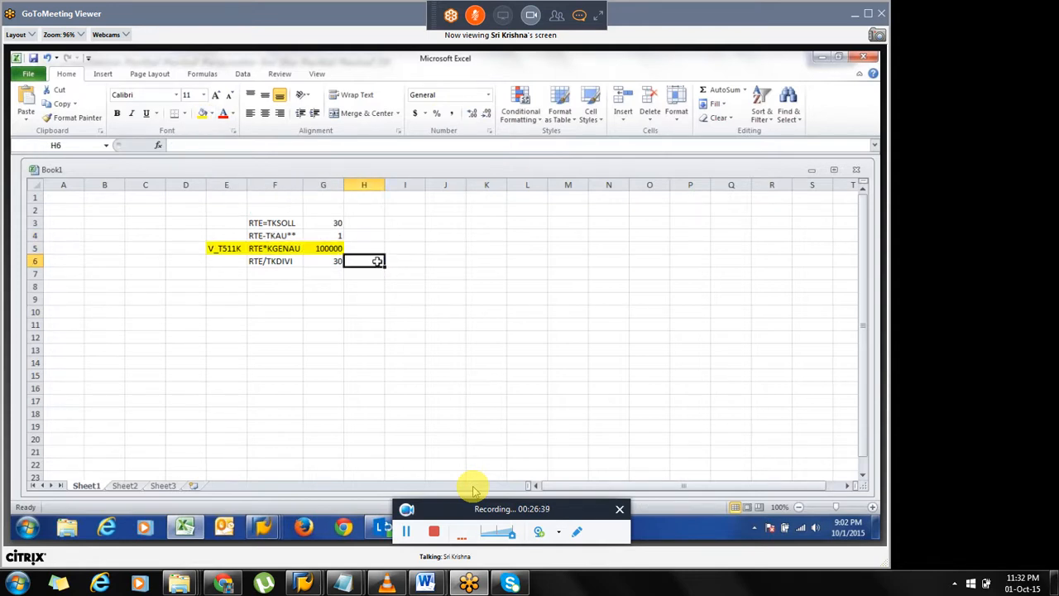
click(370, 235)
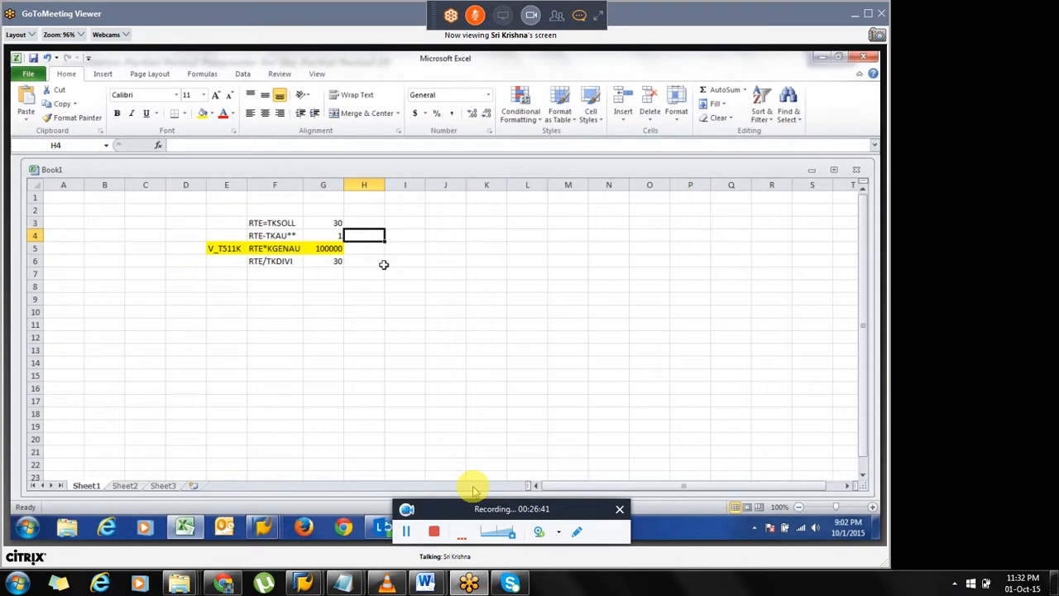
text(=)
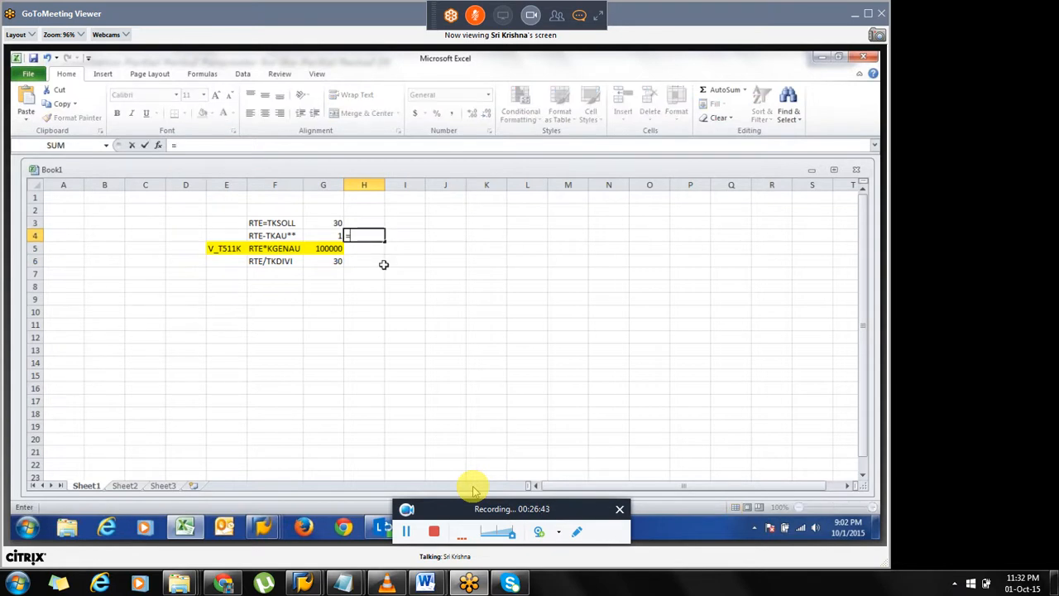
key(Up)
key(Left)
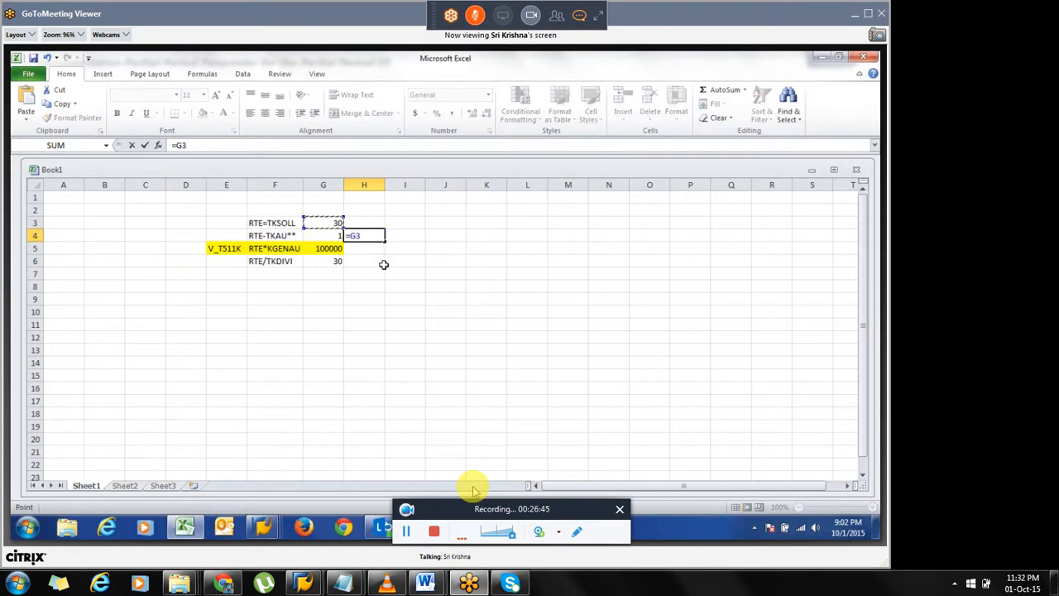
text(-)
key(Left)
key(Return)
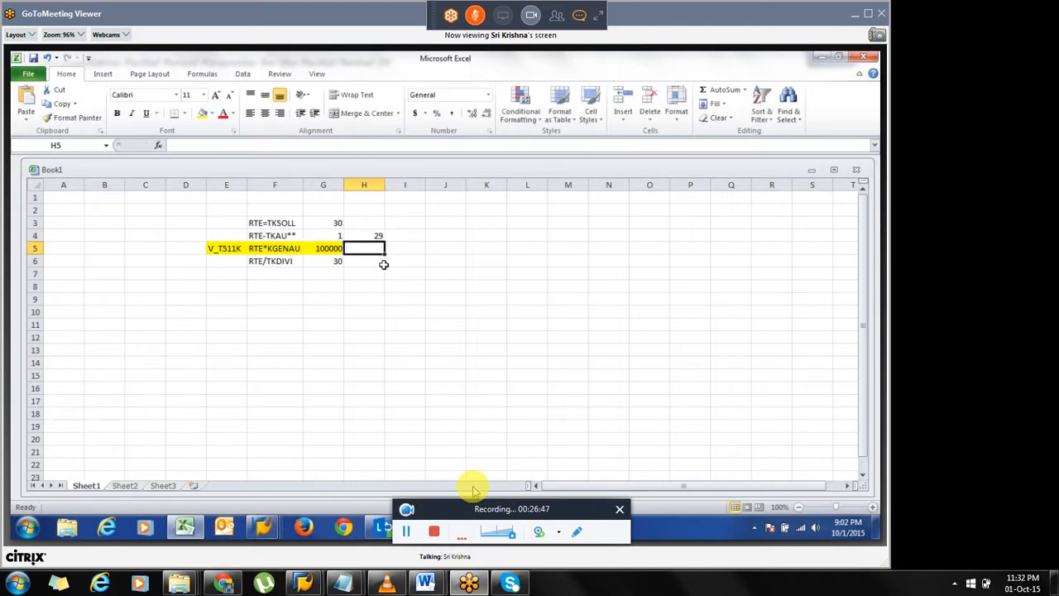
Enter the formula =H4/G6 in cell H6 to compute the partial period factor.
key(Down)
text(=)
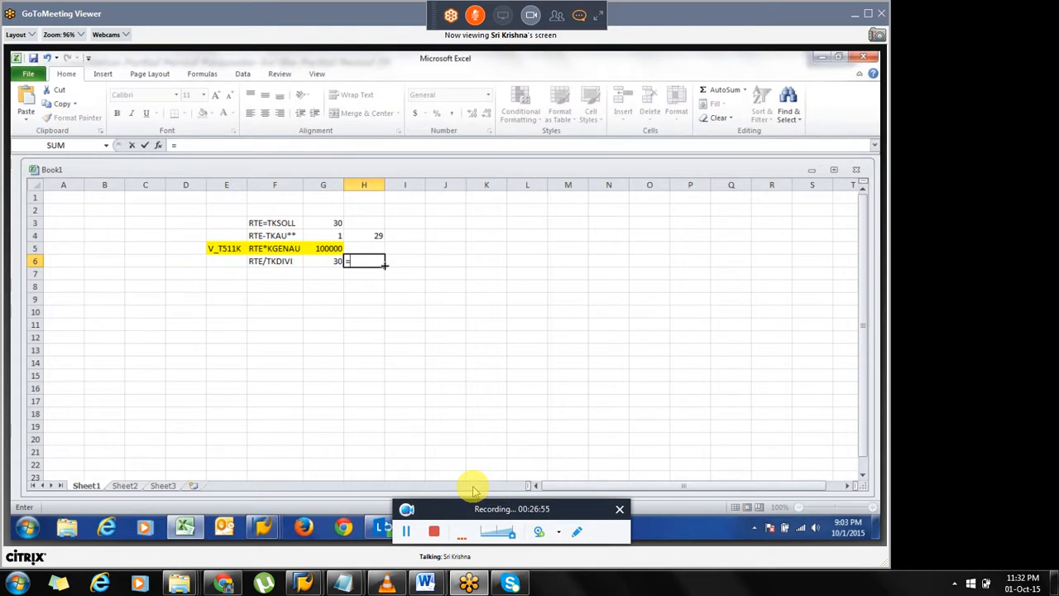
key(Left)
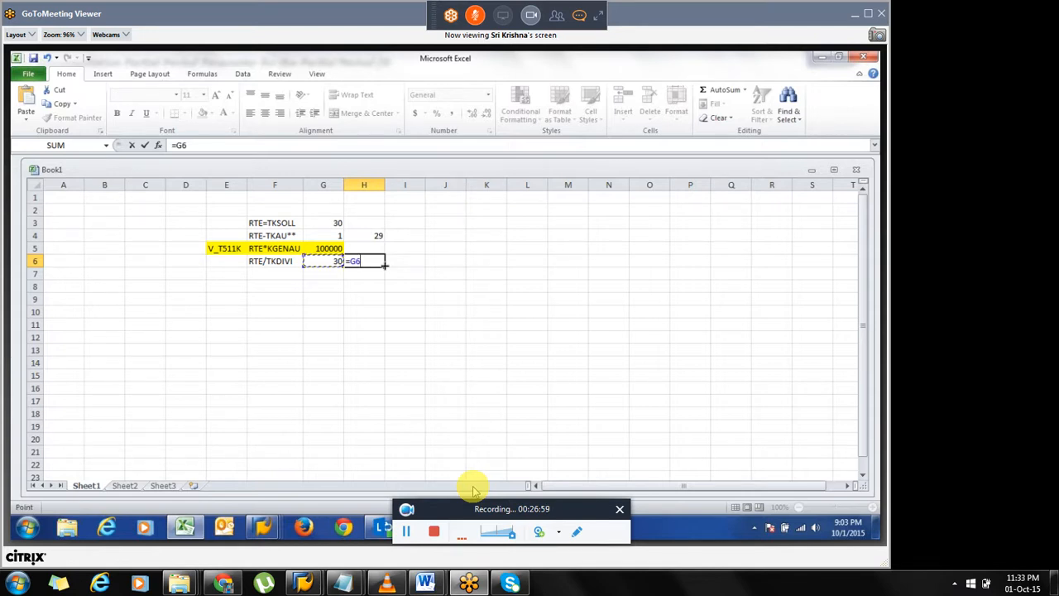
key(Up)
key(Up)
key(Right)
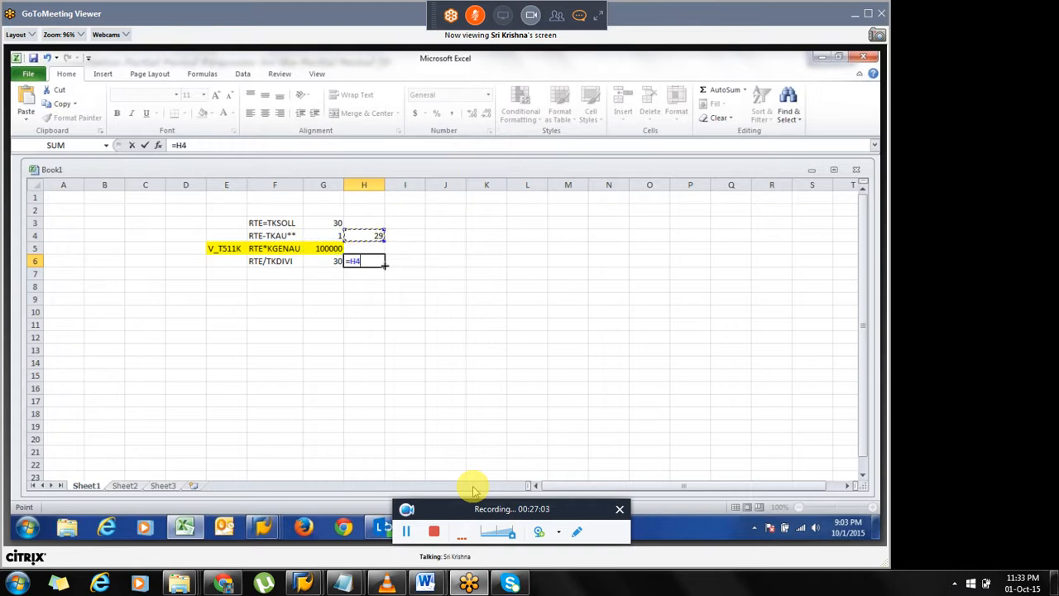
text(/)
key(Left)
key(Return)
key(Right)
key(Left)
key(Up)
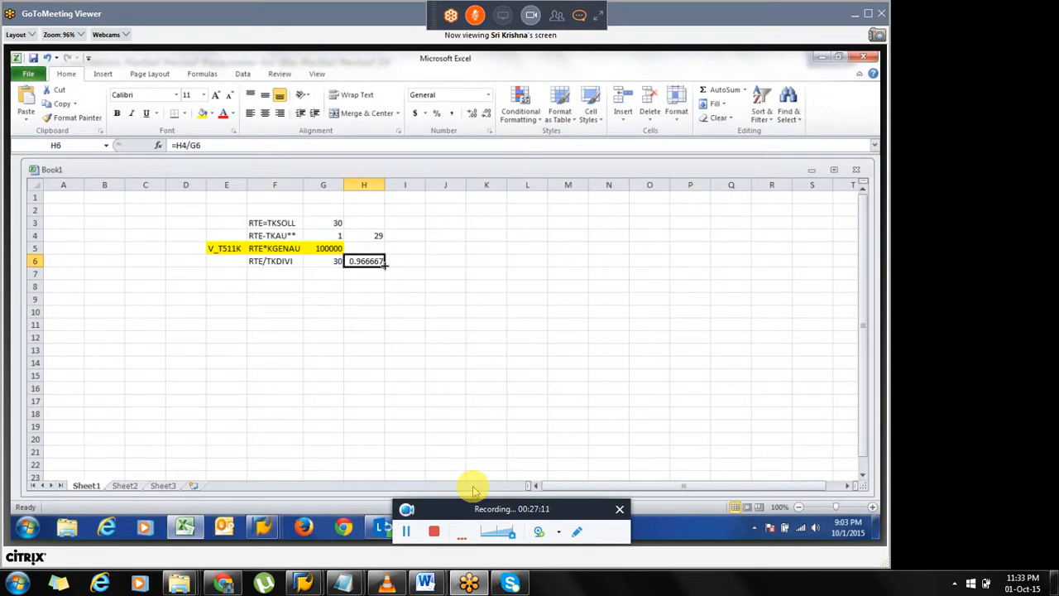
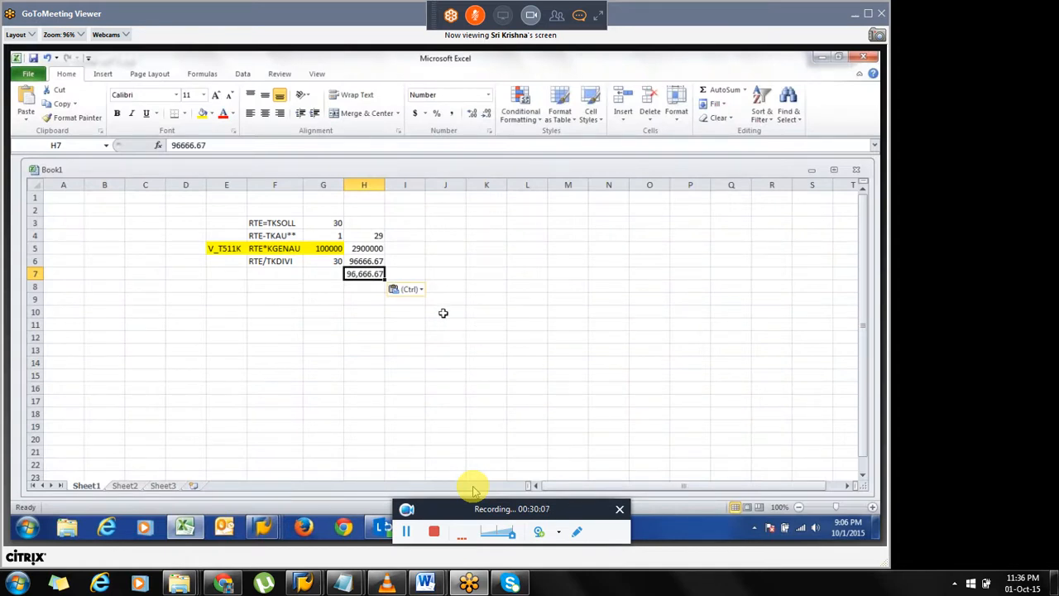
Copy the number formatting of cell H7 onto cell H6 with Format Painter.
click(71, 120)
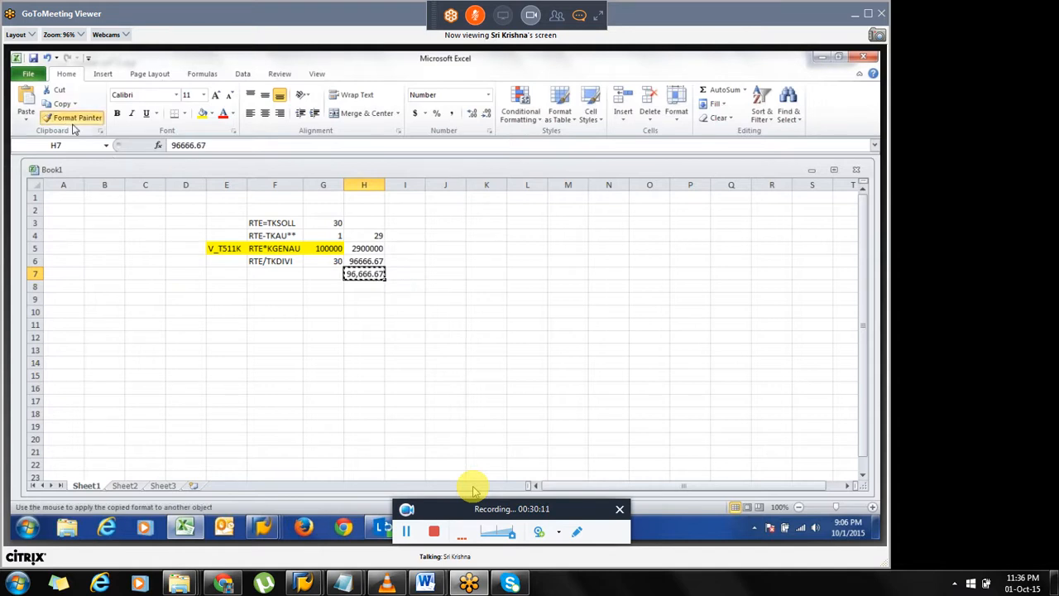
click(357, 262)
click(366, 274)
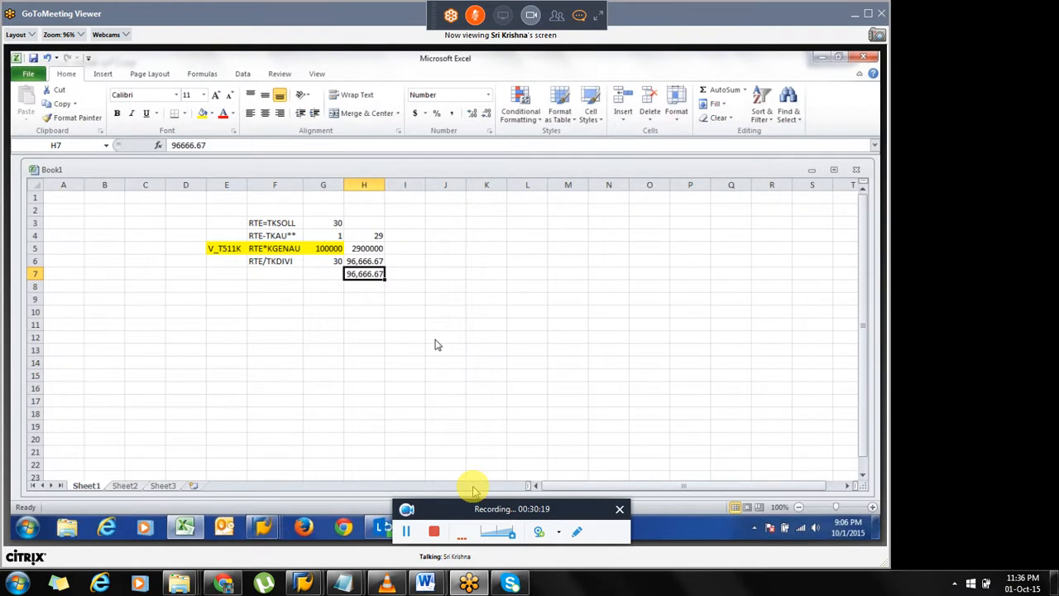
Switch back to SAP and open table view V_512W_D in display mode through transaction SM30.
key(alt+Tab)
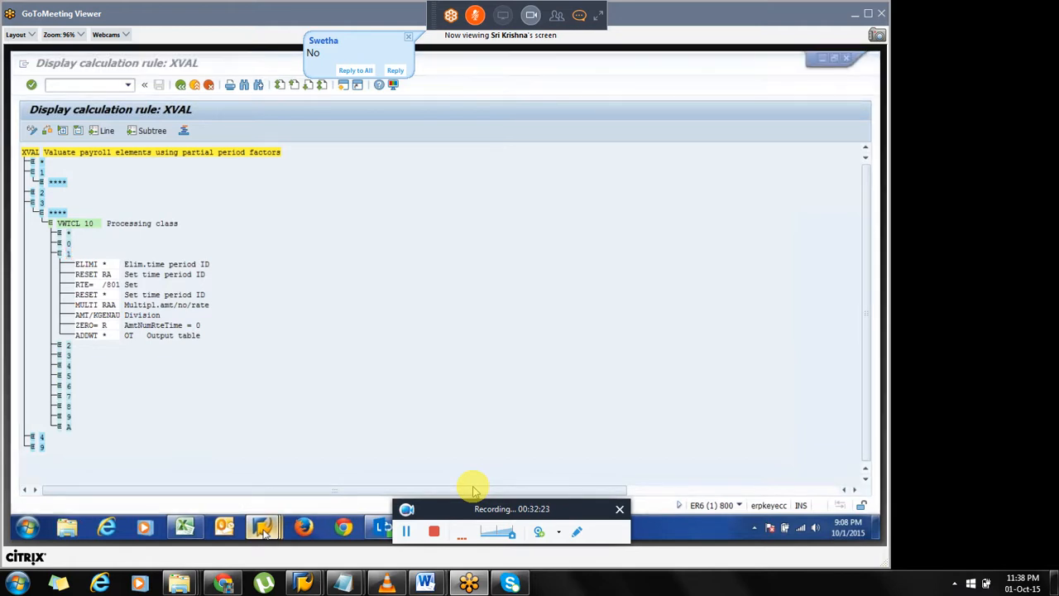
mouse_move(263, 528)
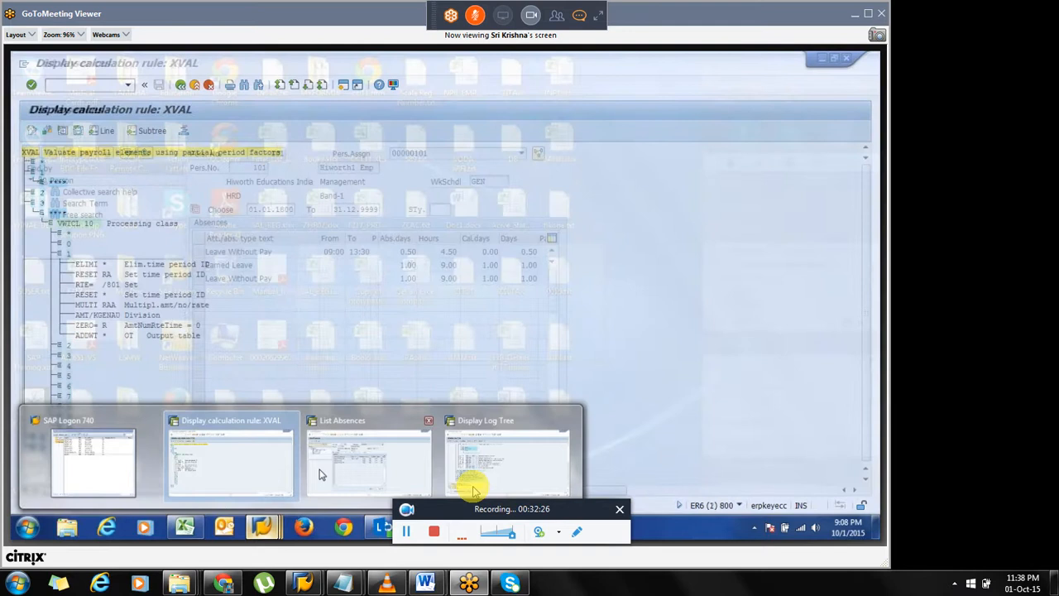
click(322, 474)
key(F3)
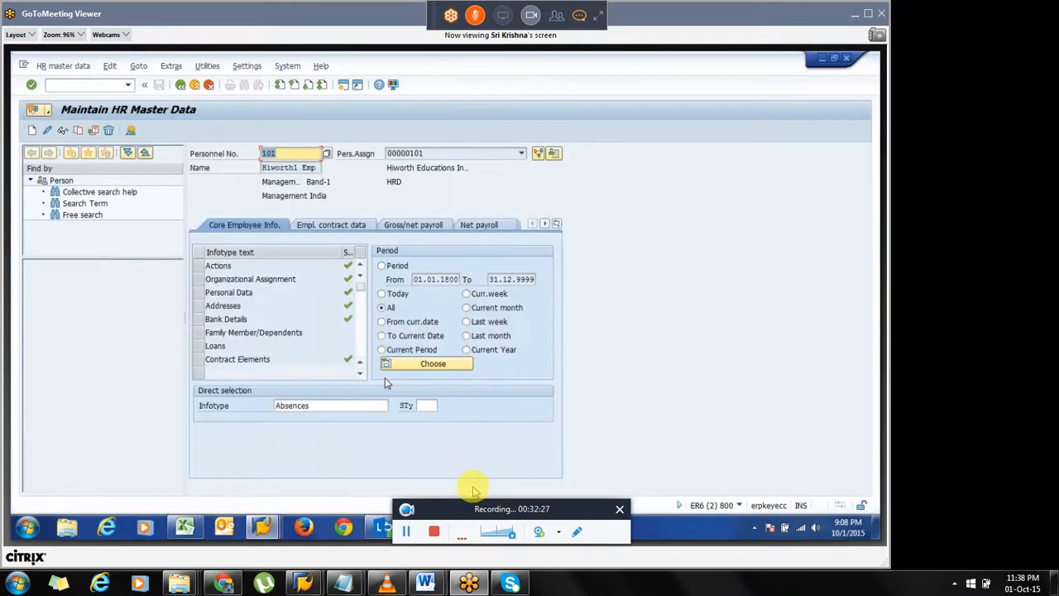
key(F3)
text(sm30)
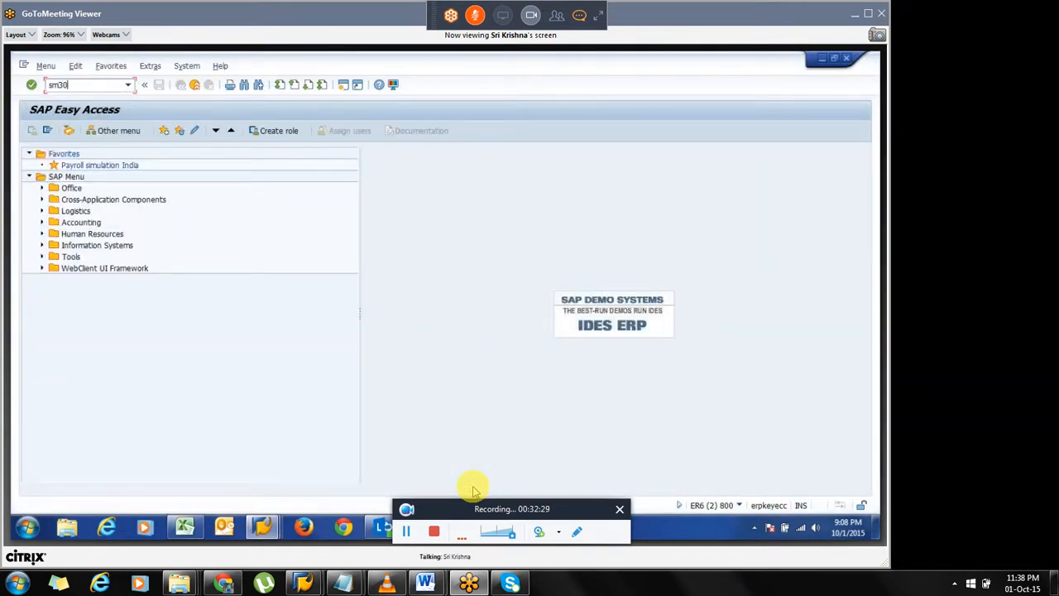
key(Return)
key(BackSpace)
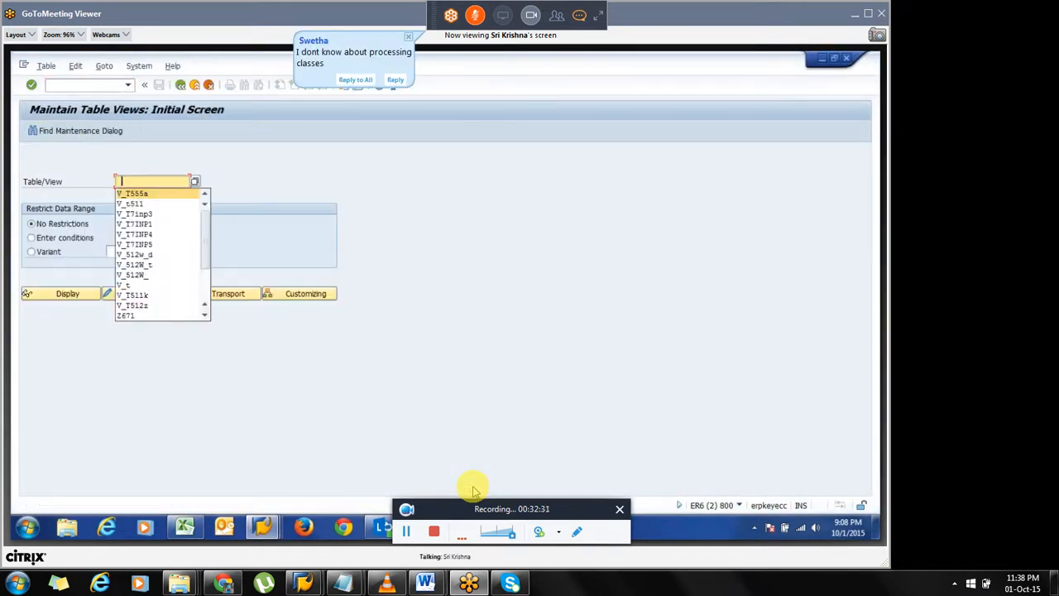
key(Return)
text(V_512)
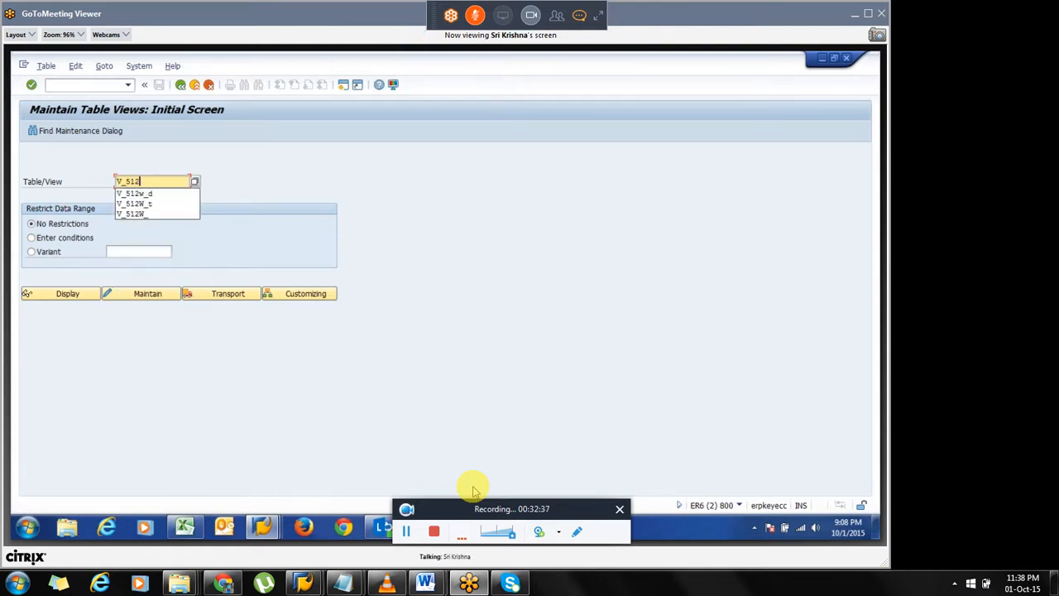
key(Down)
key(Return)
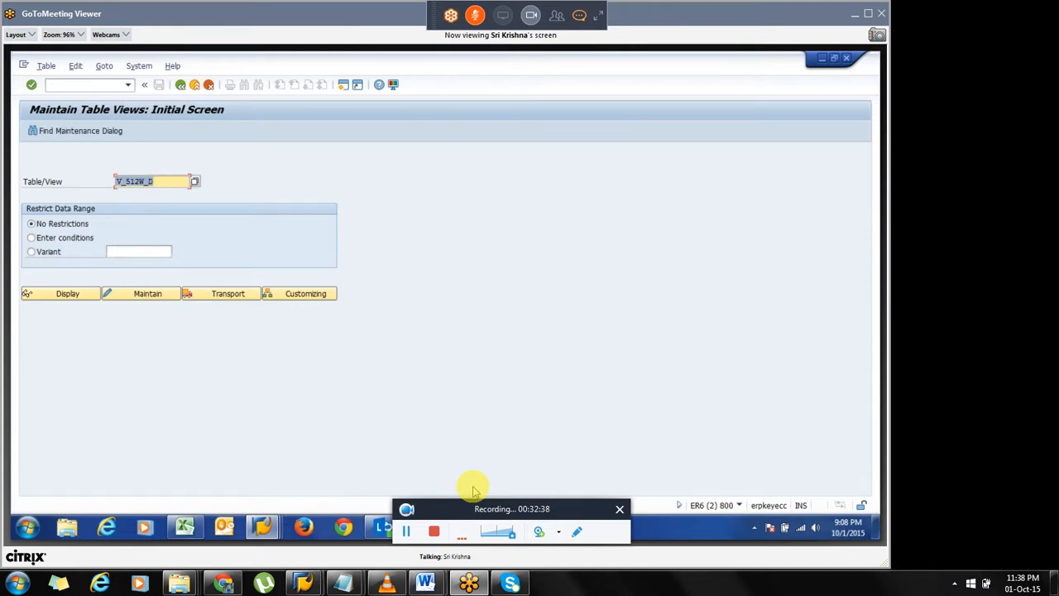
click(73, 294)
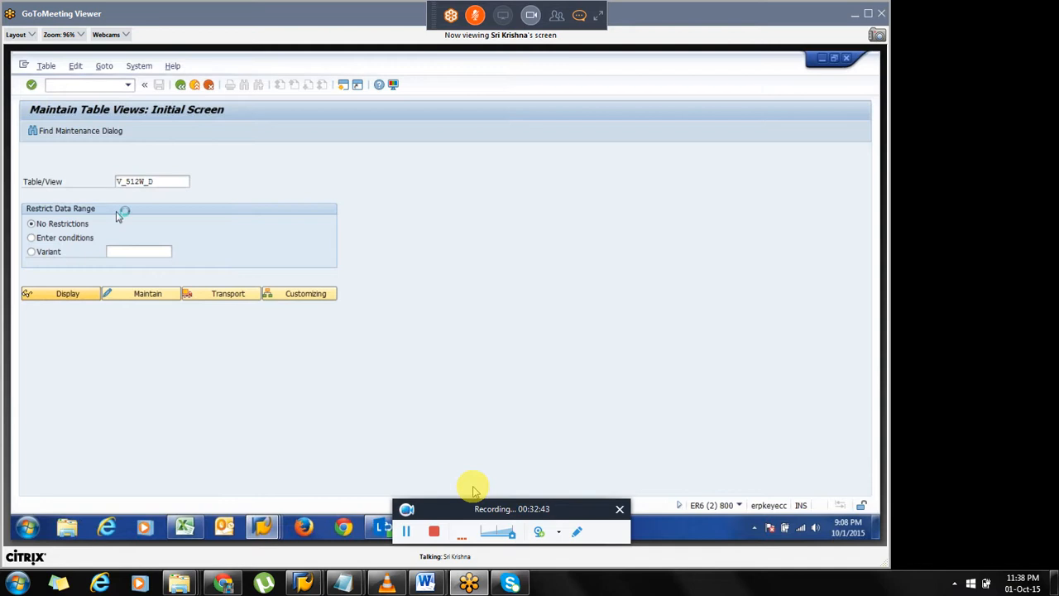
key(Return)
key(Return)
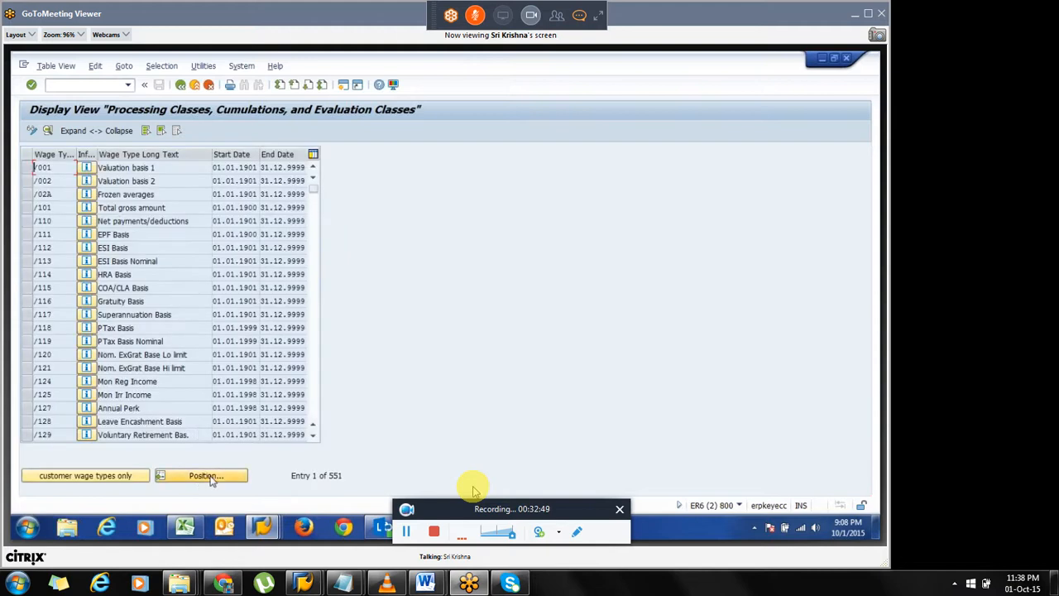
Position the wage type list at 0100 and open the Basic Salary wage type details.
click(207, 475)
text(1000)
key(Return)
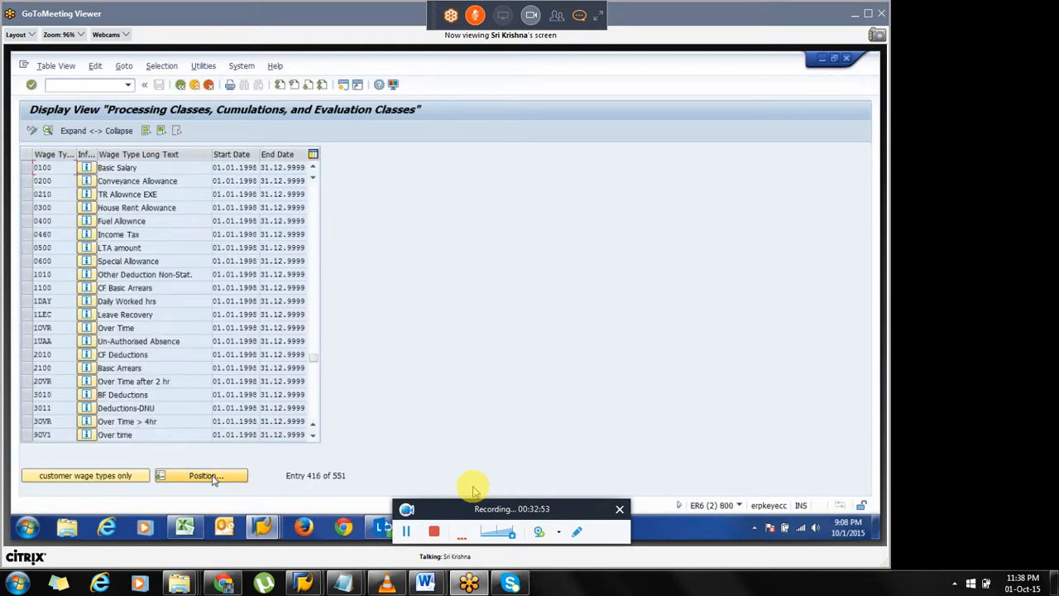
click(28, 167)
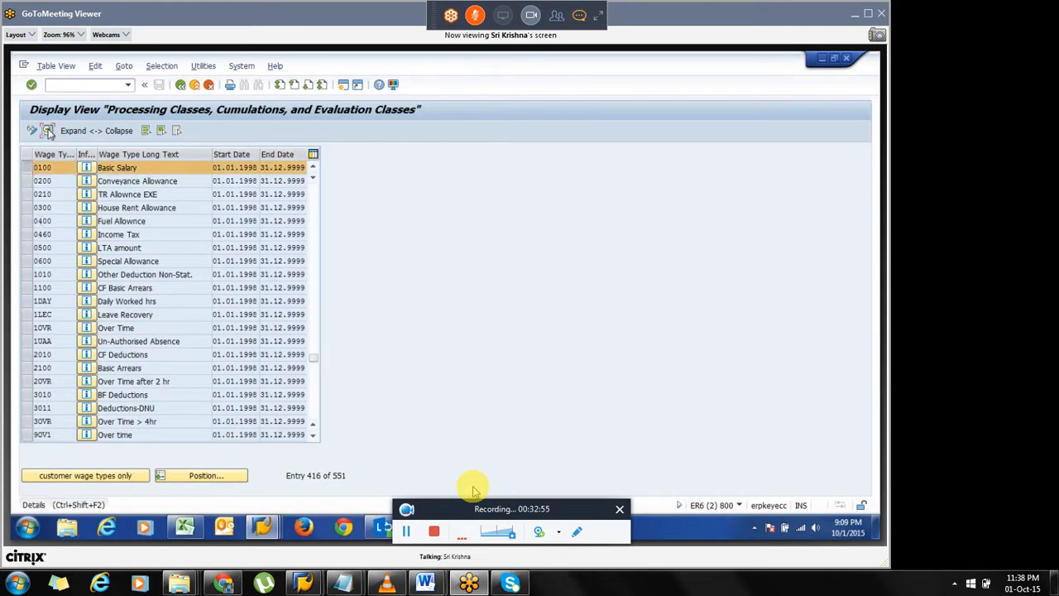
double_click(76, 167)
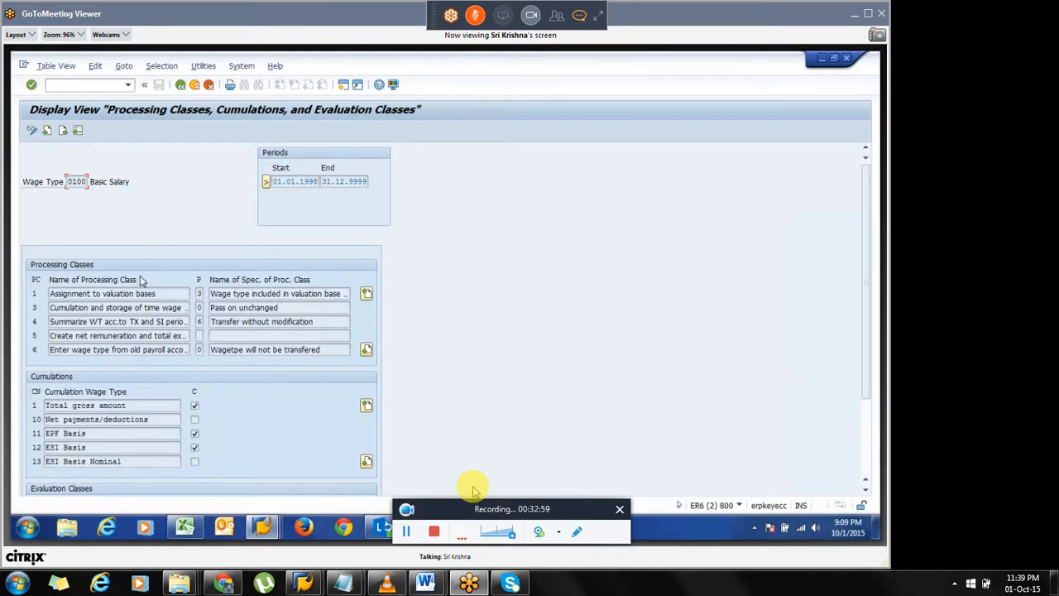
Page to processing class 10 and review its list of specification values without changing it.
click(366, 349)
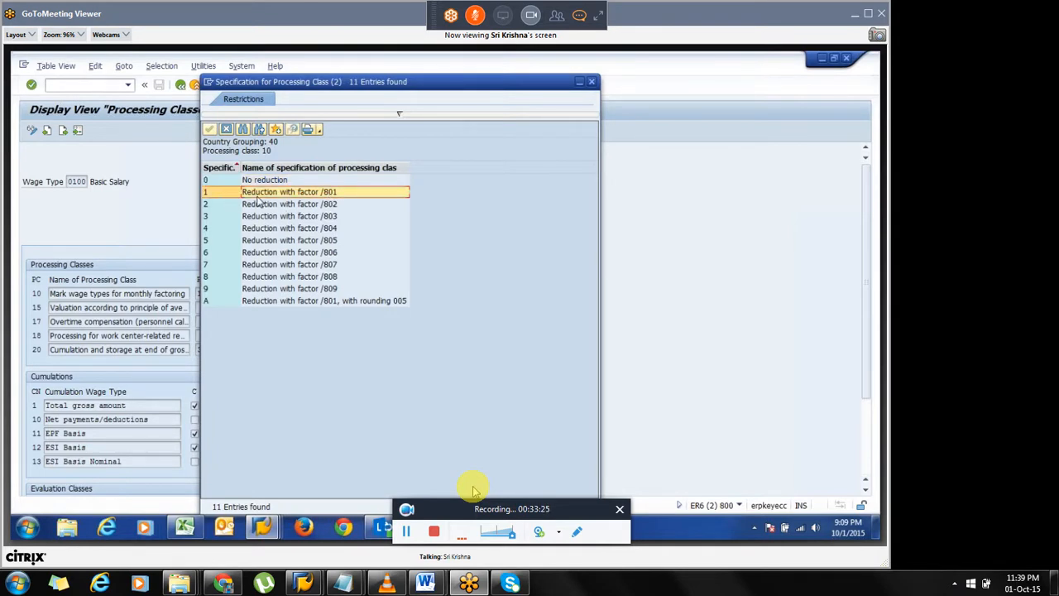
click(336, 205)
key(Escape)
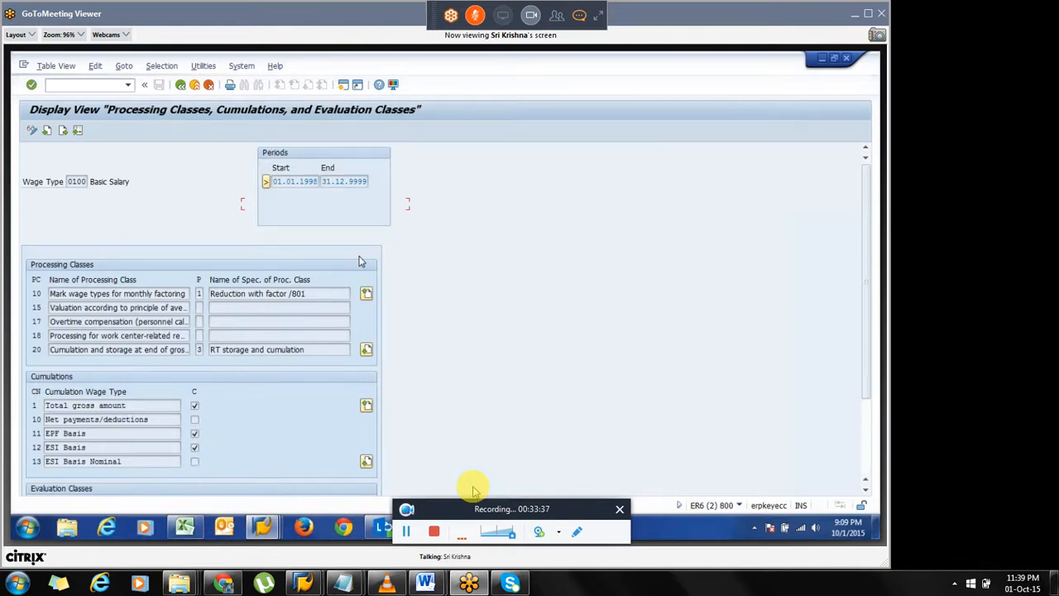
Return to calculation rule XVAL and expand nodes 2, 3 and 4 under processing class 10 to compare their factors.
key(alt+Tab)
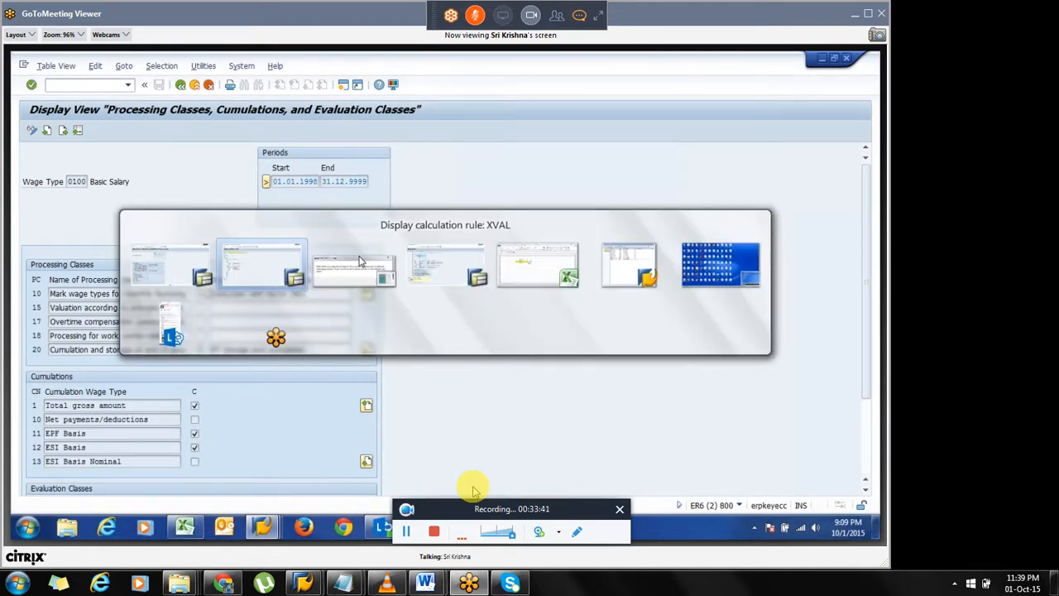
click(59, 254)
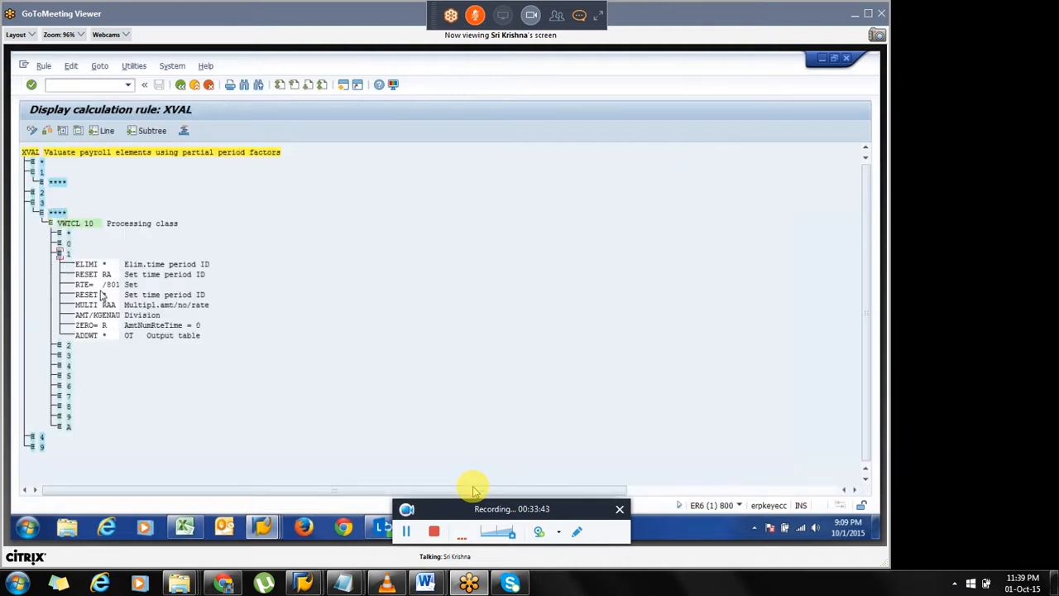
click(107, 285)
click(58, 351)
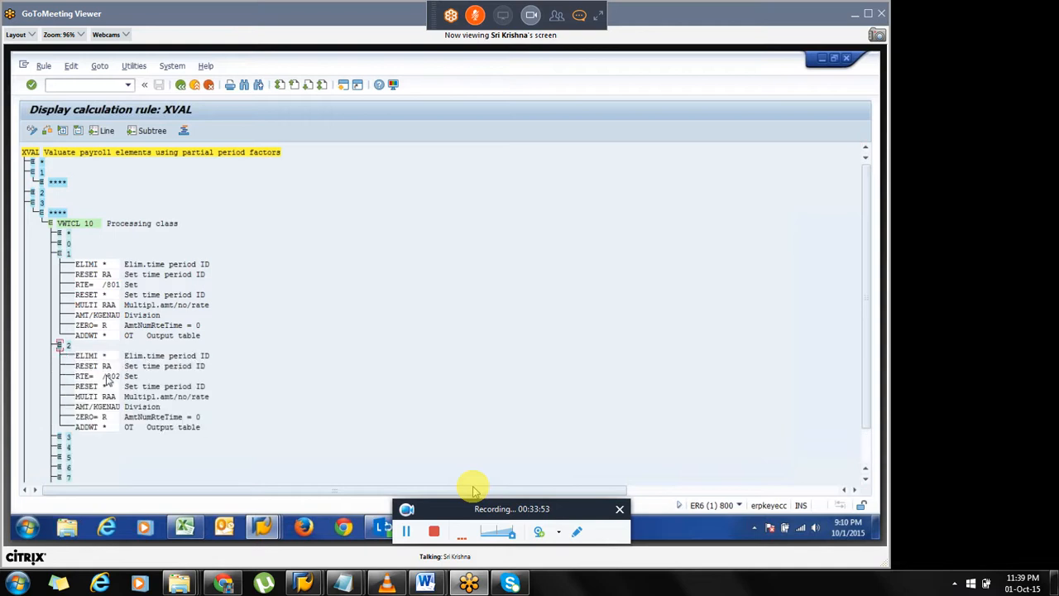
click(58, 437)
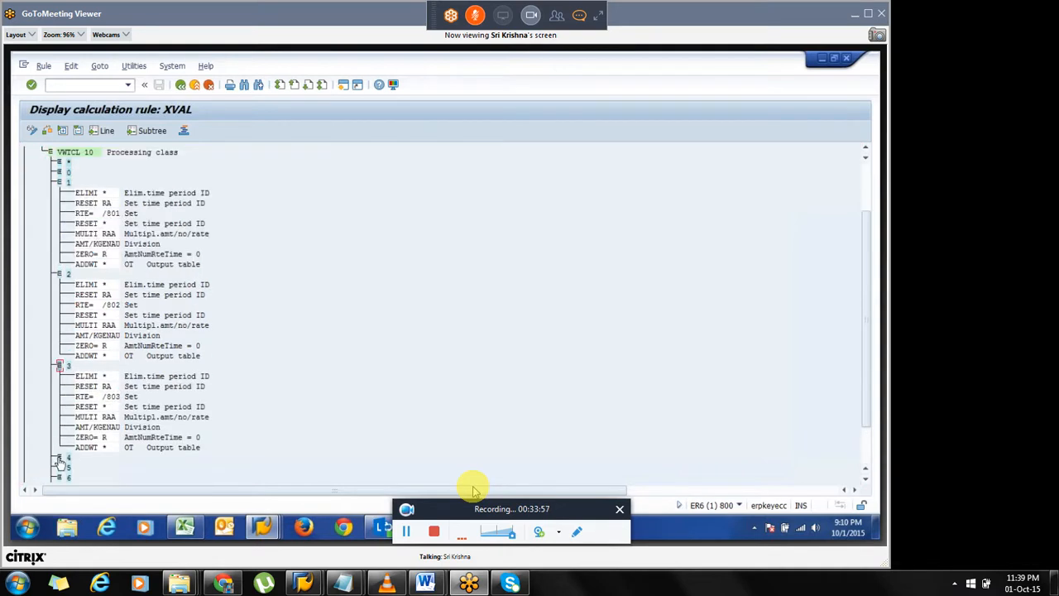
click(59, 460)
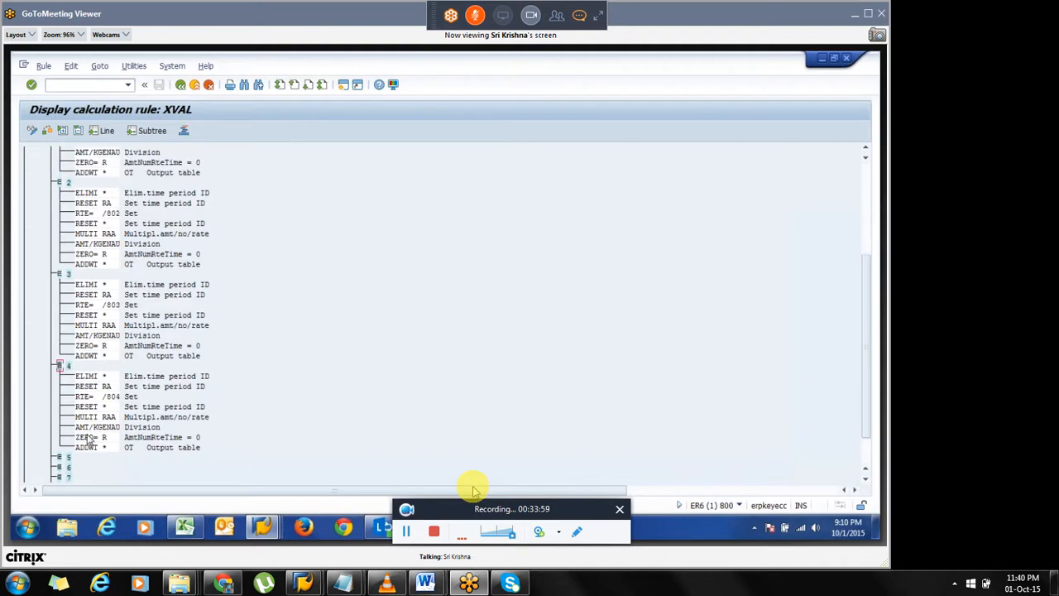
click(69, 367)
click(113, 397)
scroll(98, 198, up, 5)
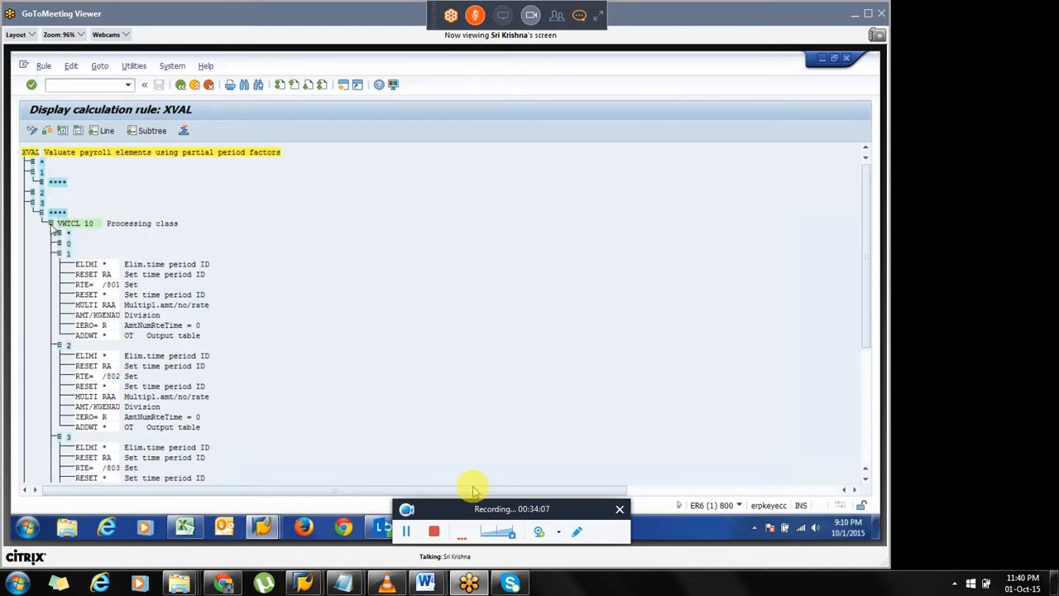
click(51, 225)
click(59, 254)
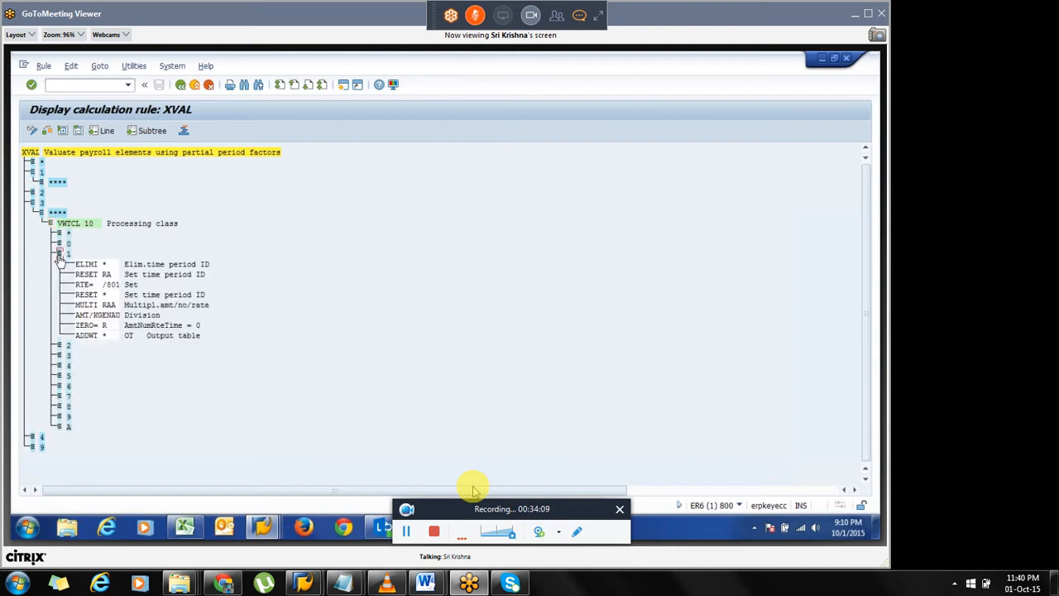
Examine the ELIMI, RESET RA and RTE= /801 operations under node 1 of rule XVAL.
mouse_move(106, 285)
mouse_down()
mouse_move(131, 292)
mouse_move(106, 275)
mouse_move(117, 284)
mouse_up()
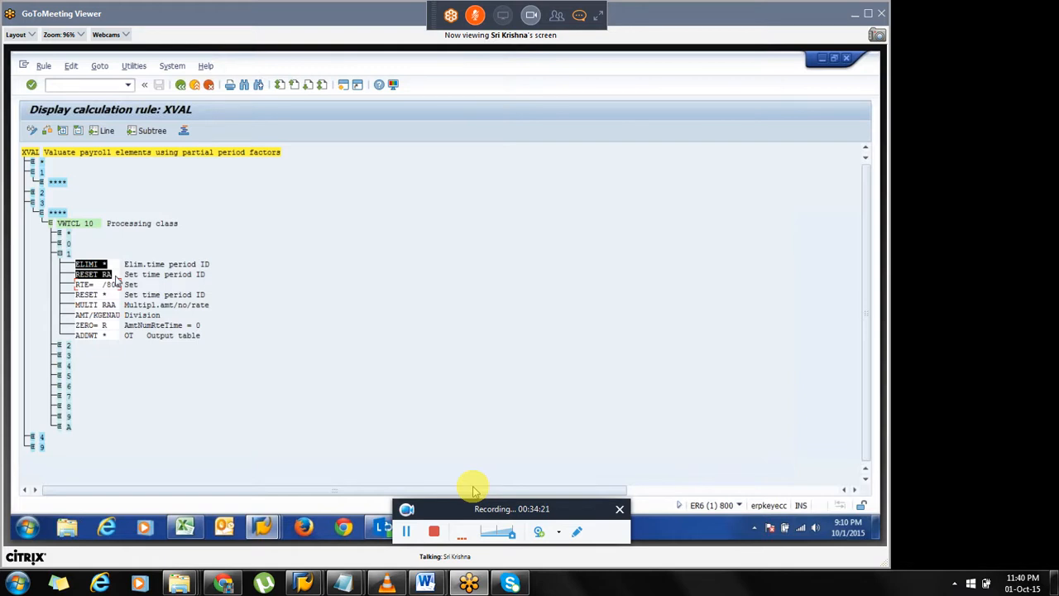
click(116, 279)
drag(77, 264, 115, 277)
click(107, 267)
click(105, 270)
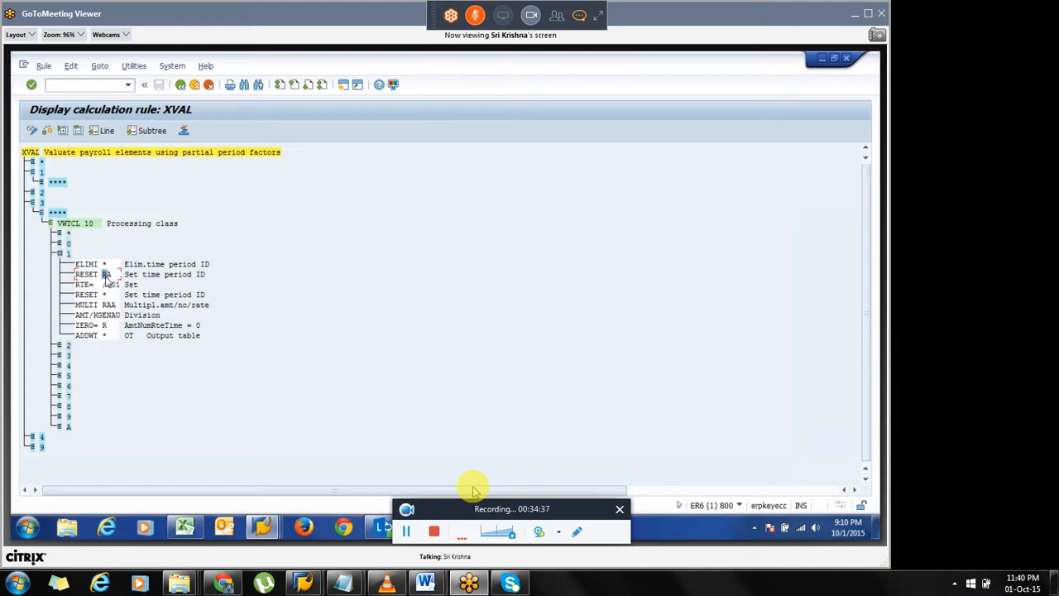
drag(104, 275, 114, 277)
click(115, 277)
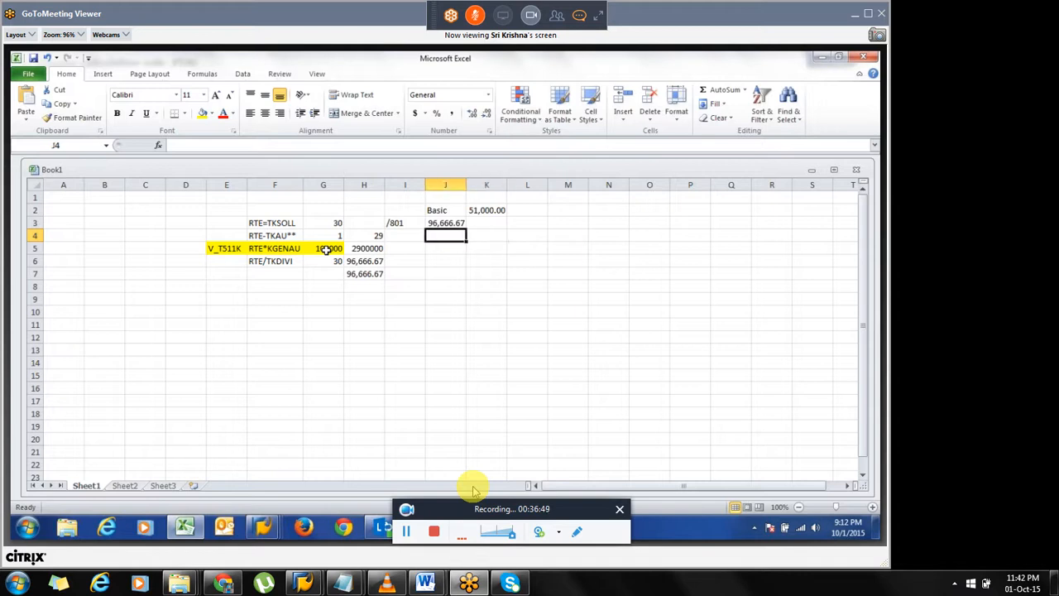
Enter the label MULTI RAA in cell I4 of the Excel worksheet.
text(UL)
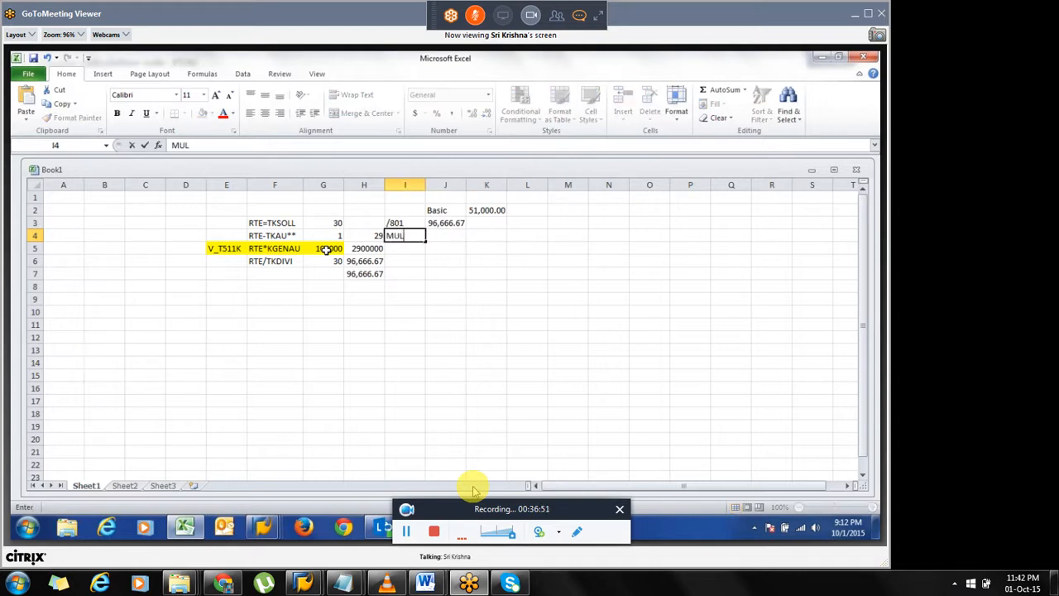
text(TI RAA)
key(Return)
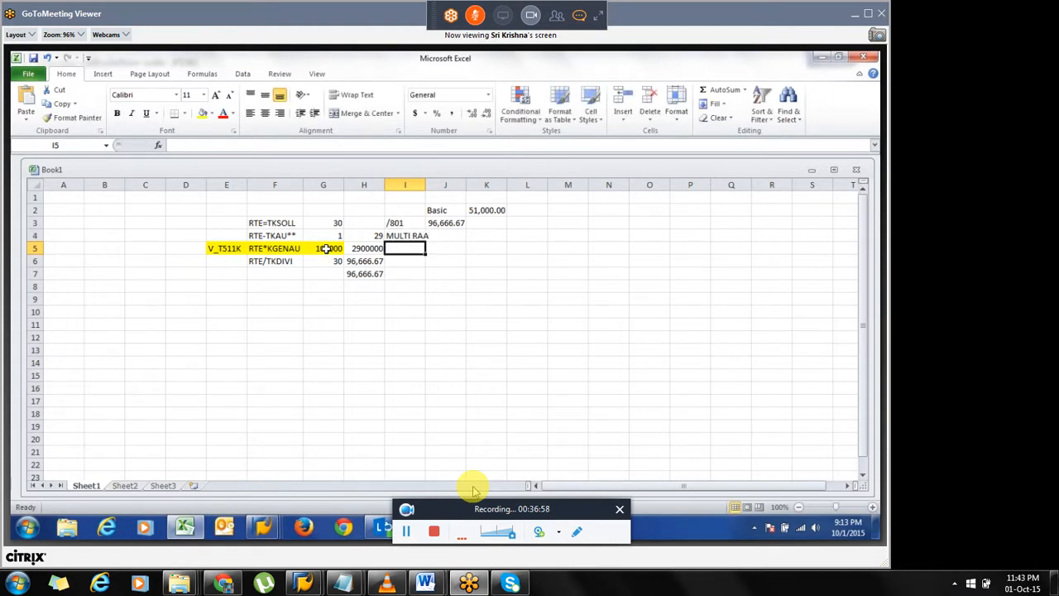
Autofit column I and change cell I3's label to /801 Rate.
double_click(426, 185)
click(445, 235)
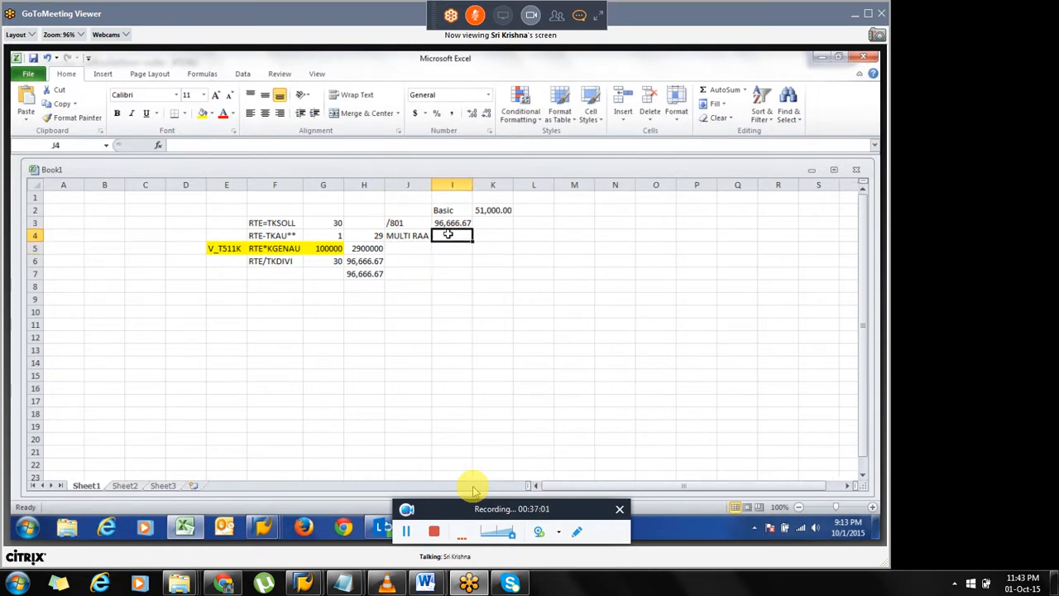
click(418, 223)
double_click(418, 223)
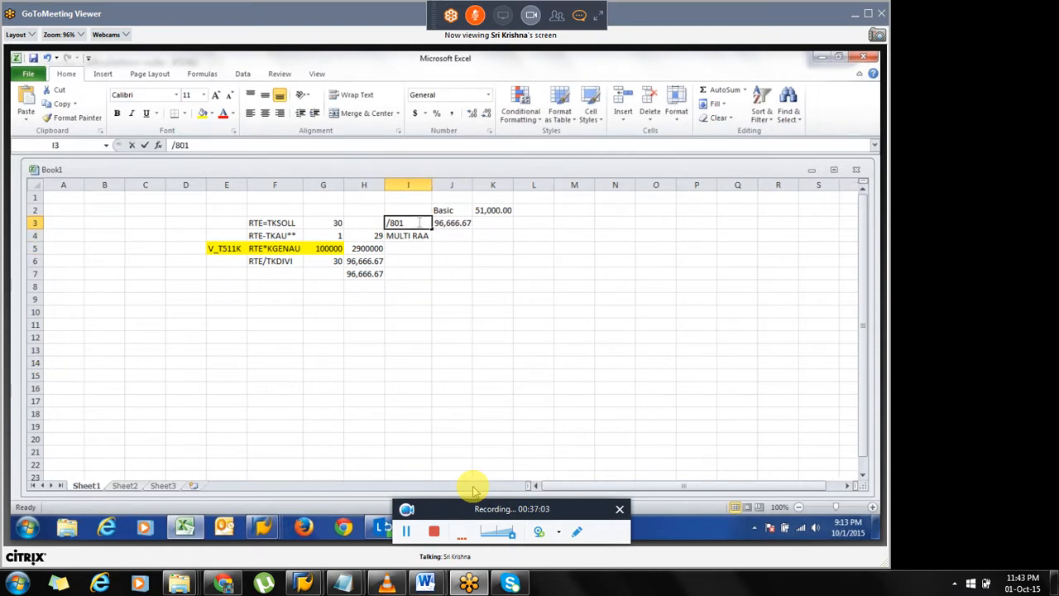
text(Rate)
key(Tab)
Enter the header AMT in cell K1.
click(492, 200)
text(AMT)
click(502, 210)
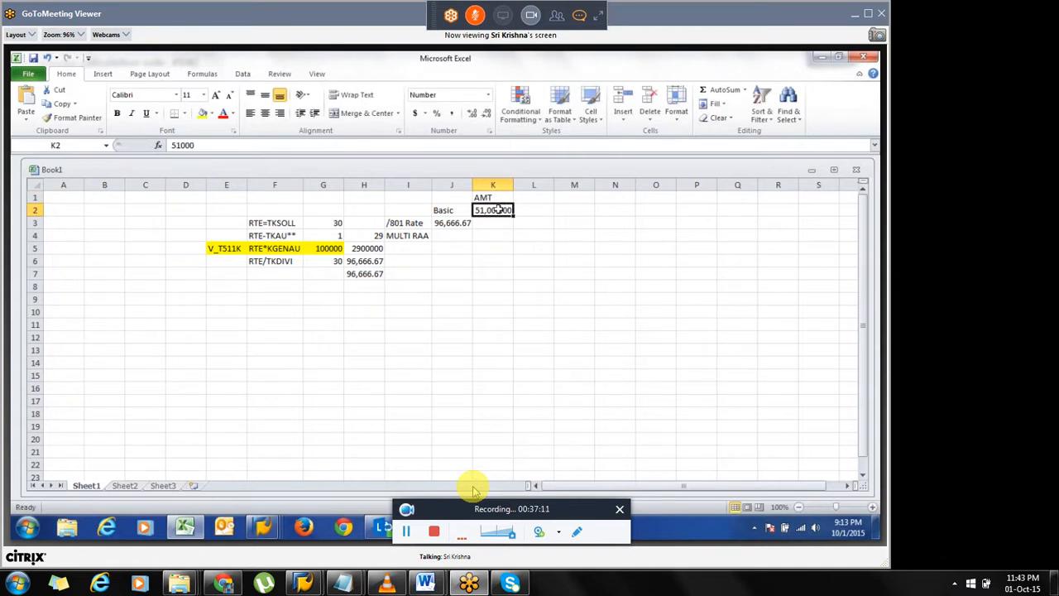
Enter 100 in cell I2.
click(411, 210)
text(100)
key(Return)
click(446, 211)
click(489, 210)
click(485, 197)
click(457, 225)
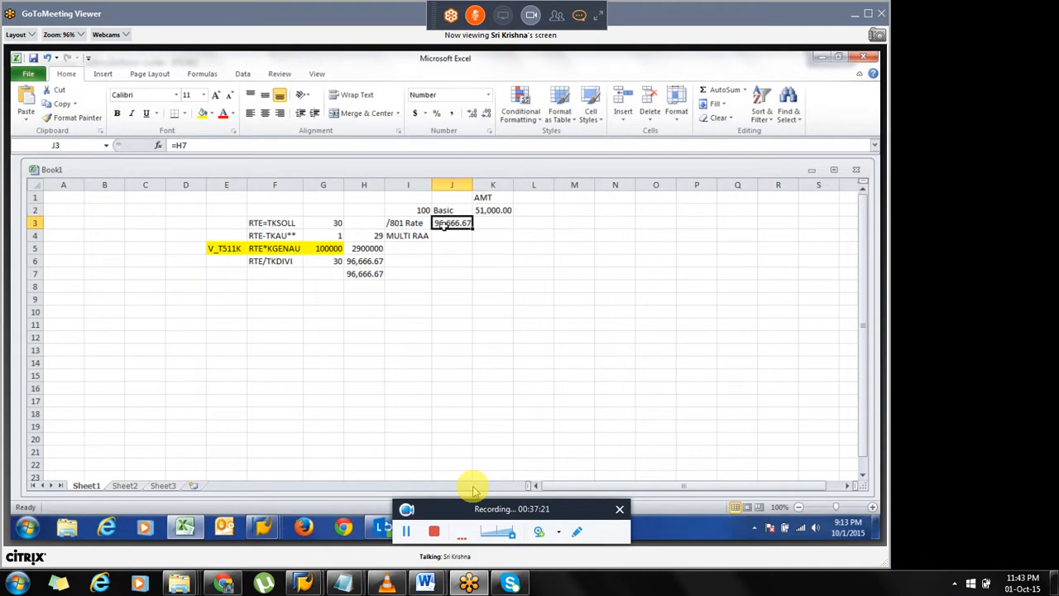
click(416, 226)
click(455, 238)
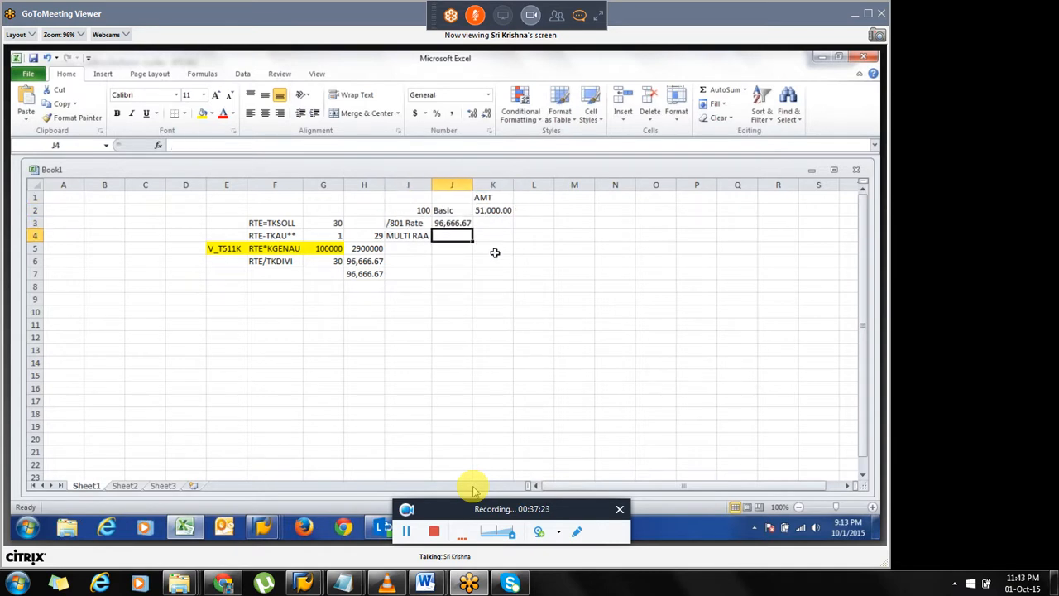
Enter the formula =J3*K2 in cell K4 to multiply the /801 rate by the basic amount.
click(495, 237)
text(=)
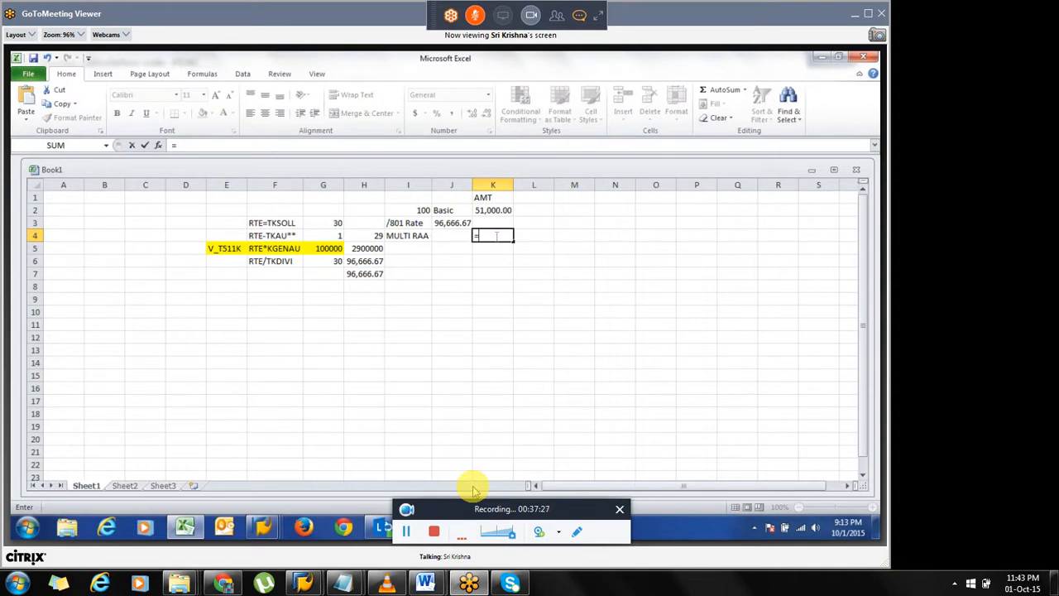
key(Up)
key(Left)
text(*)
key(Up)
key(Up)
key(Return)
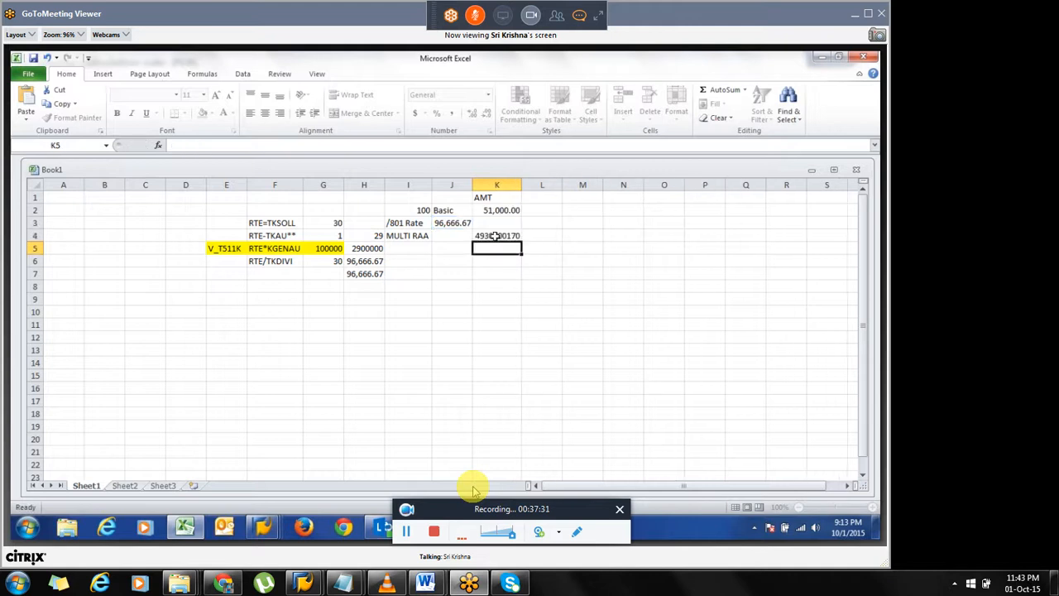
Widen column K so the MULTI RAA and division results fit.
drag(521, 184, 538, 185)
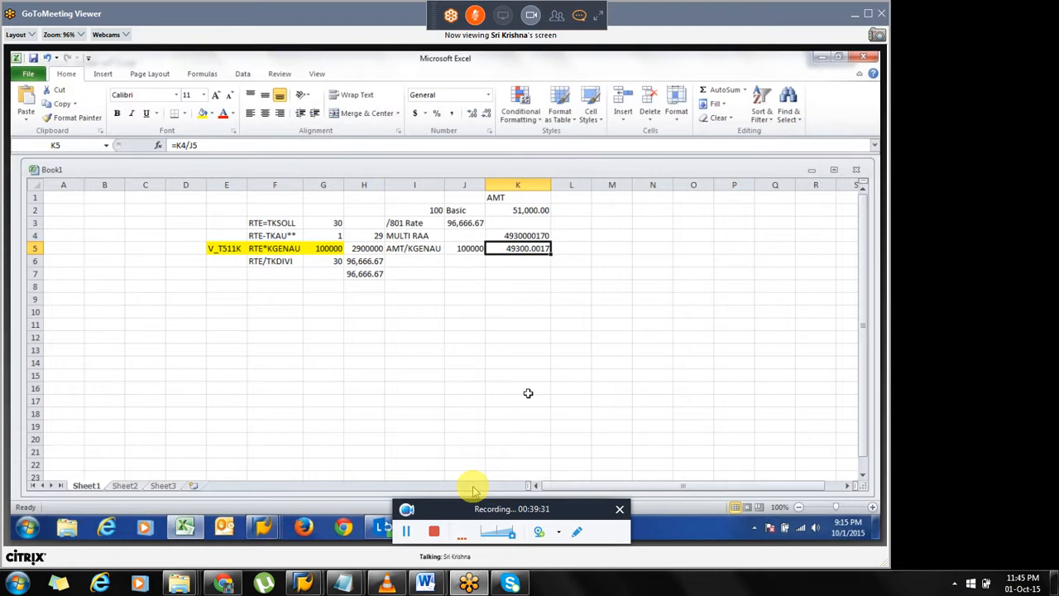
drag(273, 224, 373, 296)
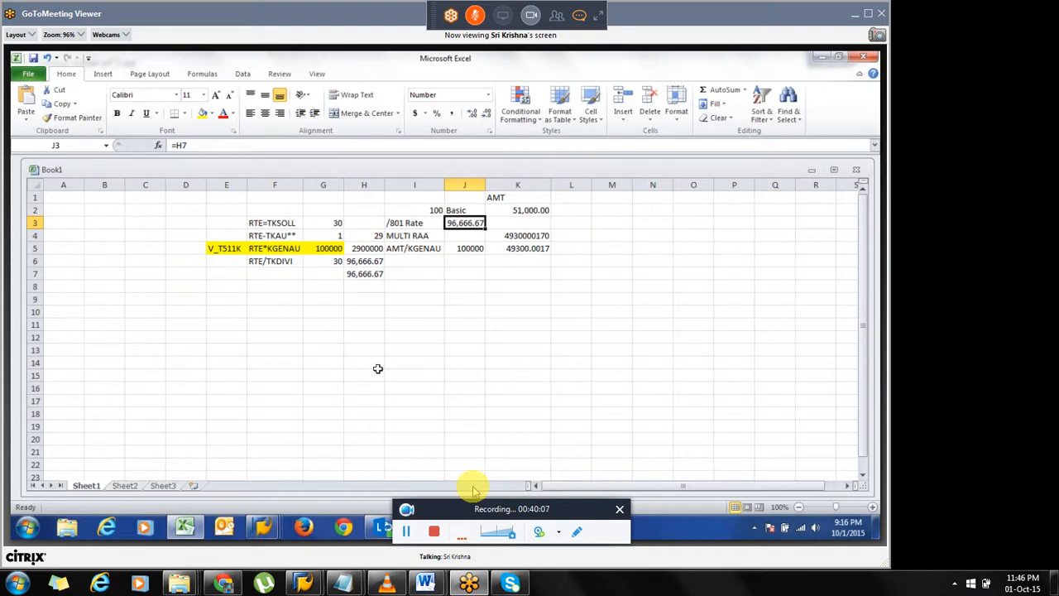
Review the worksheet cells holding the /801 rate, the TKSOLL, TKAU and KGENAU factors and their formulas.
key(Left)
key(Left)
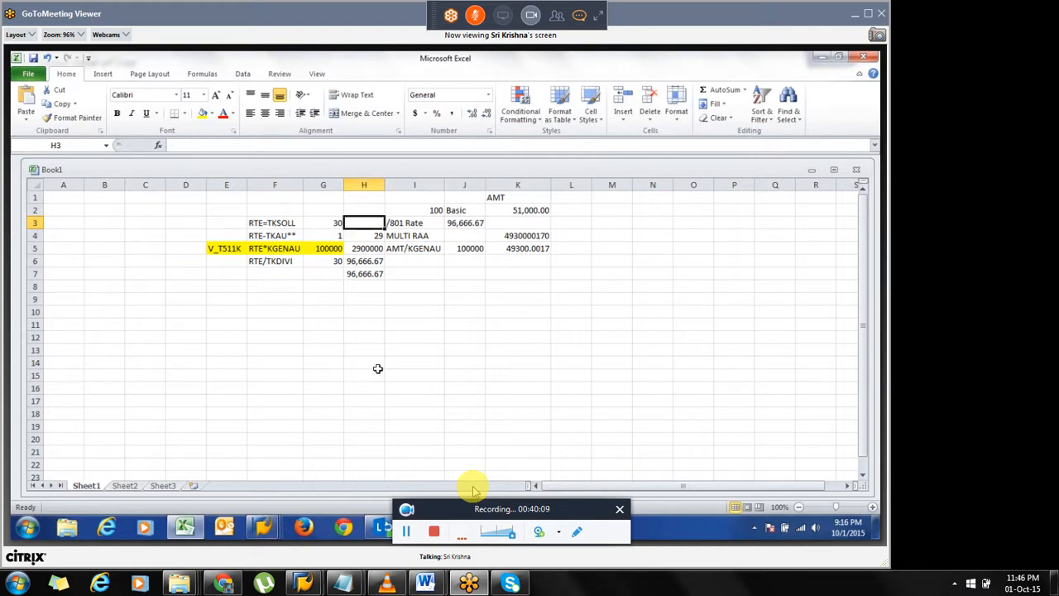
key(Right)
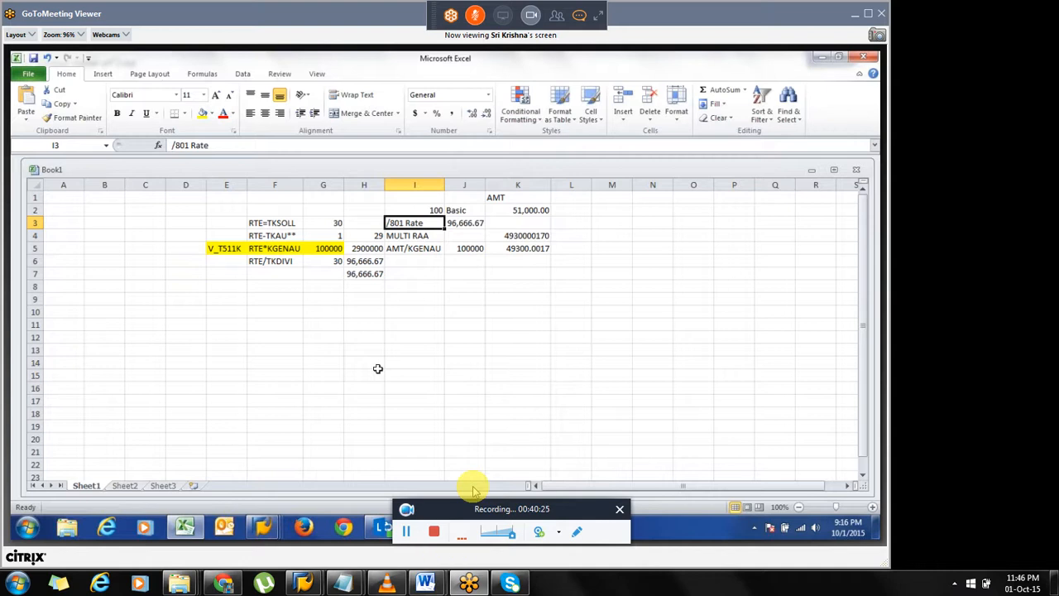
click(262, 222)
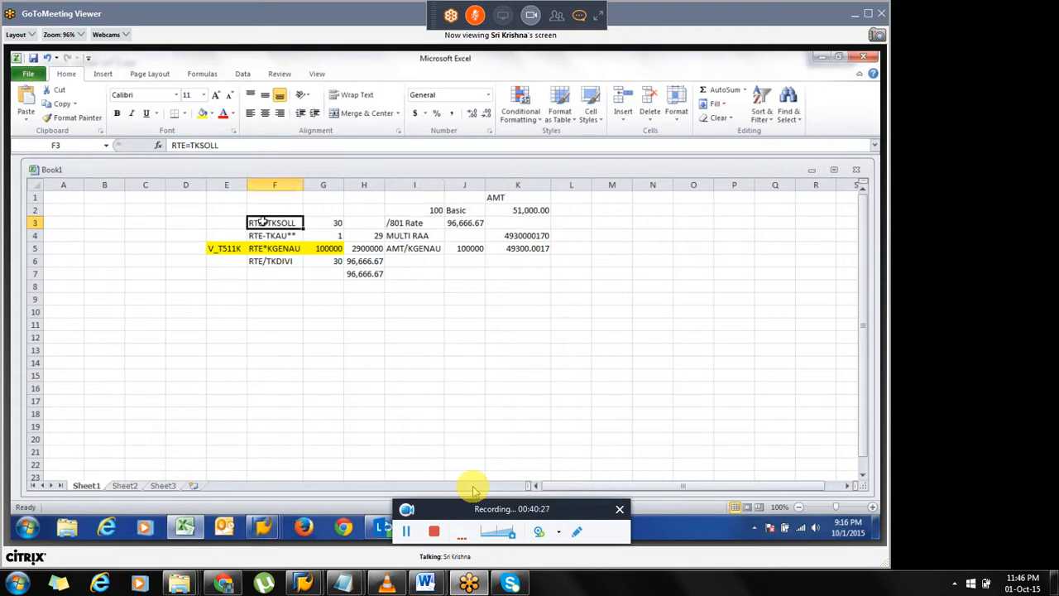
drag(263, 222, 274, 260)
click(460, 222)
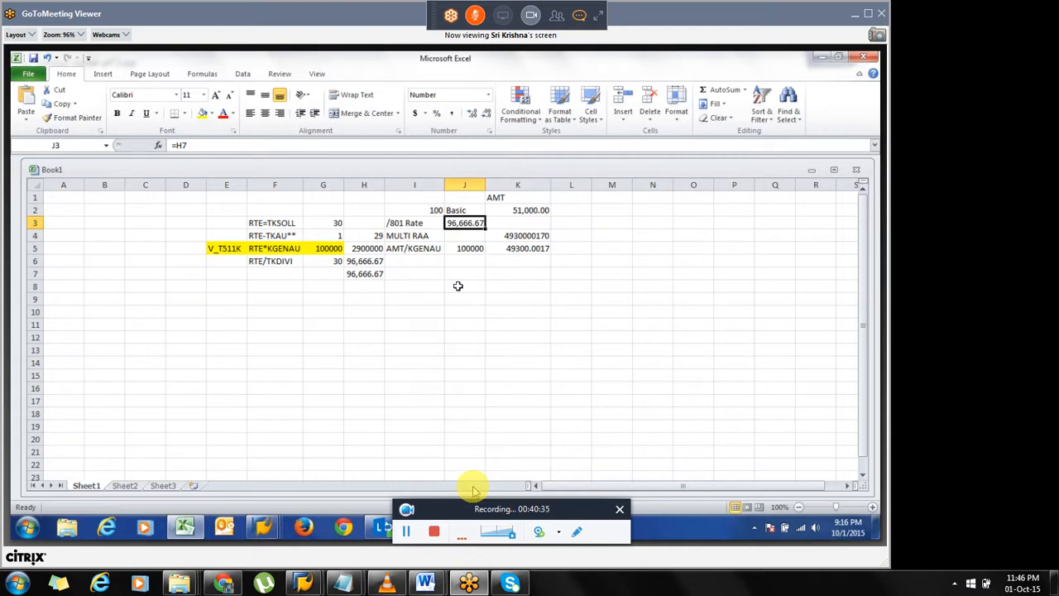
drag(229, 218, 355, 267)
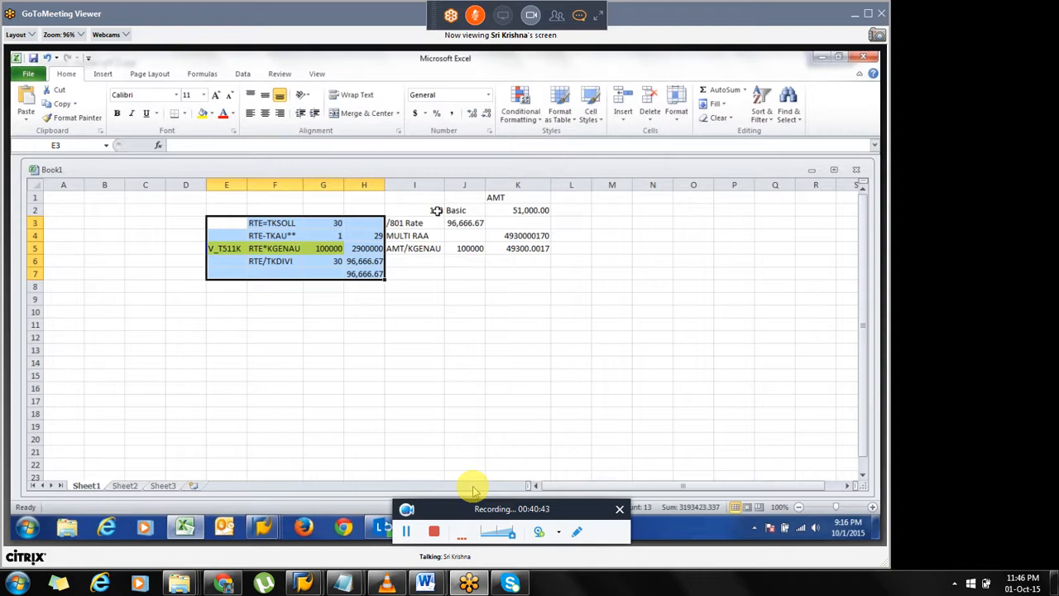
click(436, 211)
click(401, 224)
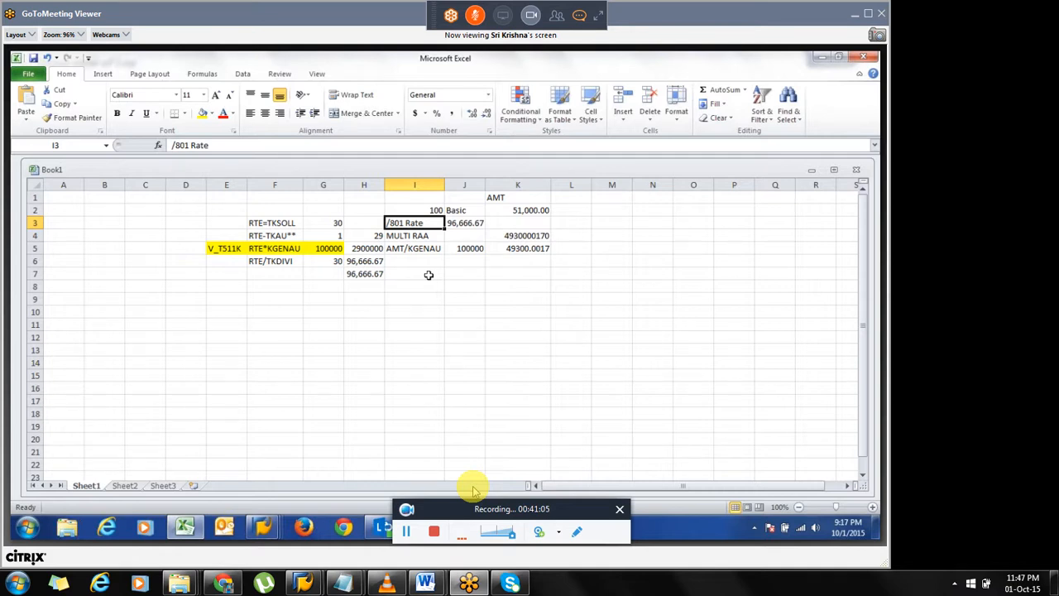
Switch back to SAP and compare the payroll log's /801 and basic salary amounts with the XVAL rule.
key(alt+Tab)
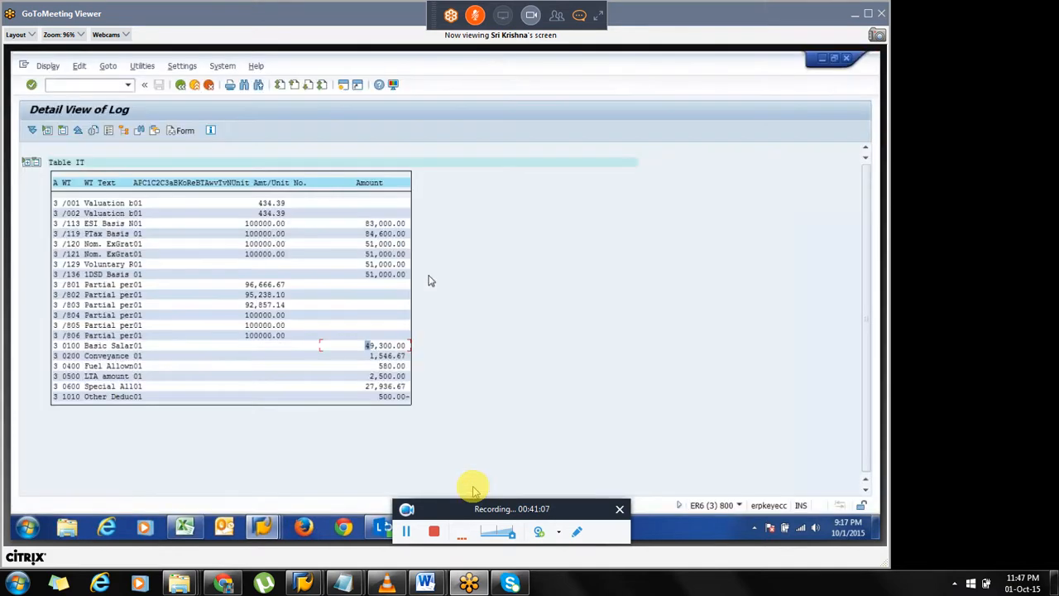
key(alt+Tab)
key(alt+Tab)
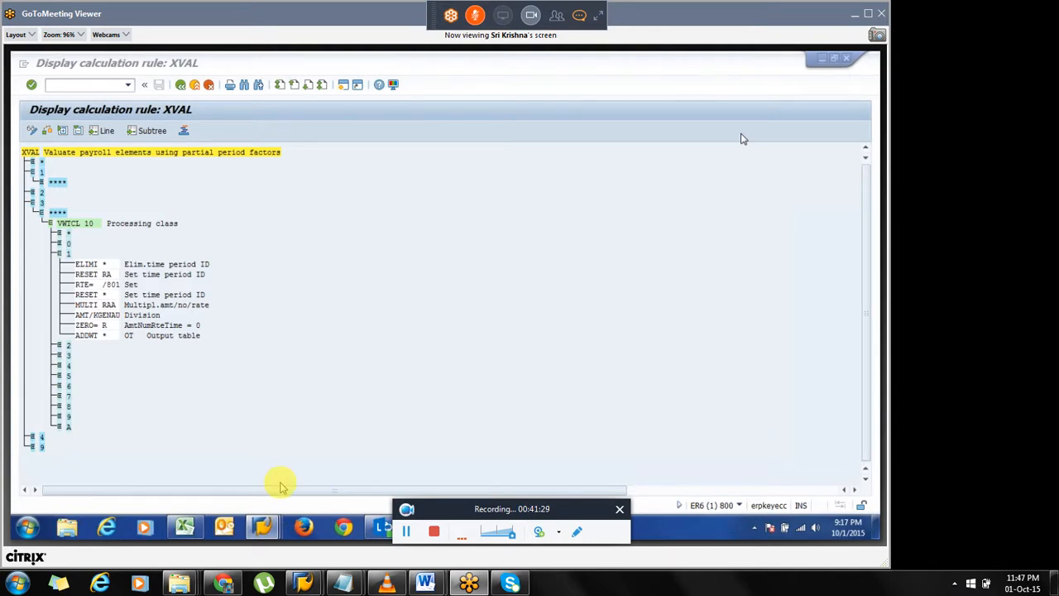
click(582, 16)
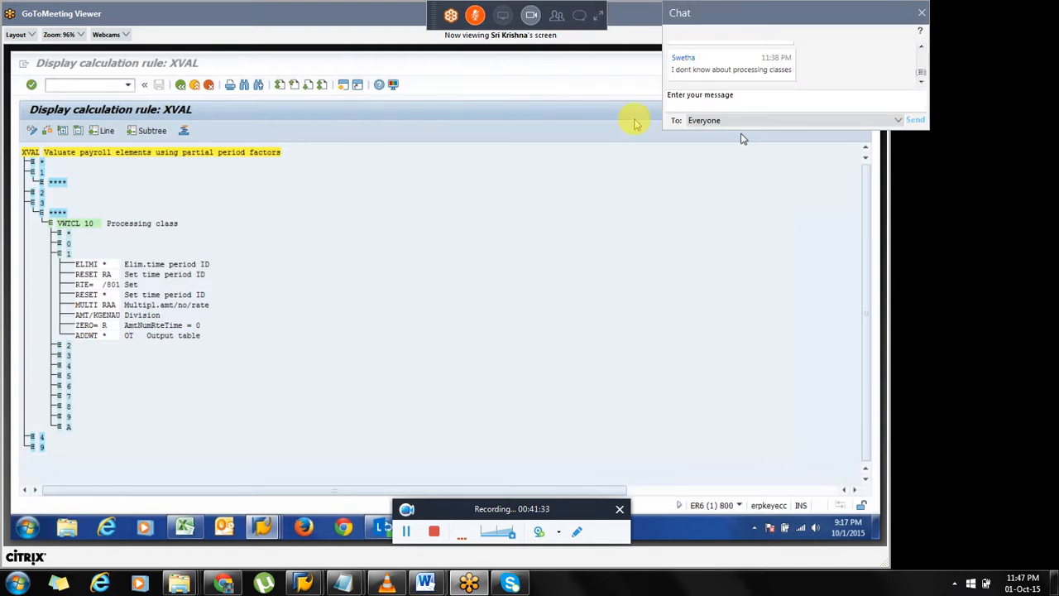
click(923, 51)
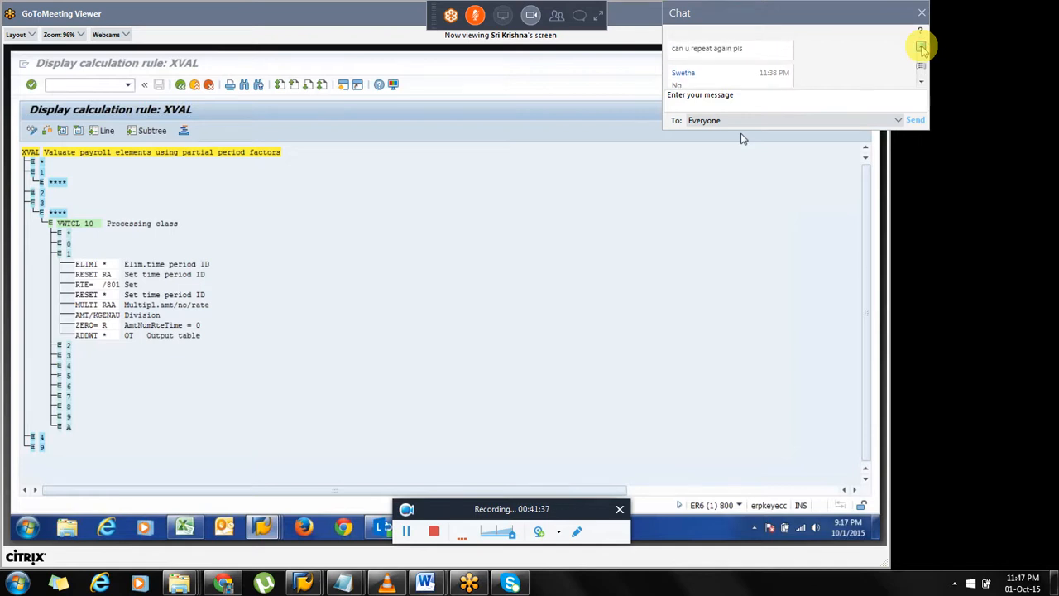
click(923, 49)
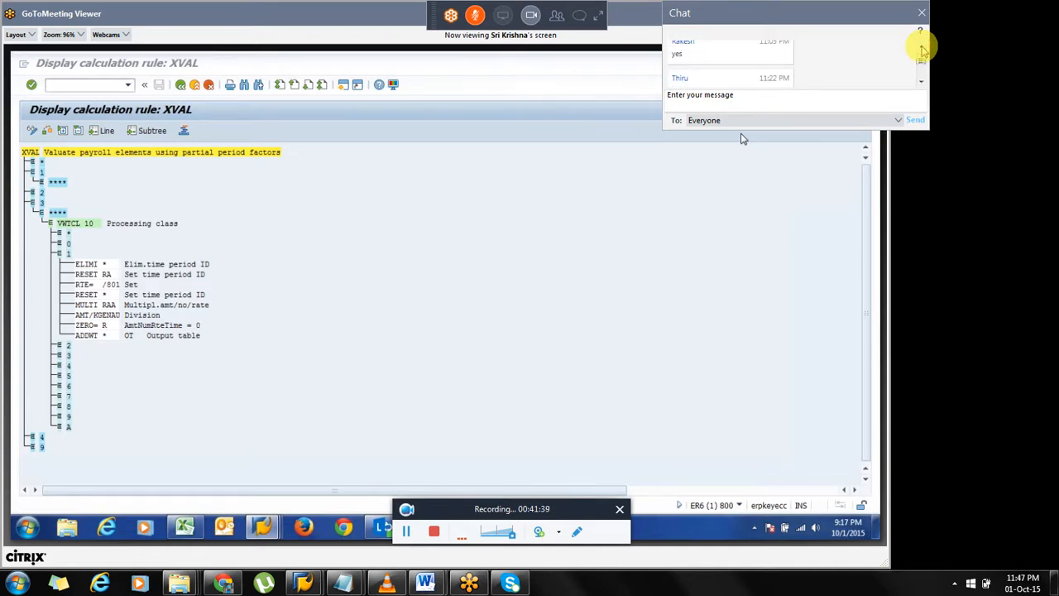
click(921, 80)
click(924, 82)
click(923, 81)
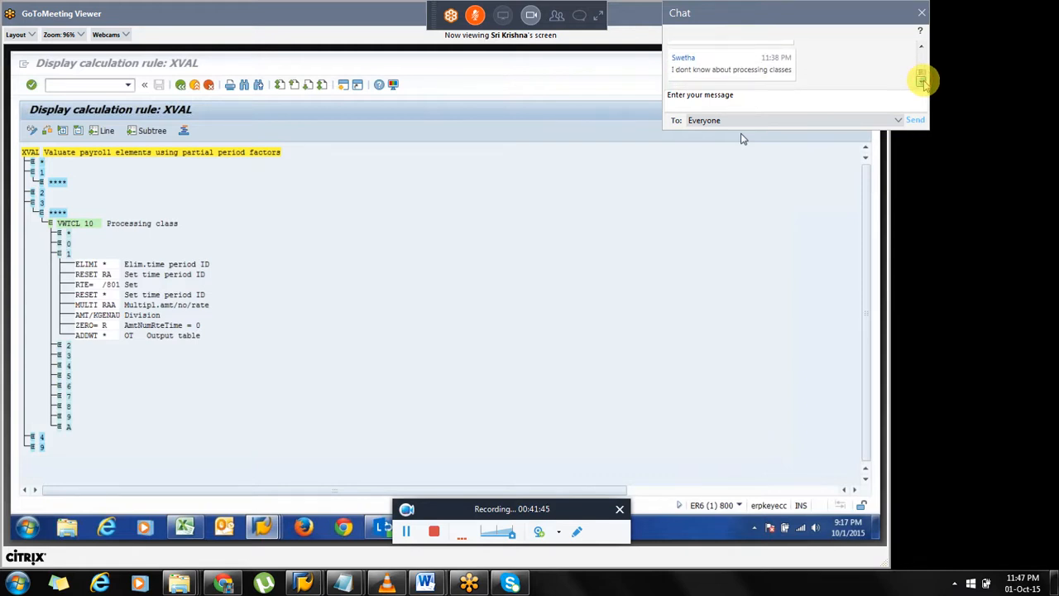
click(921, 13)
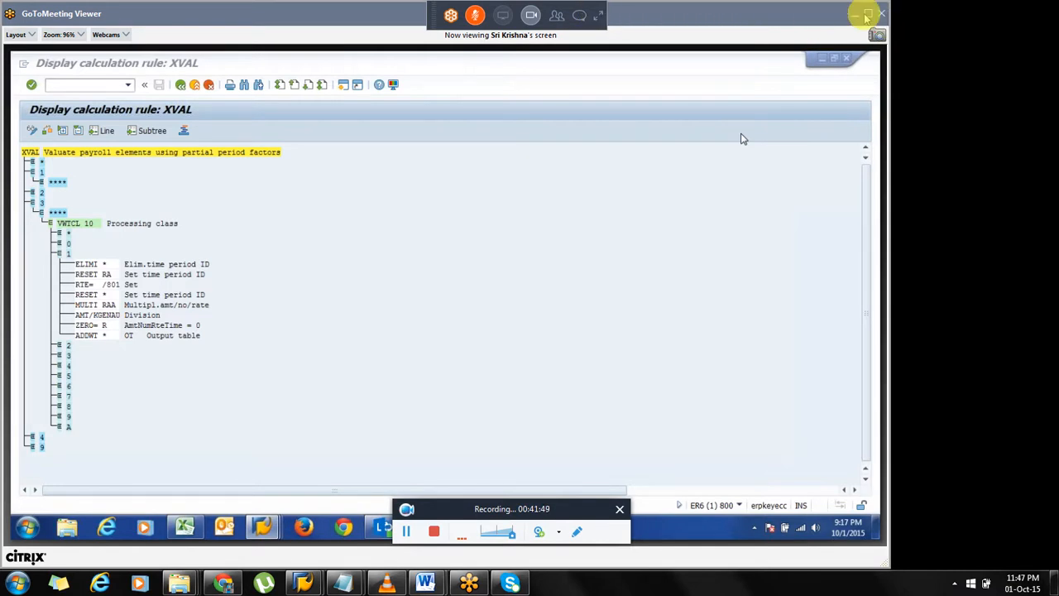
click(867, 15)
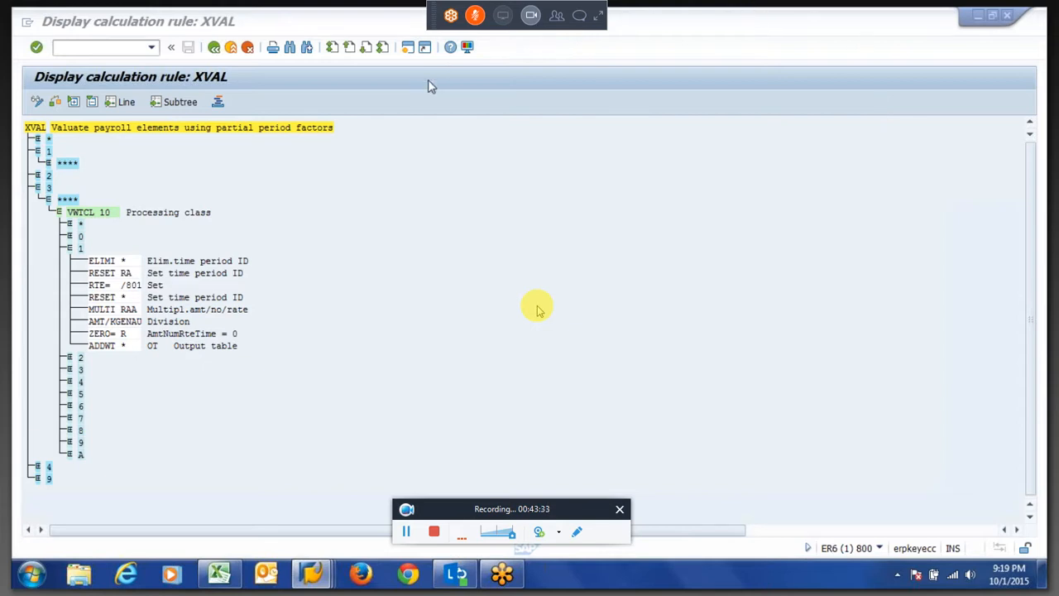
Leave the XVAL rule and open schema X000 in transaction PE01 in change mode.
click(215, 51)
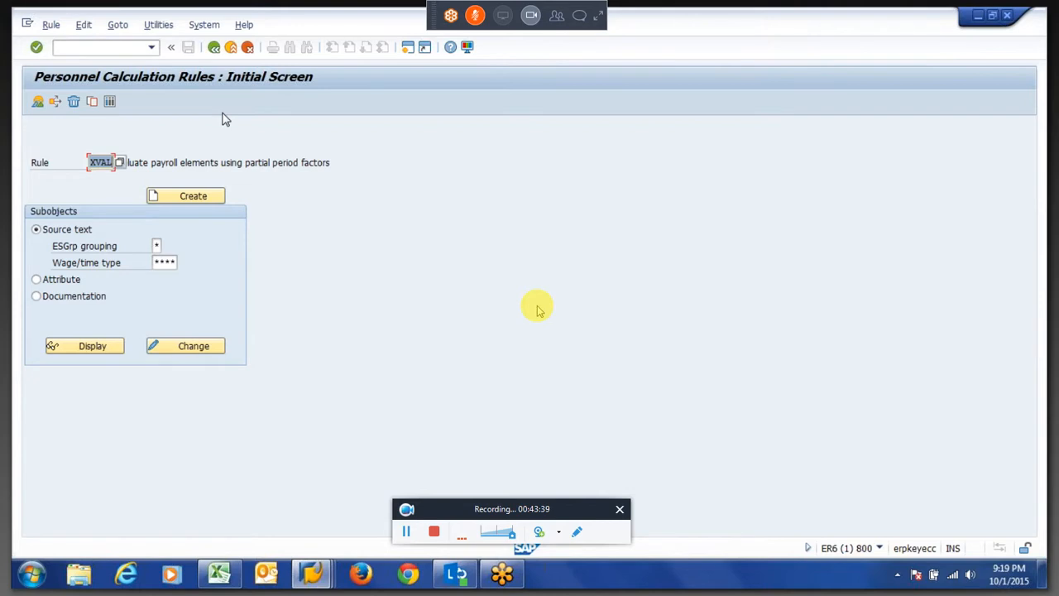
key(BackSpace)
key(Escape)
key(F3)
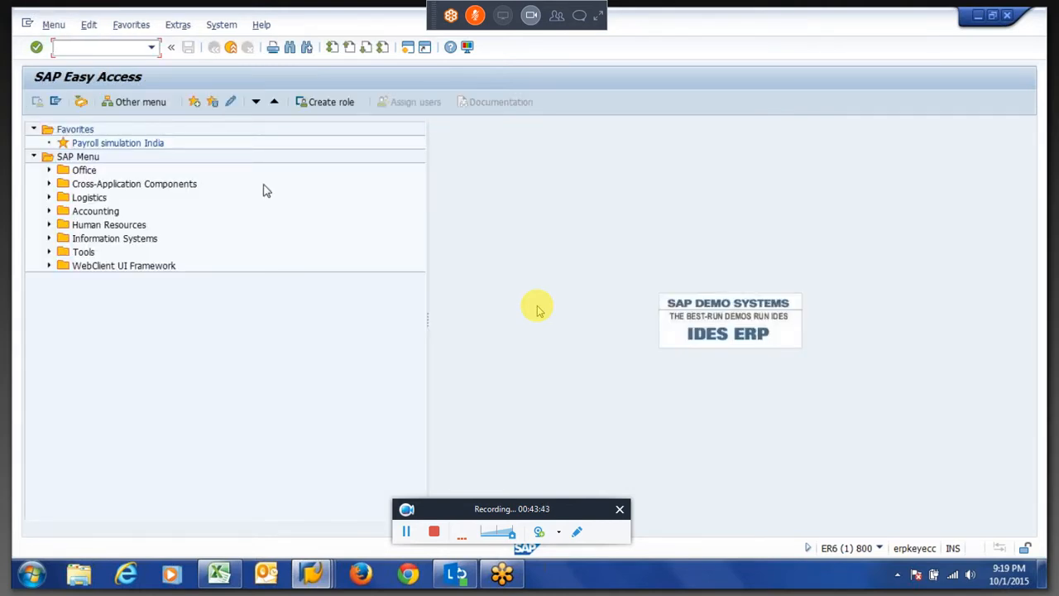
text(pe01)
key(Return)
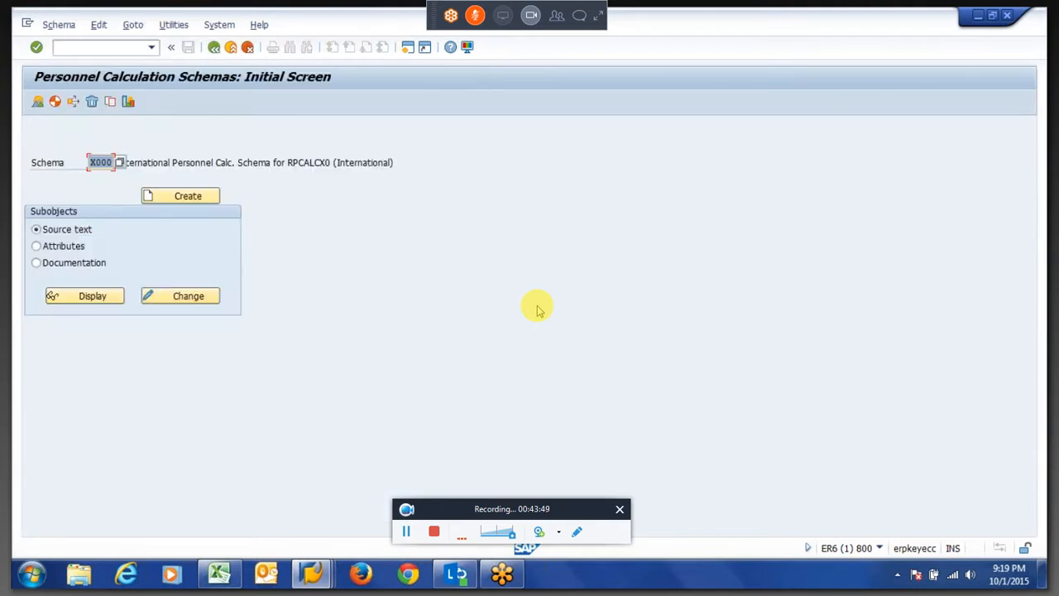
click(185, 297)
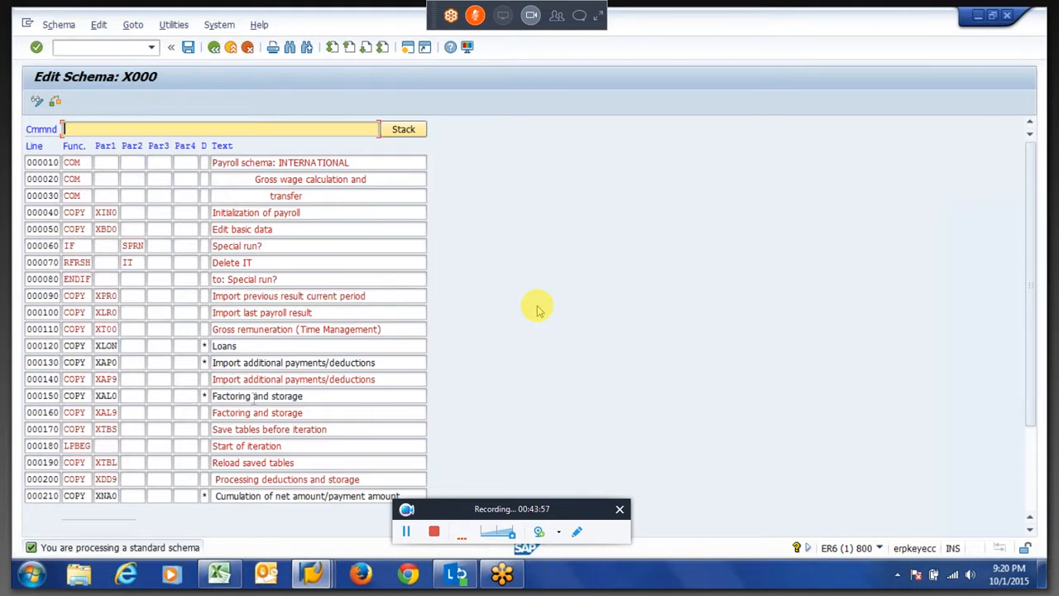
Drill from the factoring and storage lines of schema X000 into subschema XAL9.
click(246, 395)
drag(248, 395, 95, 399)
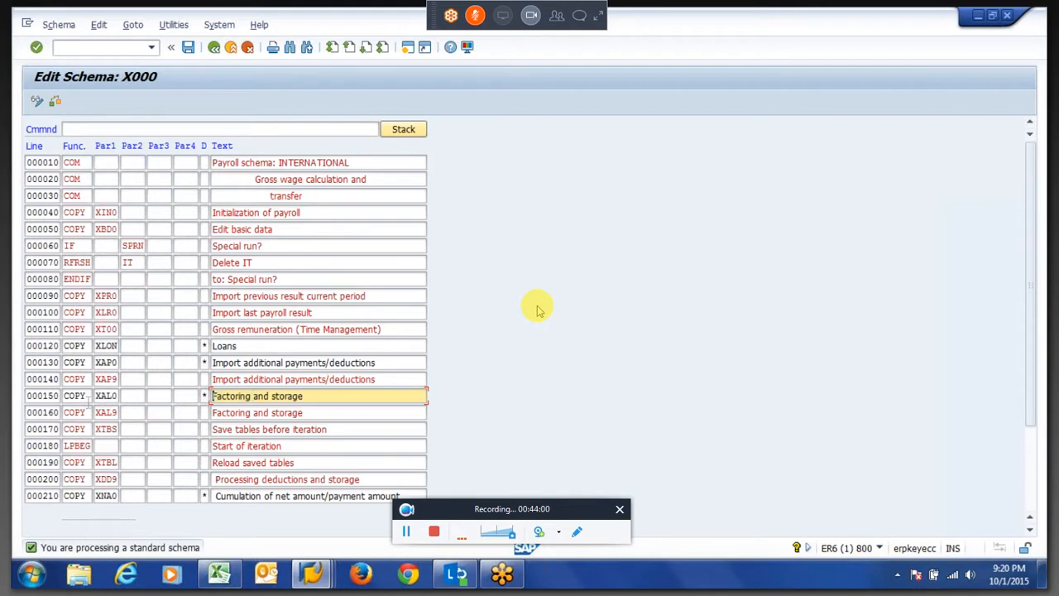
click(113, 398)
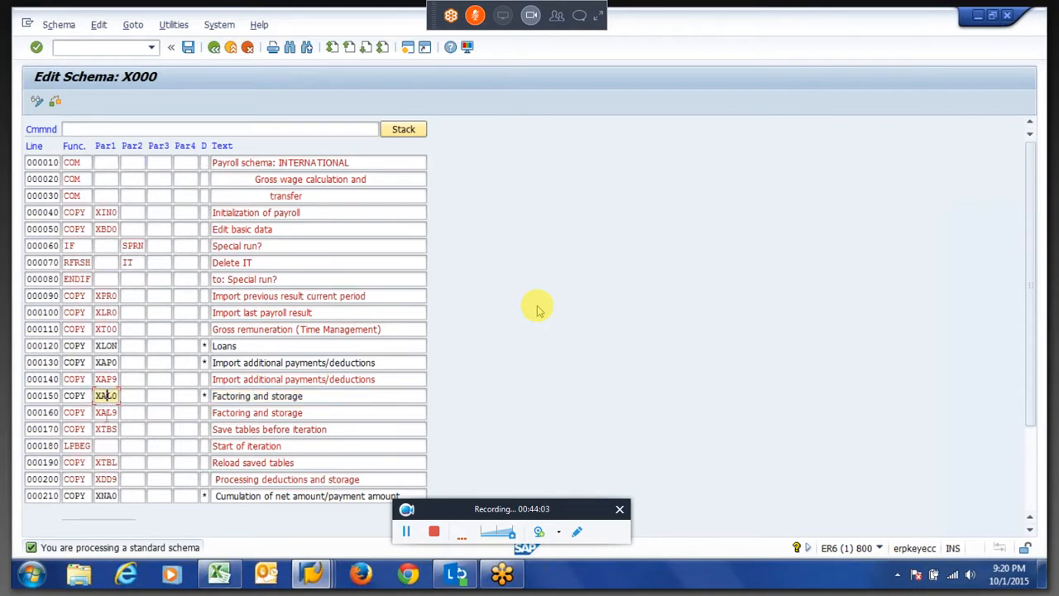
click(111, 413)
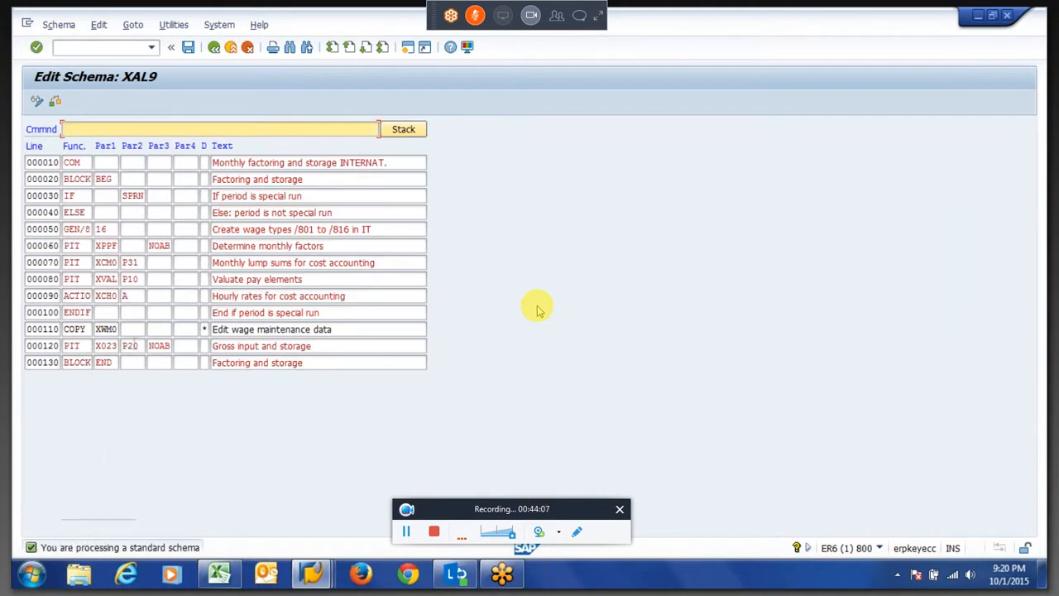
Open calculation rule XPPF for wage type /801 from the XAL9 'Determine monthly factors' line in display mode.
drag(114, 230, 98, 229)
click(96, 229)
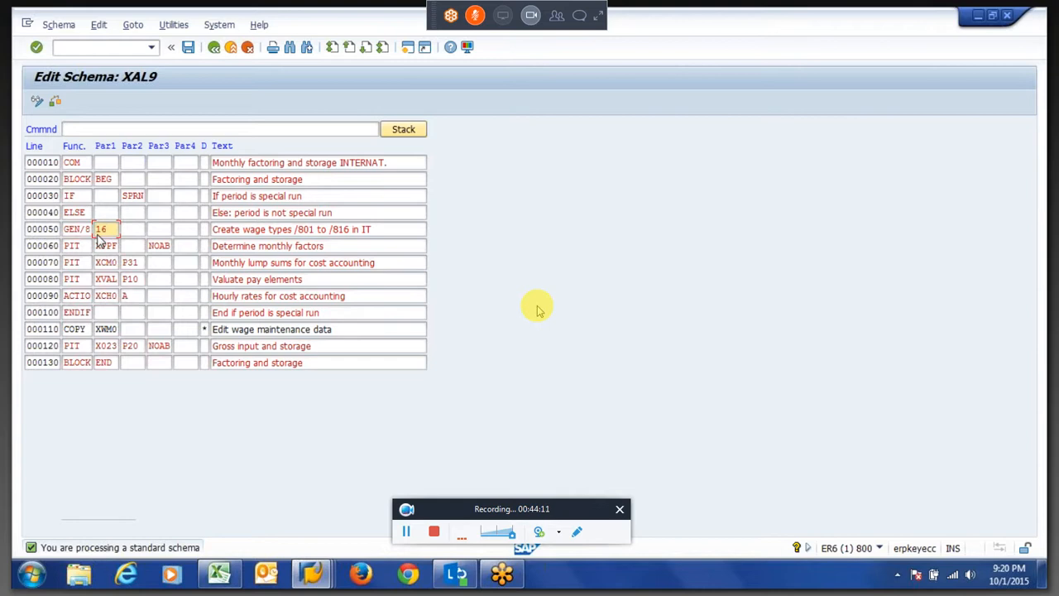
click(114, 229)
drag(113, 230, 97, 230)
click(96, 229)
key(Down)
key(shift+Right)
key(shift+Right)
key(shift+Right)
key(shift+Right)
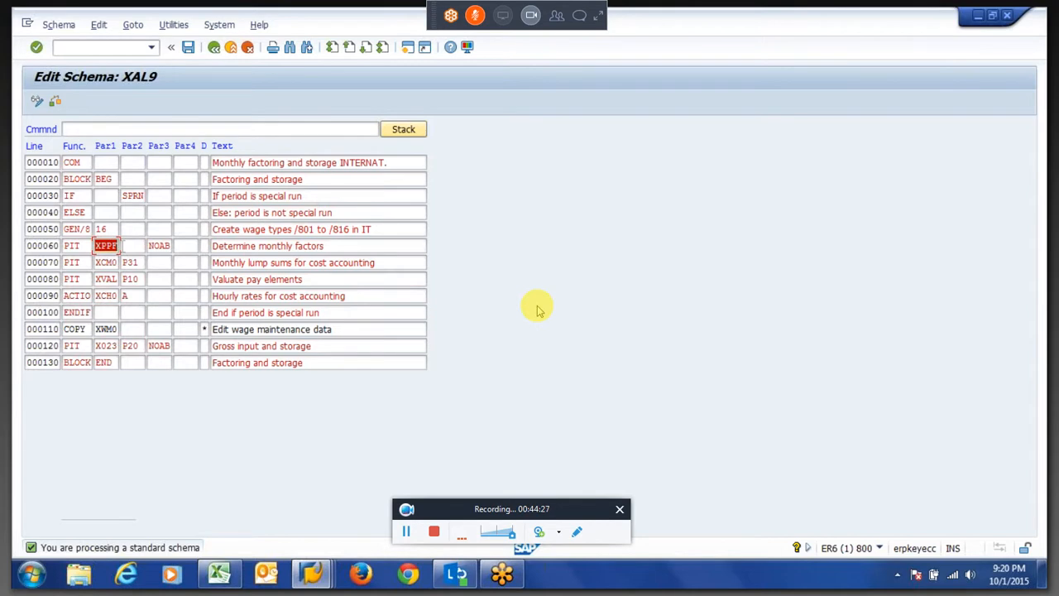
key(Right)
double_click(106, 247)
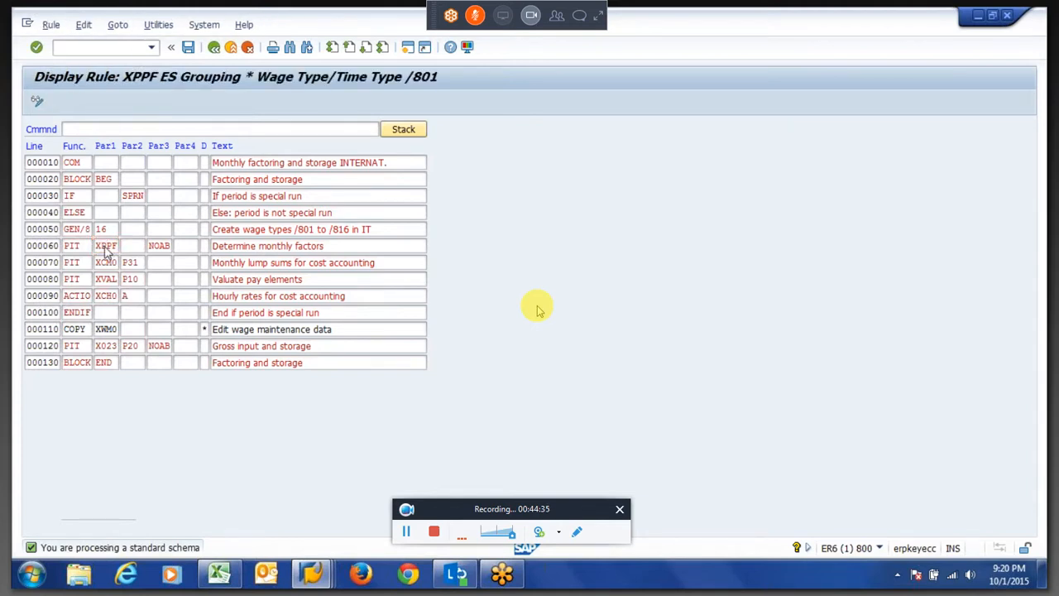
key(F3)
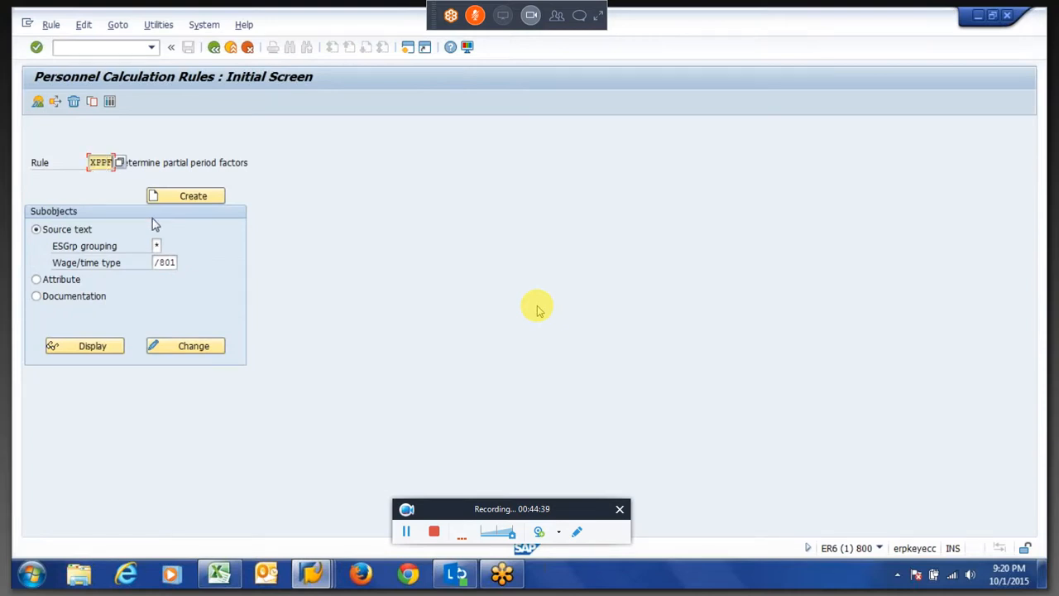
click(187, 348)
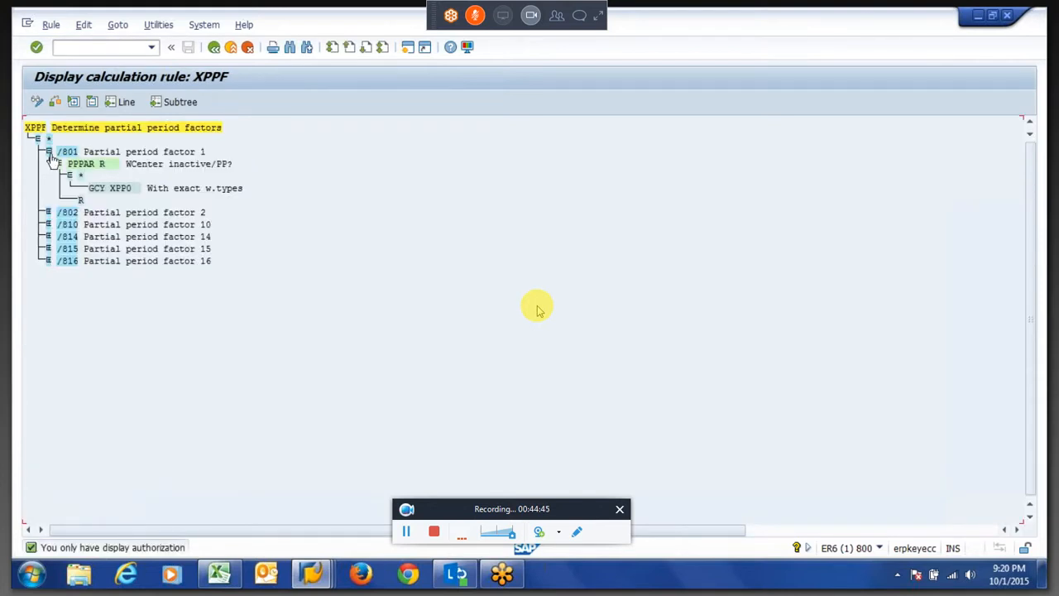
Expand the /801 partial period factor branch of XPPF down to the PPPAR and GCY XPP0 operations.
click(56, 163)
click(63, 154)
click(66, 152)
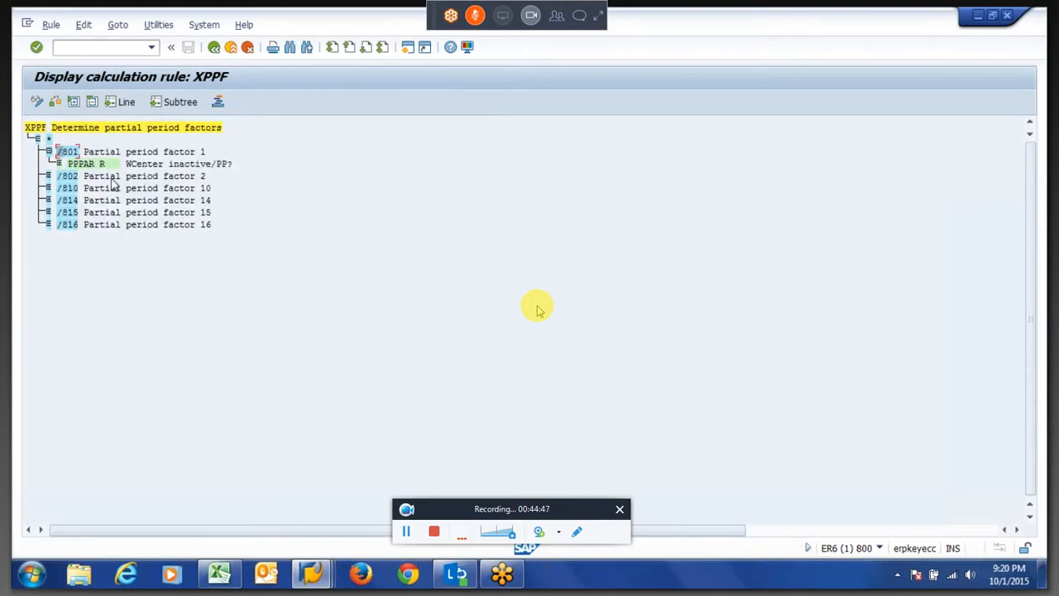
click(72, 165)
double_click(73, 166)
click(59, 165)
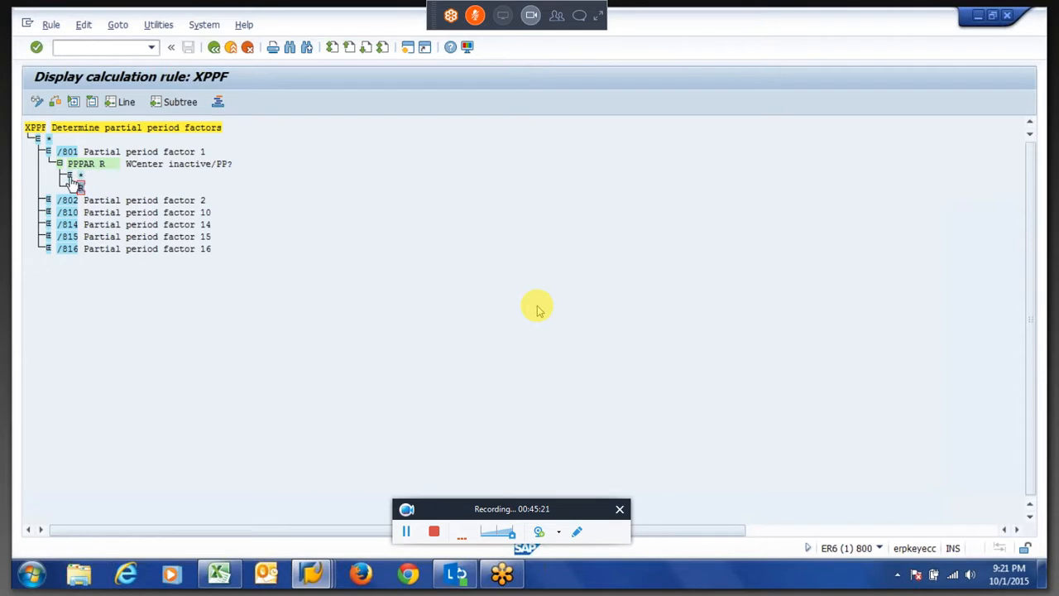
click(69, 176)
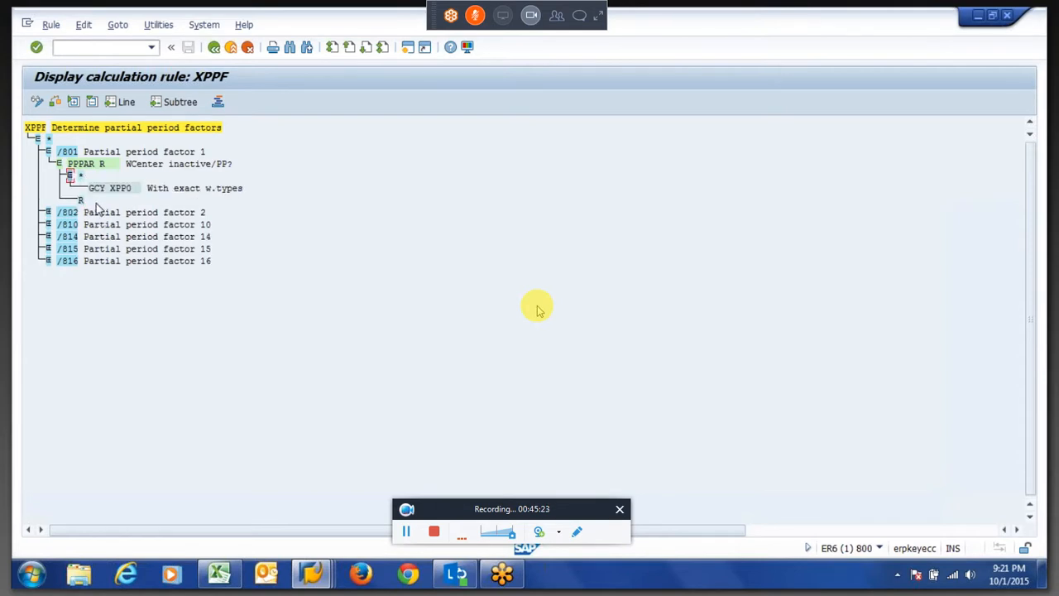
Copy the GCY XPP0 operation text from the /801 branch.
drag(88, 186, 137, 195)
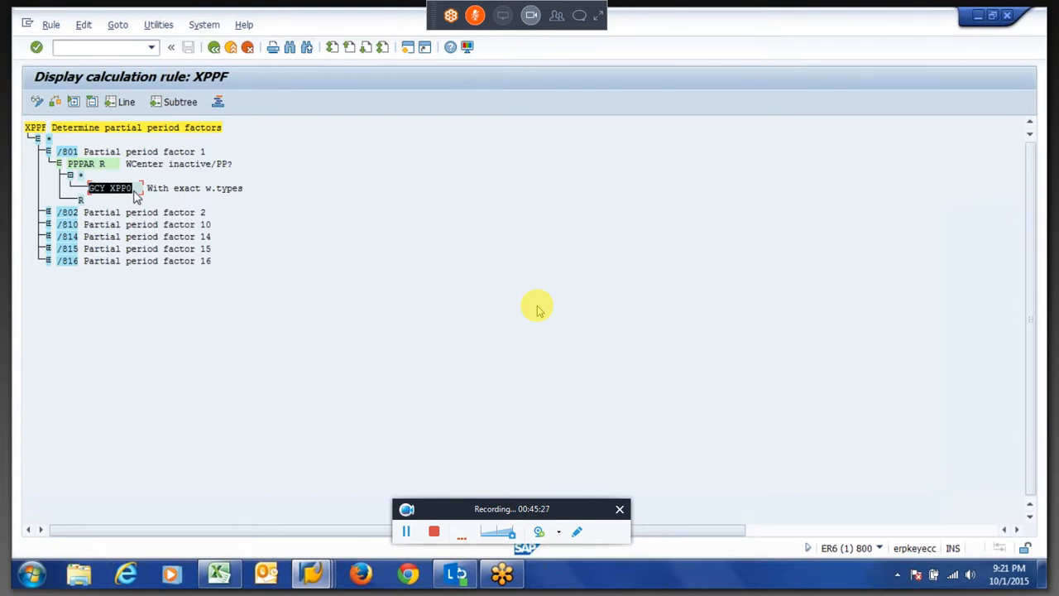
key(ctrl+c)
drag(97, 195, 135, 193)
key(ctrl+c)
key(ctrl+c)
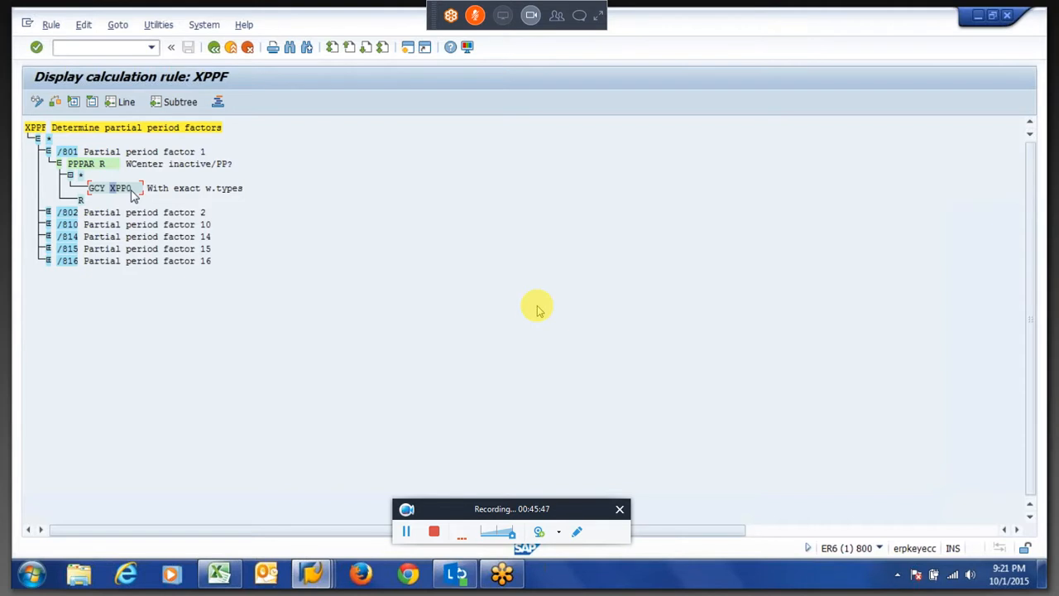
Open the documentation for operation PPPAR.
click(82, 166)
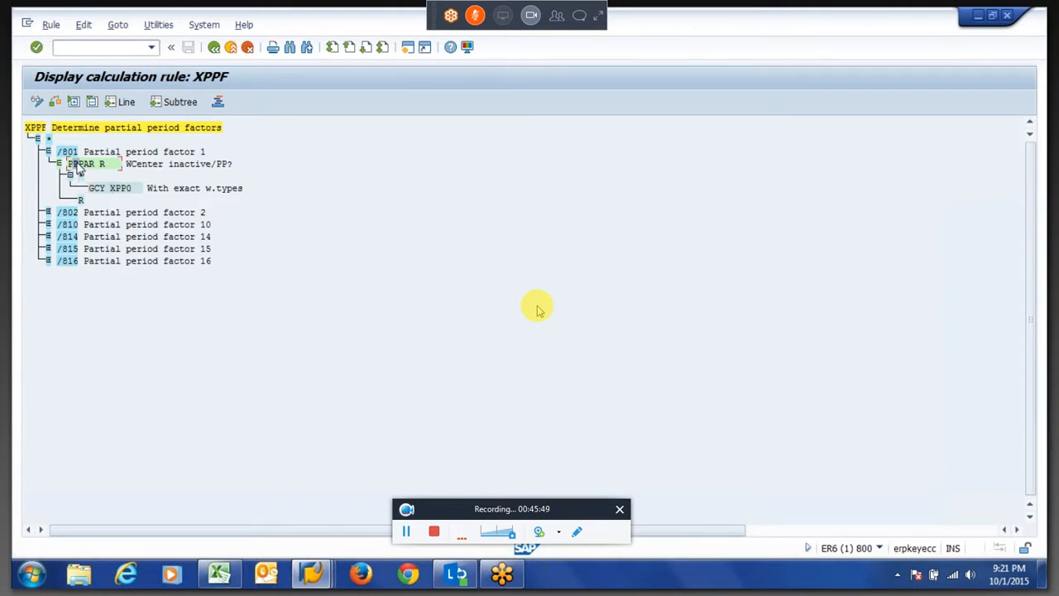
double_click(128, 174)
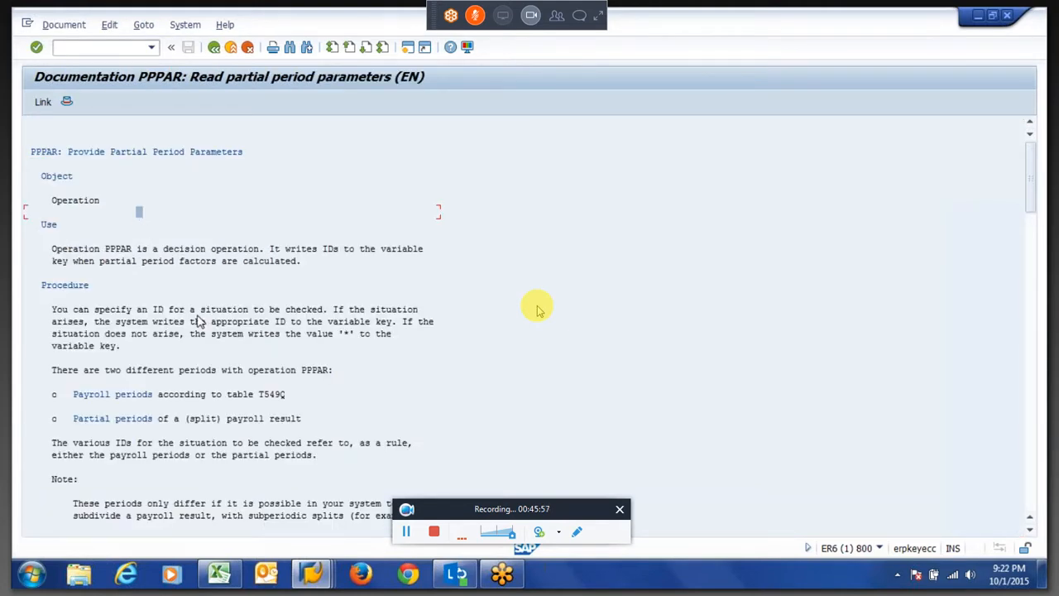
Read through the PPPAR documentation on the situation IDs it writes to the variable key.
key(Down)
key(Down)
key(Down)
key(Down)
key(Down)
key(Down)
key(Down)
key(Down)
key(Down)
key(Down)
key(Down)
key(Down)
key(Down)
key(Down)
key(Down)
key(Down)
key(Down)
key(Down)
key(Down)
key(Down)
key(Down)
key(Down)
key(Down)
key(Down)
key(Down)
key(Down)
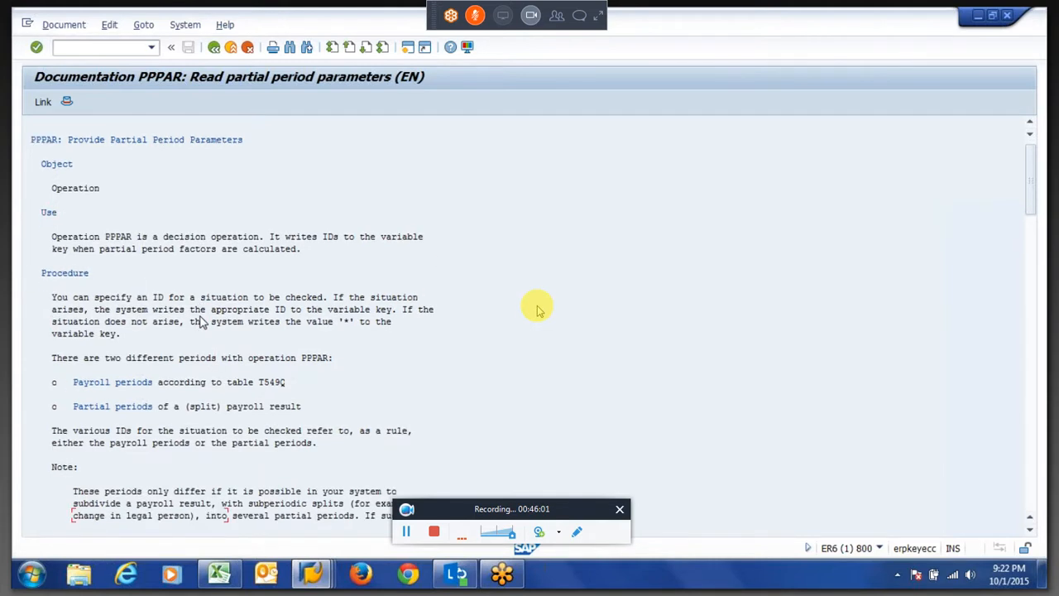
key(Down)
key(Down)
key(Down)
key(Down)
key(Down)
key(Down)
key(Down)
key(Down)
key(Down)
key(Down)
key(Down)
key(Down)
key(Down)
key(Down)
key(Down)
key(Down)
key(Down)
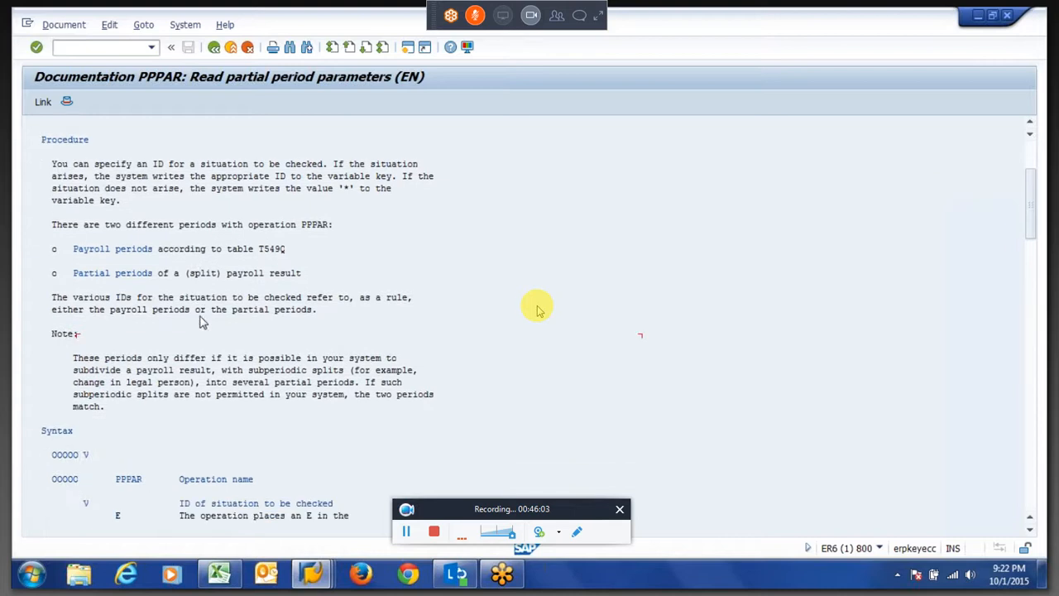
key(Down)
key(Down)
click(59, 357)
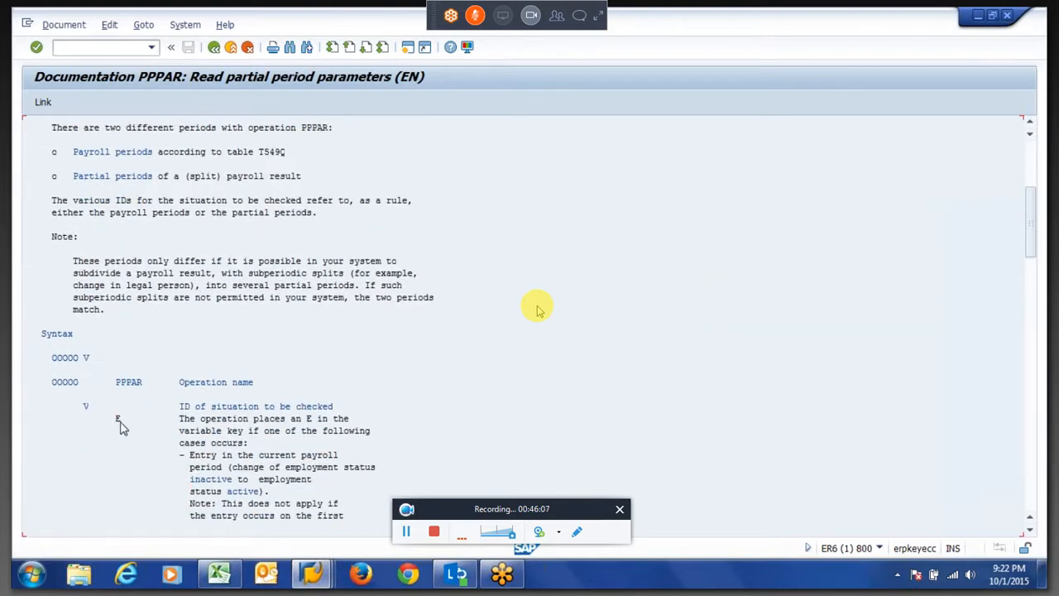
key(Page_Down)
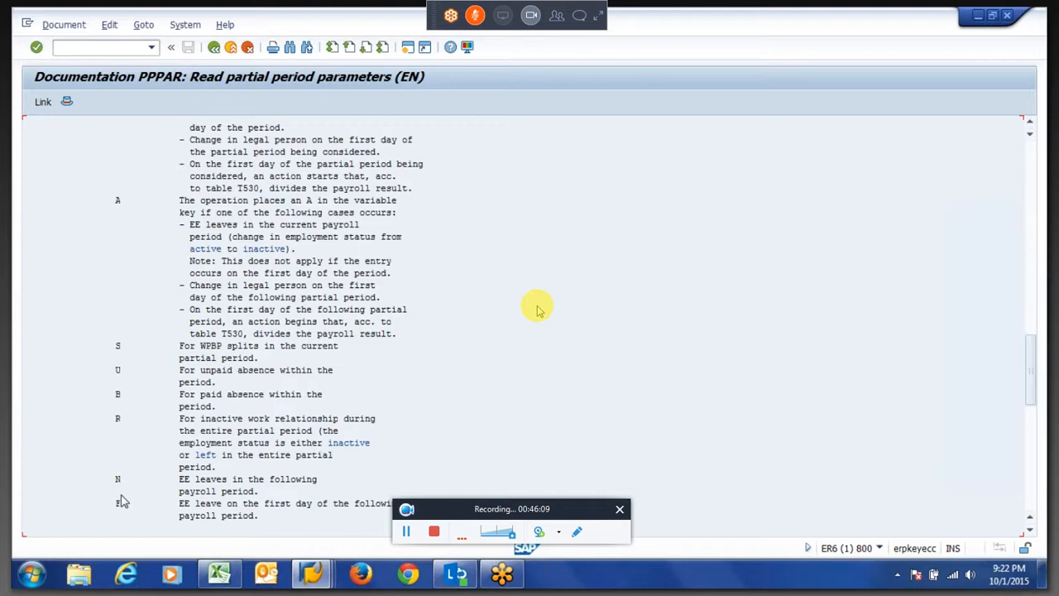
key(Page_Down)
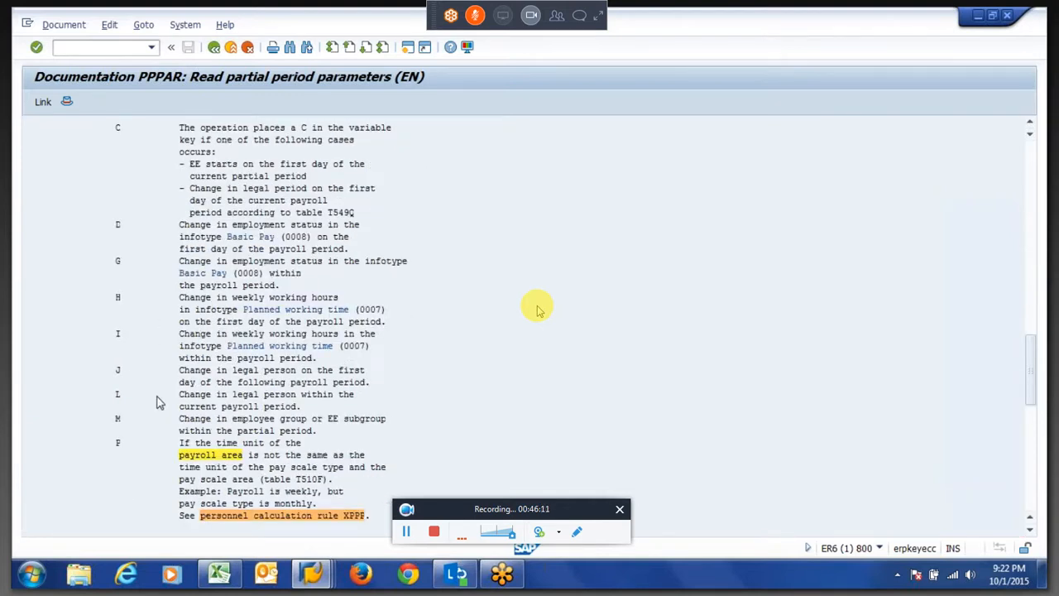
key(Page_Down)
key(Page_Up)
key(Page_Up)
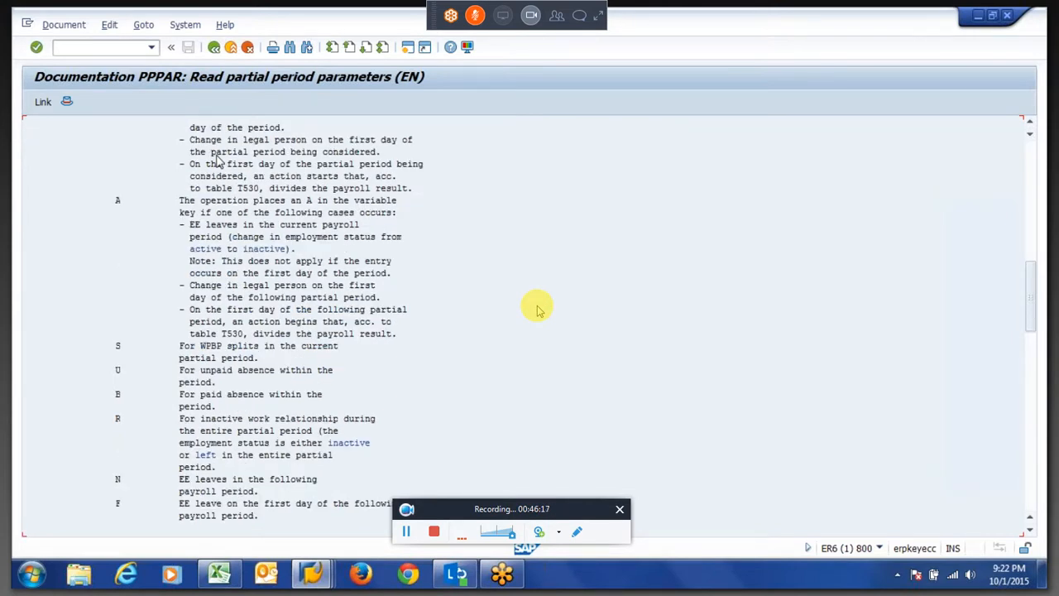
drag(118, 418, 253, 419)
drag(187, 420, 361, 432)
click(358, 434)
click(261, 431)
click(200, 444)
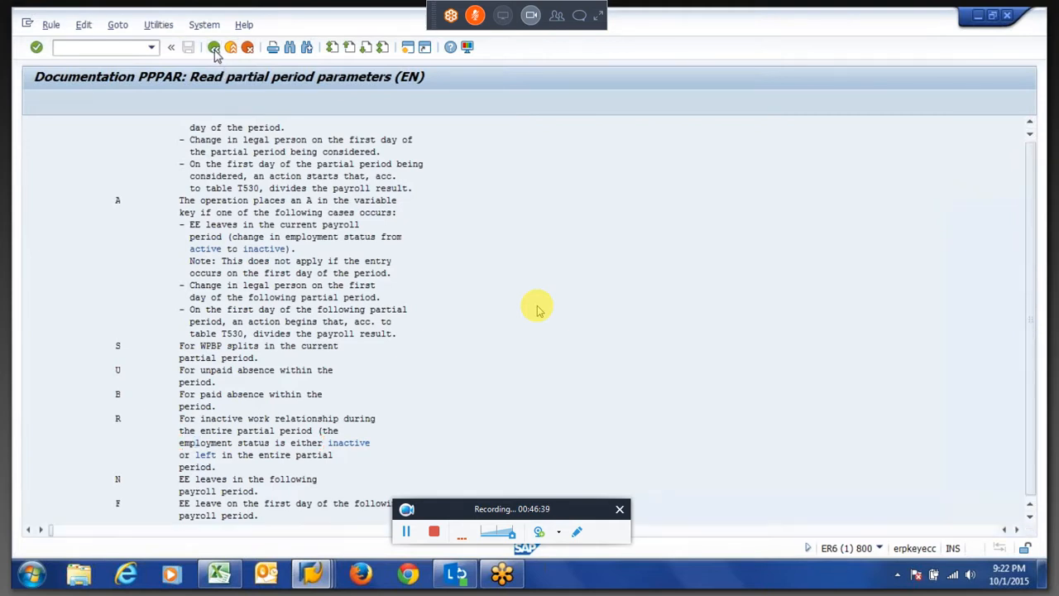
Return to rule XPPF and open subrule XPP0 from the GCY XPP0 operation in the /801 branch.
click(214, 48)
click(81, 201)
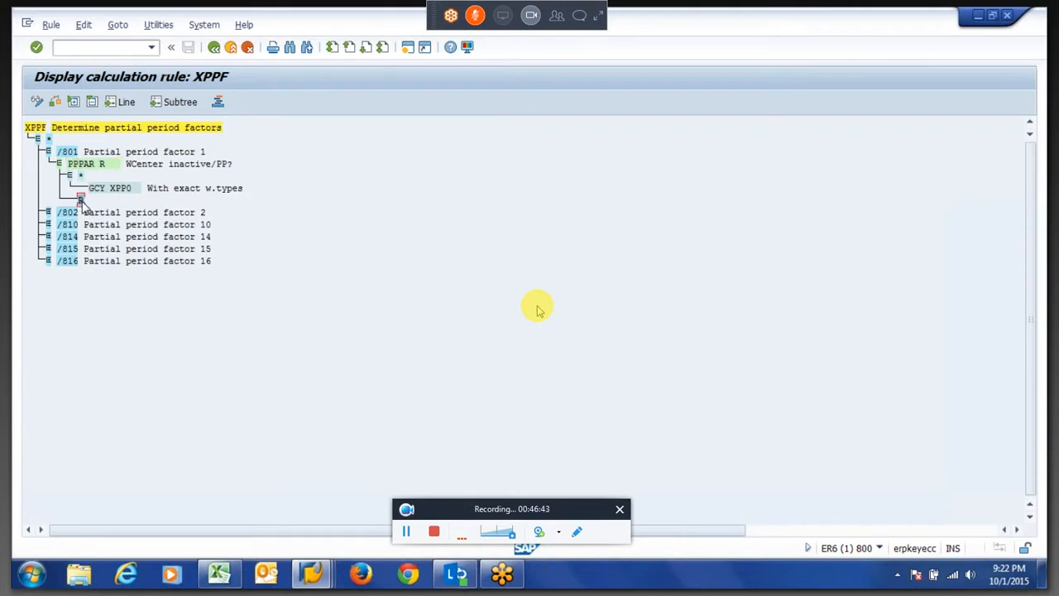
click(66, 153)
click(129, 192)
double_click(126, 192)
Expand the /801 branch of XPP0 through PPPAR U, S, E and A down to the GCY XPPP and XPP1 calls.
click(80, 164)
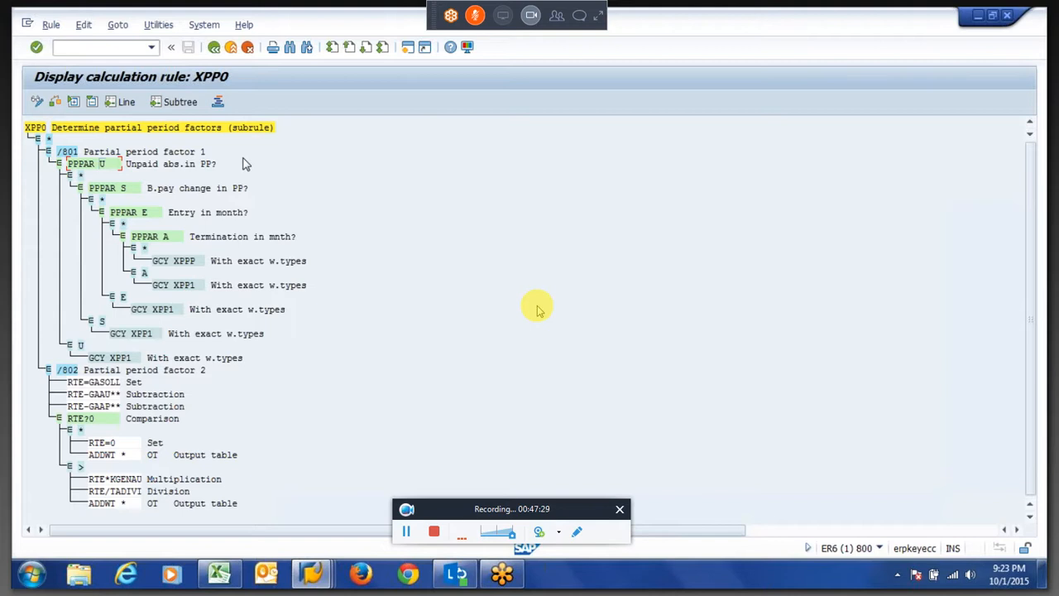
click(70, 177)
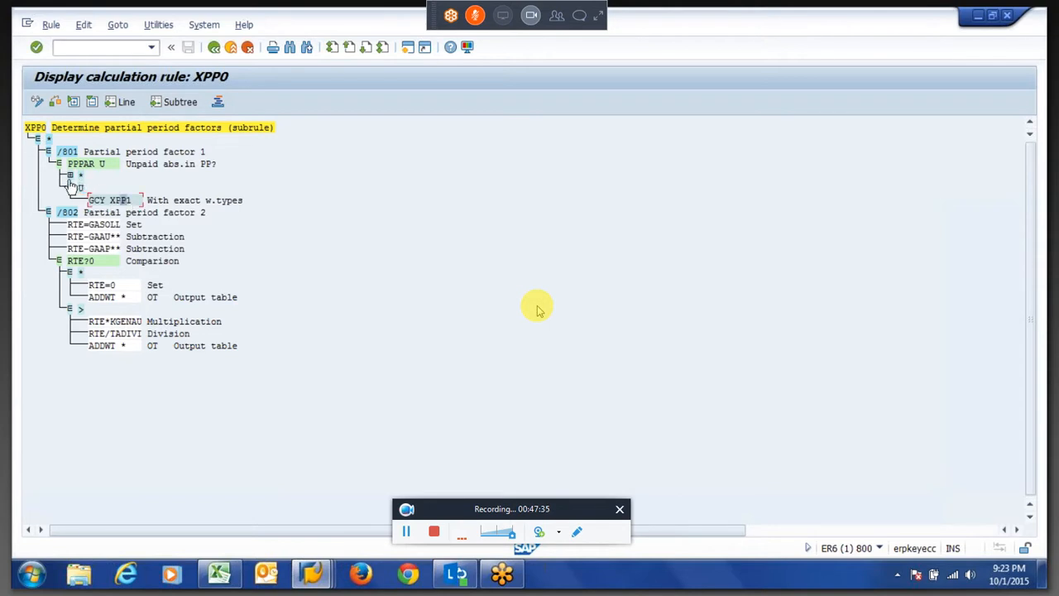
click(70, 177)
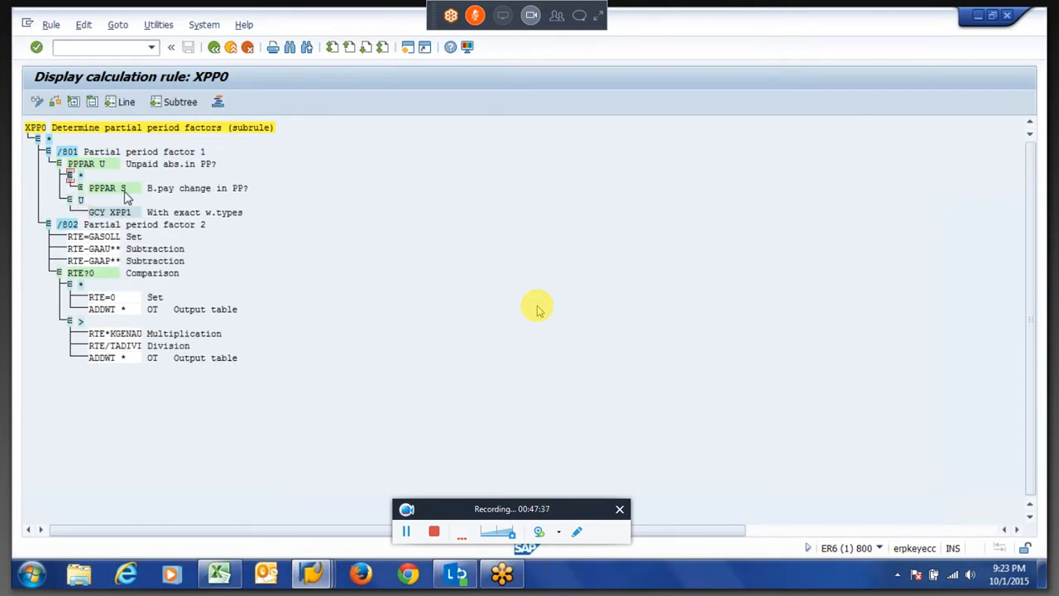
click(80, 189)
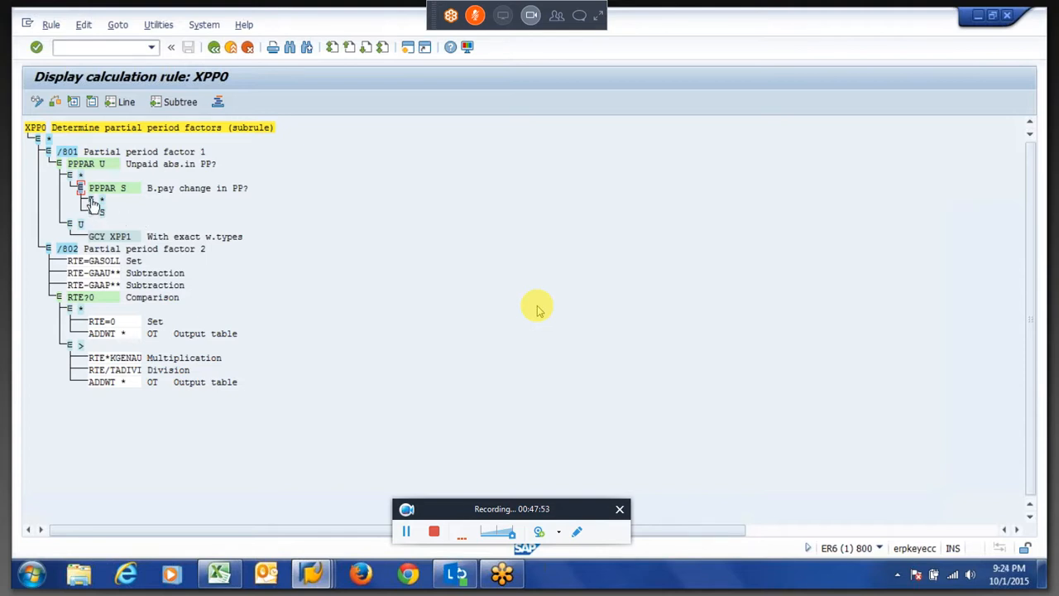
click(107, 128)
click(91, 199)
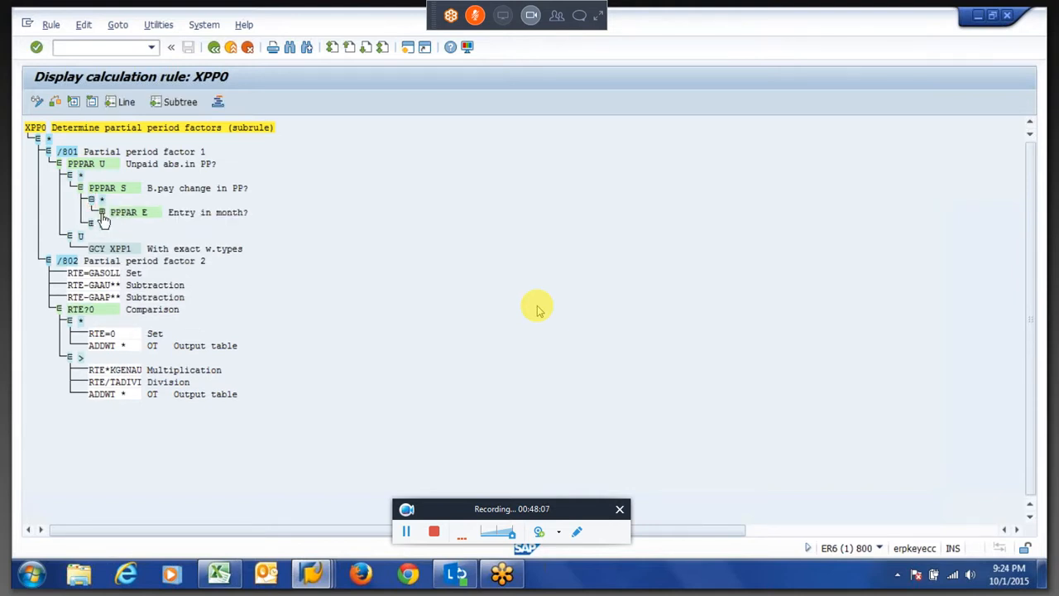
click(102, 213)
drag(109, 212, 232, 217)
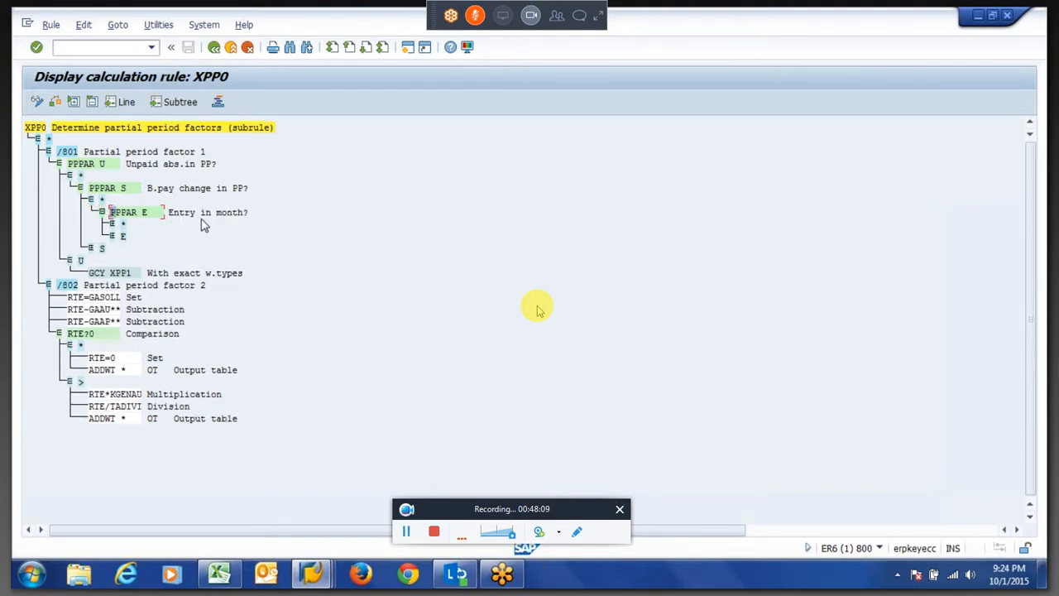
click(112, 237)
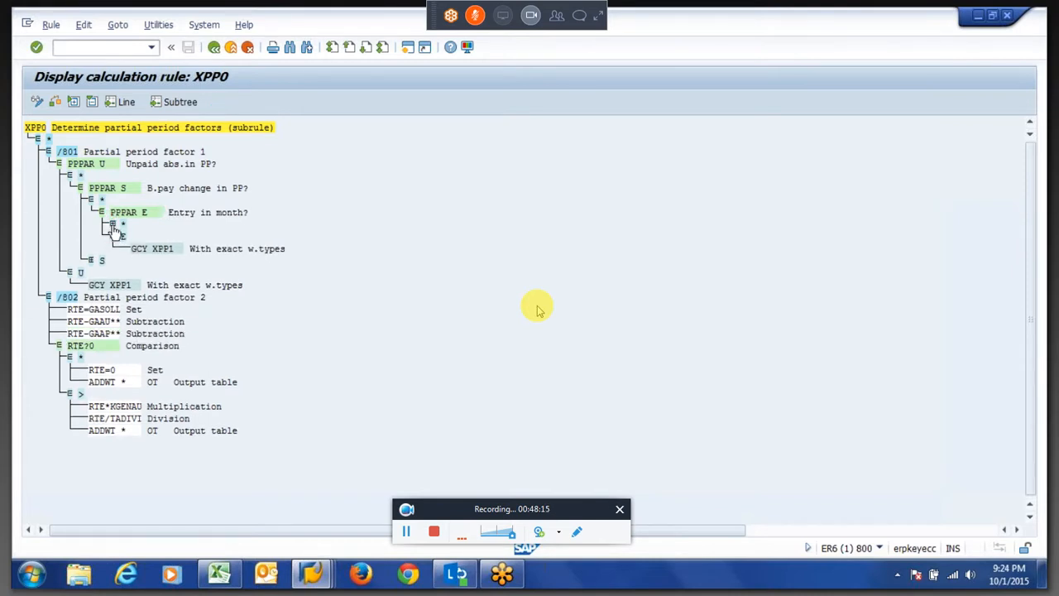
click(112, 225)
click(123, 236)
click(183, 239)
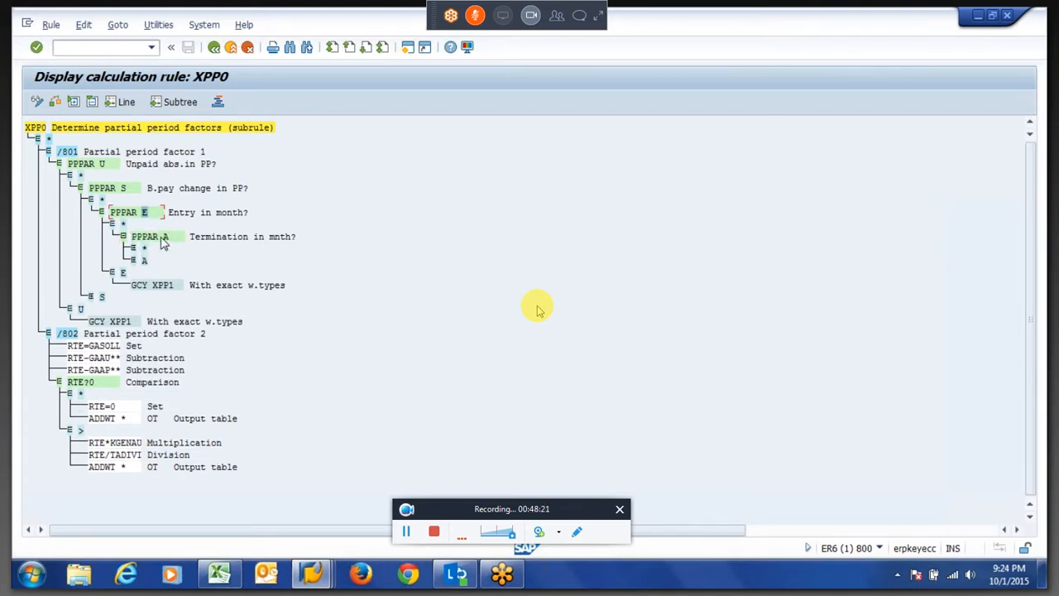
click(133, 248)
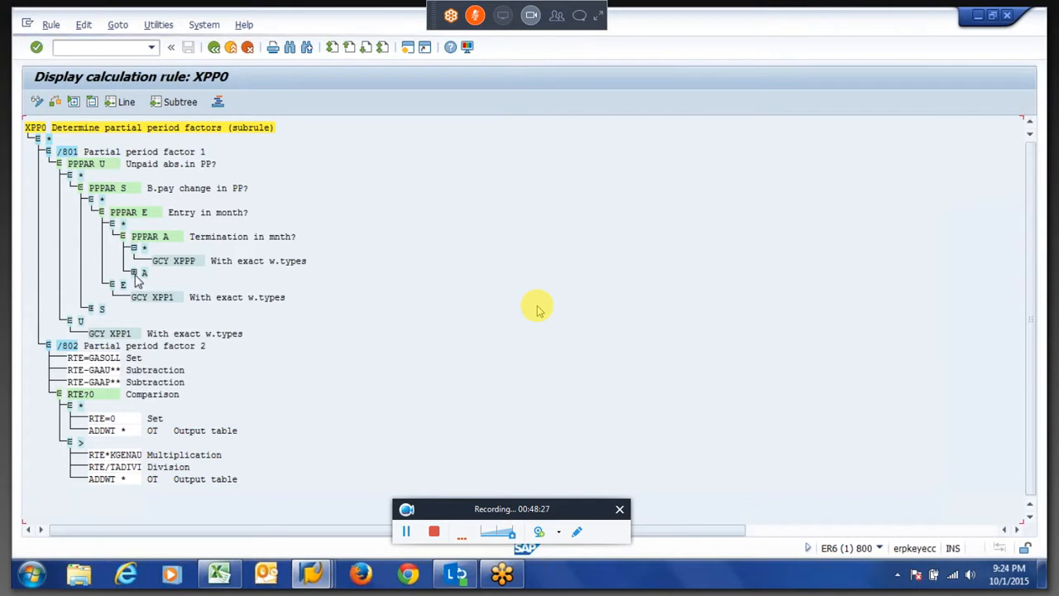
click(134, 273)
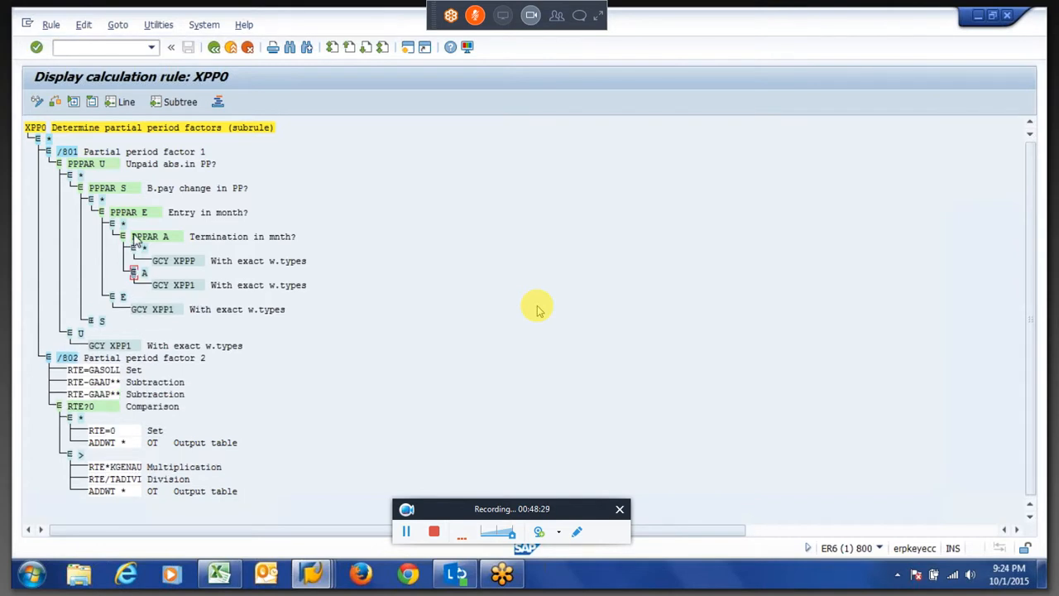
Open subrule XPPP from the GCY XPPP operation under the PPPAR A branch.
drag(132, 237, 163, 239)
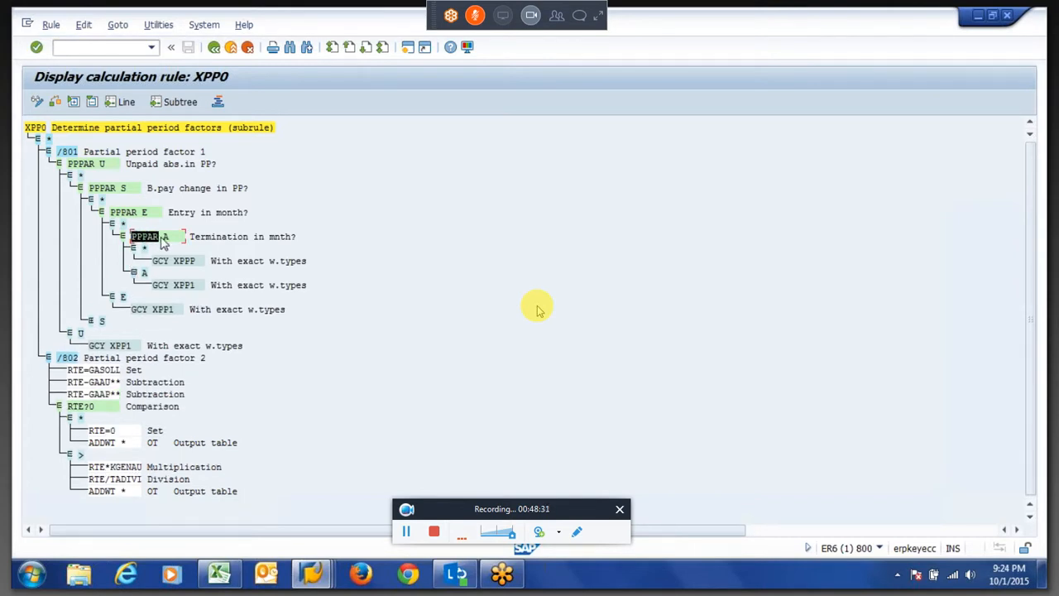
click(163, 240)
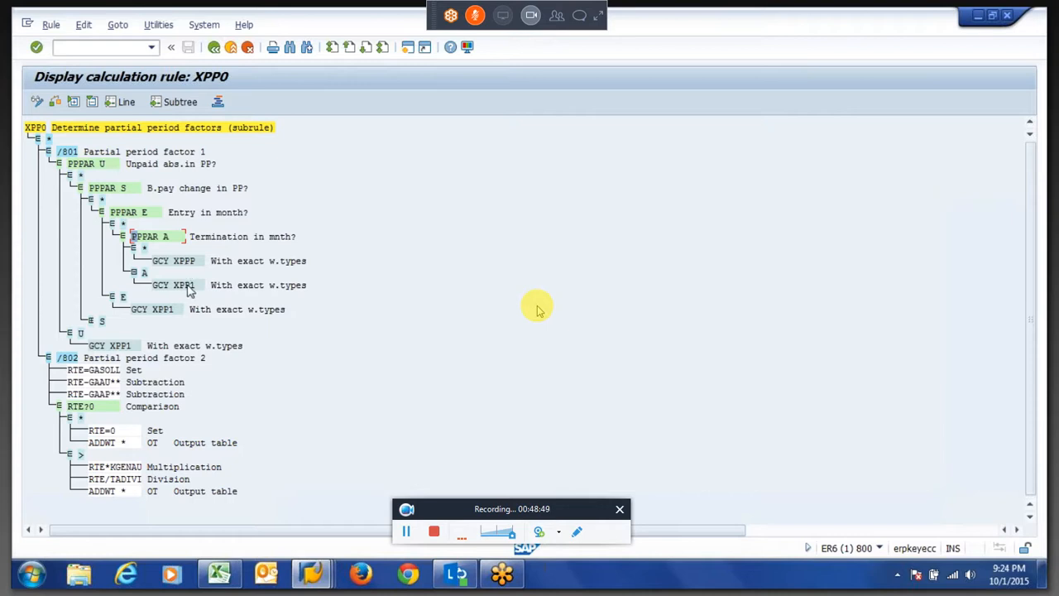
drag(174, 287, 199, 287)
drag(155, 262, 176, 262)
double_click(188, 263)
drag(88, 165, 141, 169)
click(167, 166)
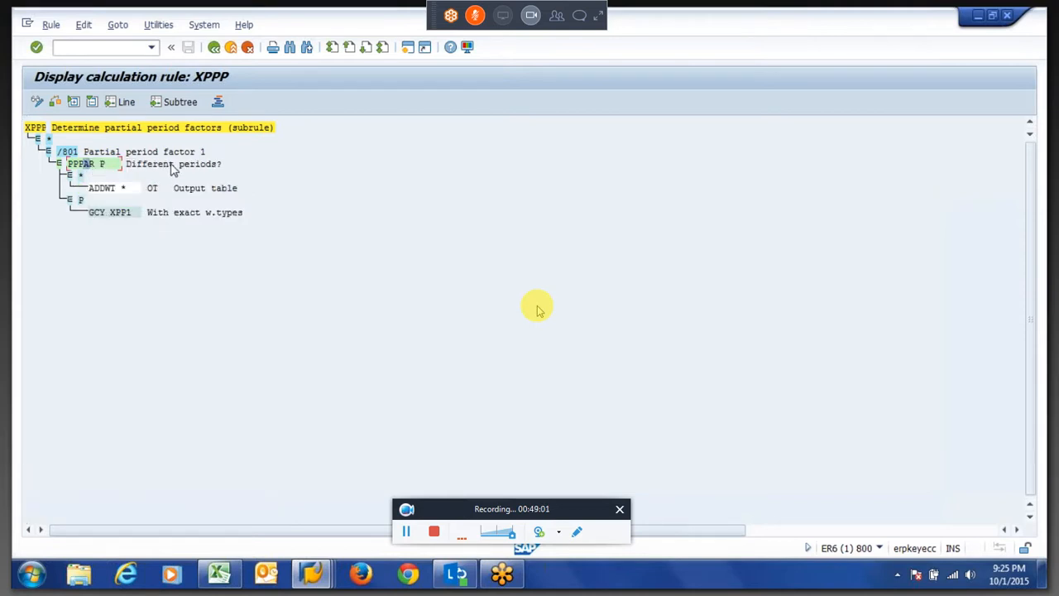
Open subrule XPP1 from its GCY XPP1 call and copy its /801 RTE and ADDWT operation lines.
drag(110, 214, 141, 215)
double_click(120, 213)
drag(67, 161, 128, 213)
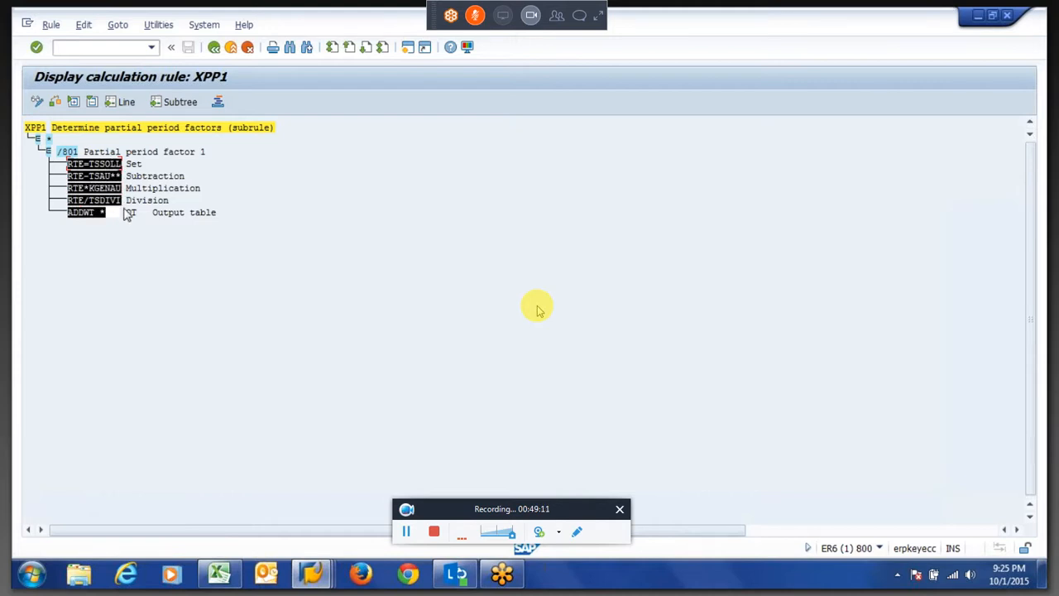
key(ctrl+c)
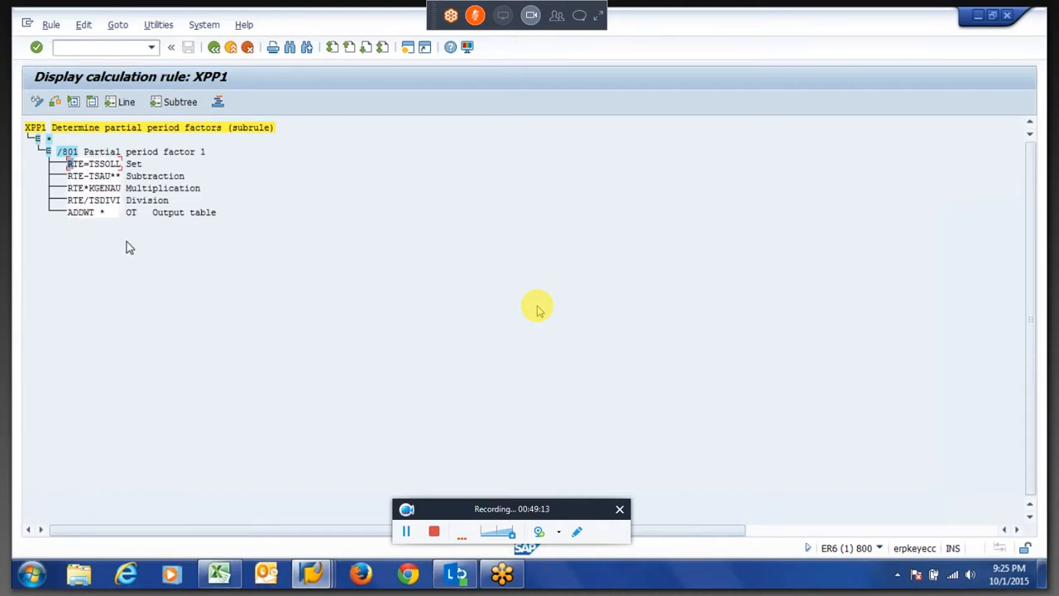
Open the documentation for the RTE operation used in the XPP1 /801 lines.
click(100, 165)
drag(103, 167, 124, 203)
click(97, 165)
key(F3)
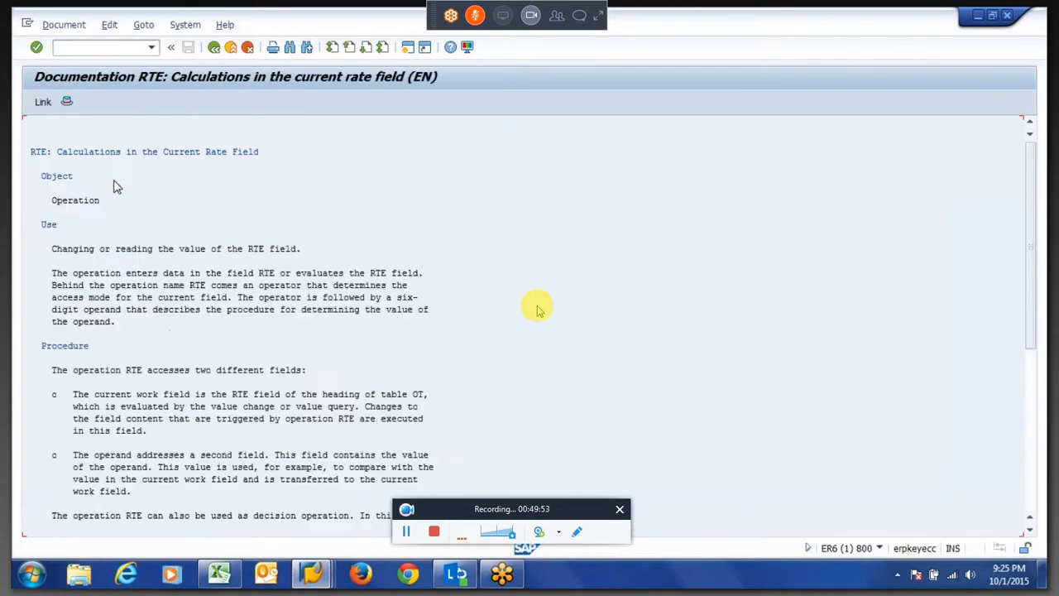
Follow the RTE documentation to the operands page and its 2nd variant on table fields.
scroll(537, 310, down, 1)
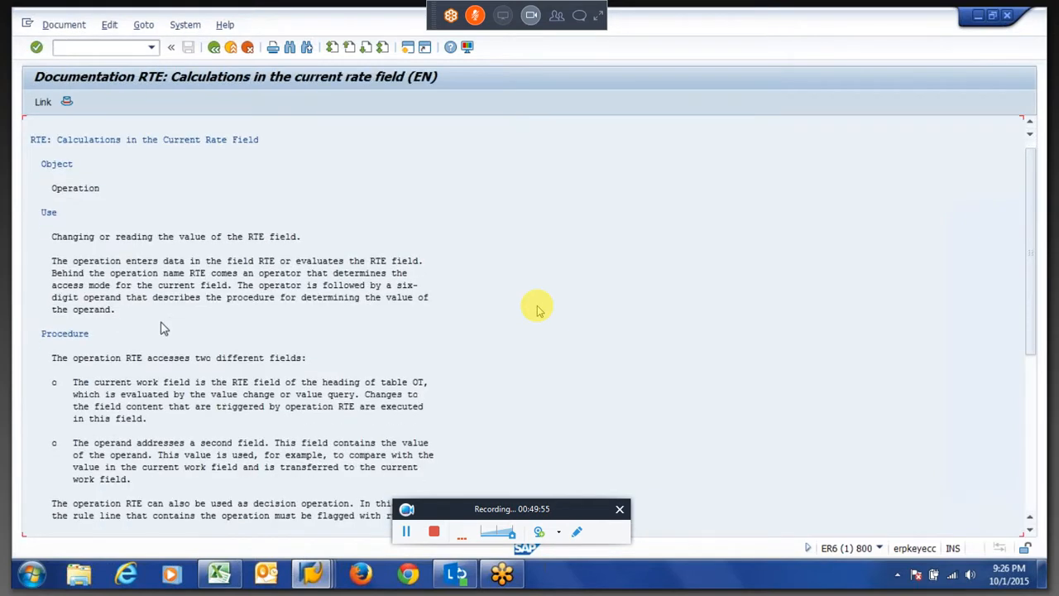
scroll(537, 309, down, 4)
scroll(163, 328, down, 10)
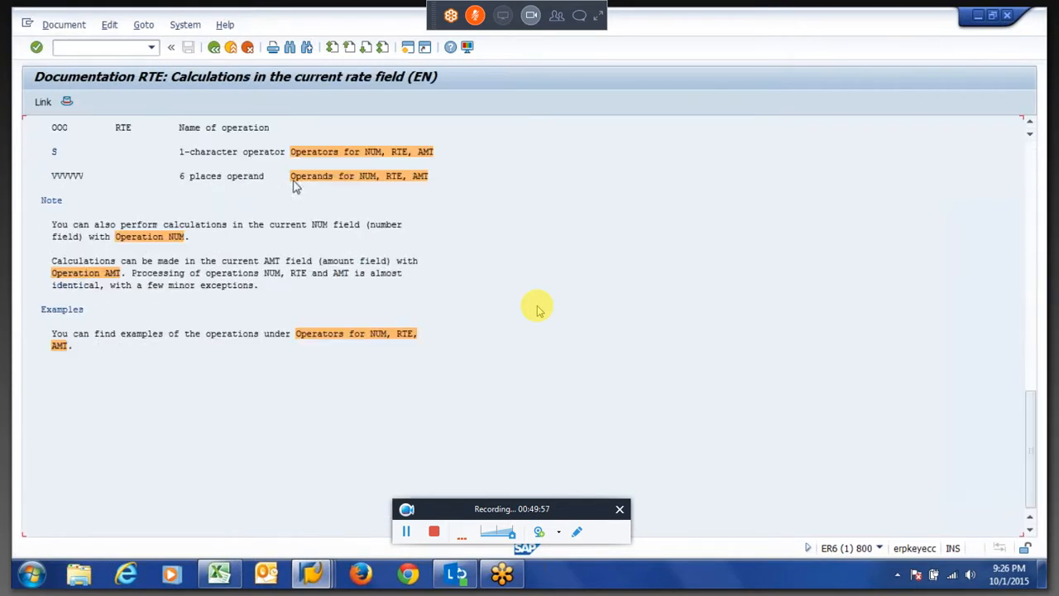
click(310, 178)
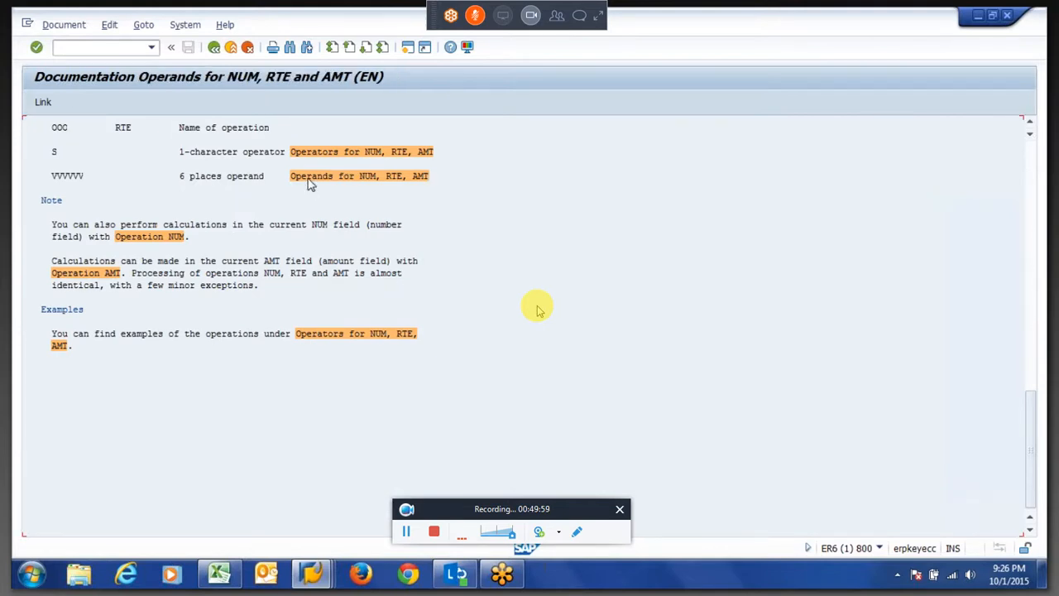
scroll(189, 314, down, 5)
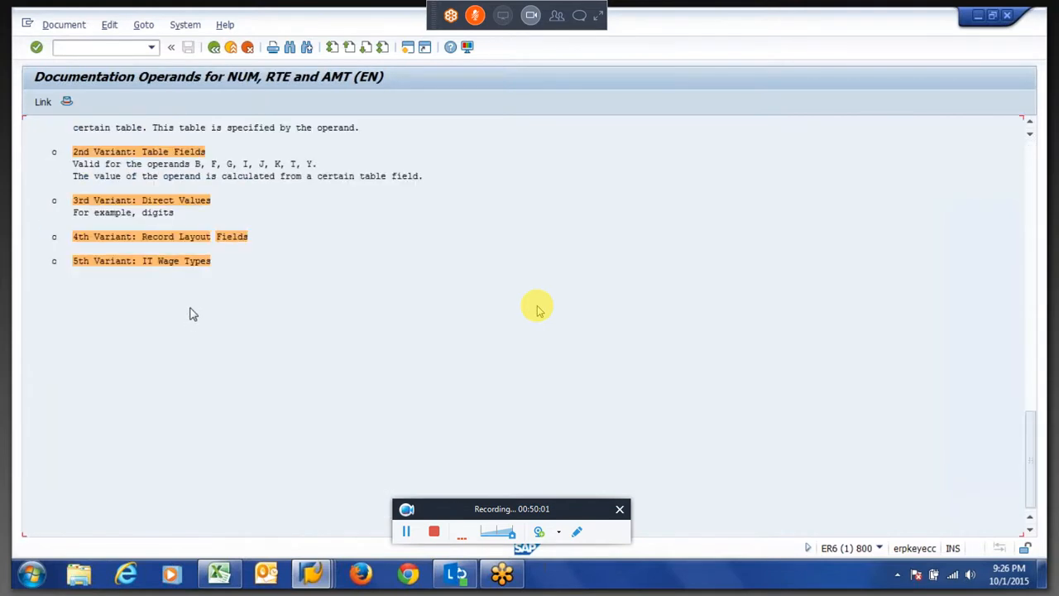
click(144, 158)
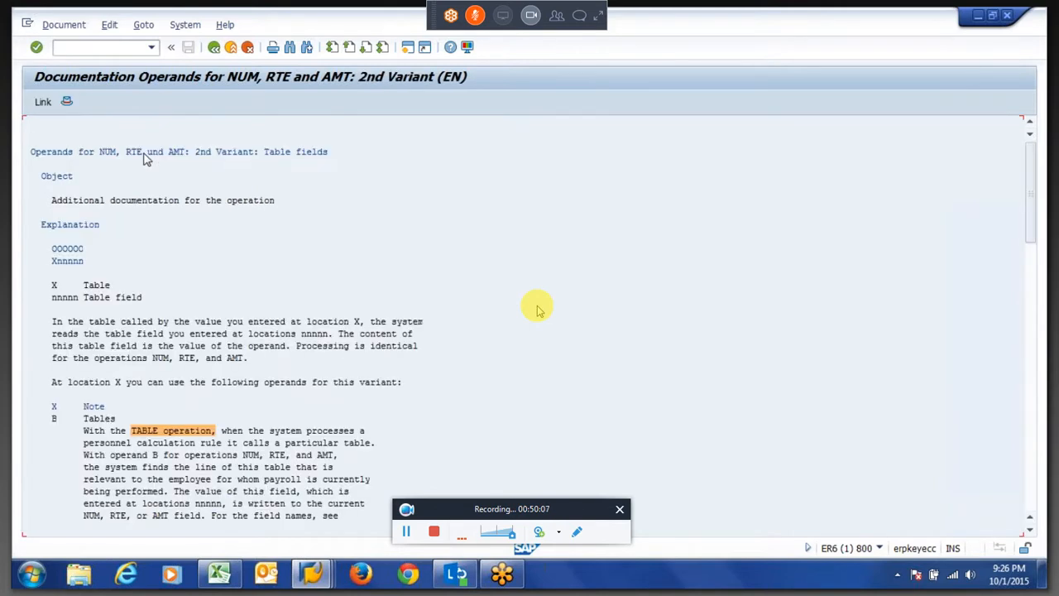
Open the partial period parameter documentation for operand prefix T and highlight the KSOLL entry.
scroll(536, 309, down, 10)
scroll(536, 308, down, 5)
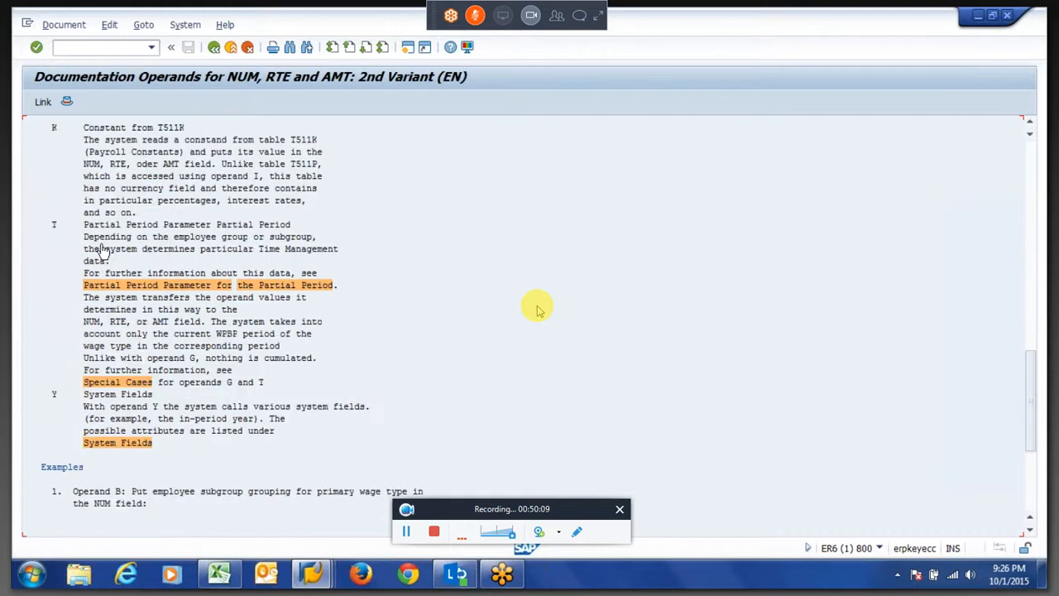
click(97, 284)
drag(74, 274, 107, 297)
click(107, 302)
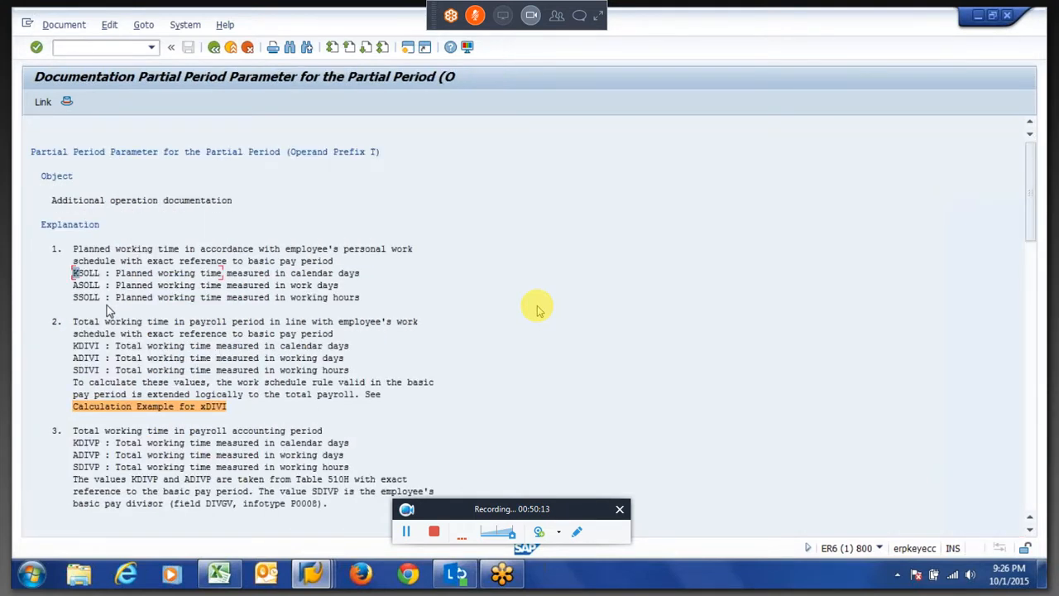
drag(73, 274, 130, 281)
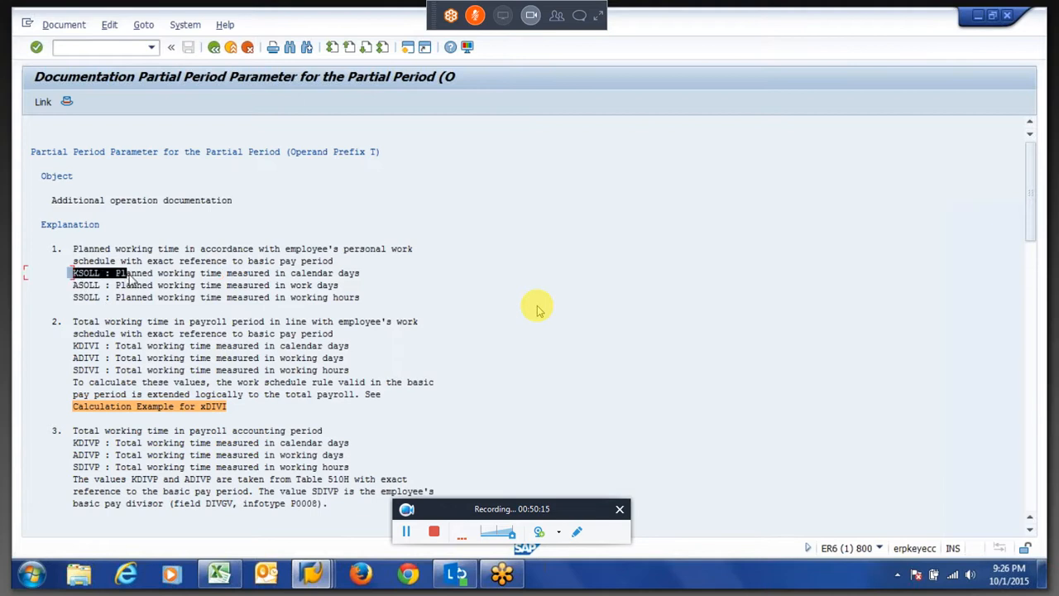
click(130, 276)
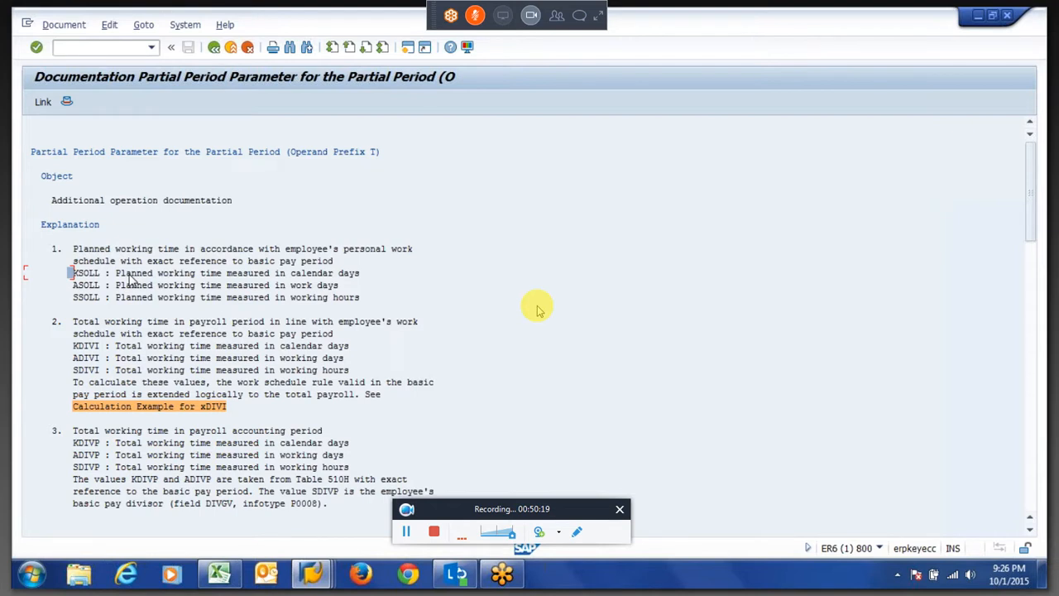
drag(111, 275, 179, 277)
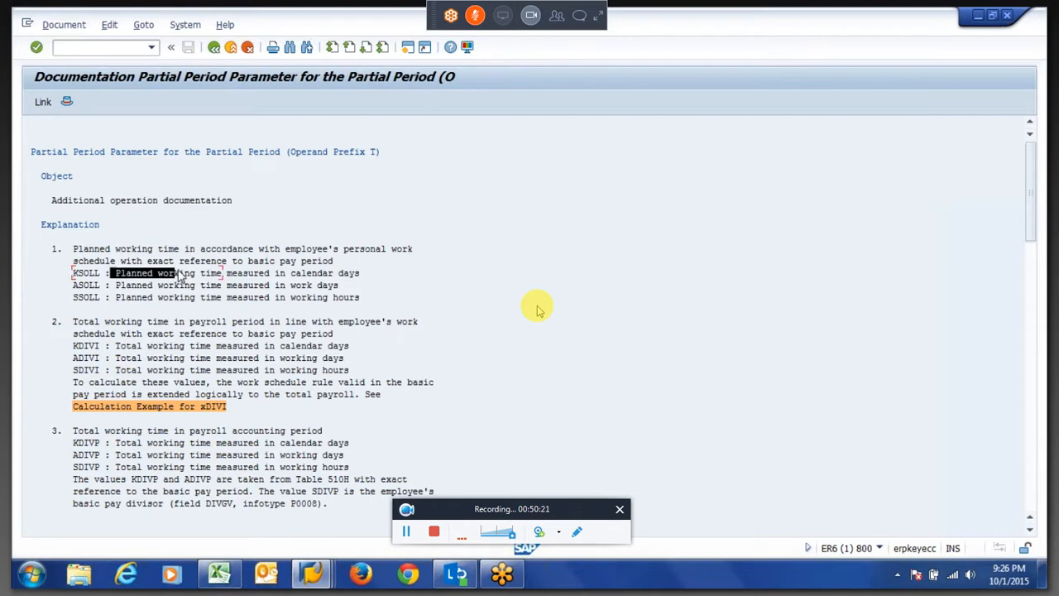
Highlight the ASOLL and SSOLL planned working time entries beneath KSOLL in the partial period parameter documentation.
click(180, 277)
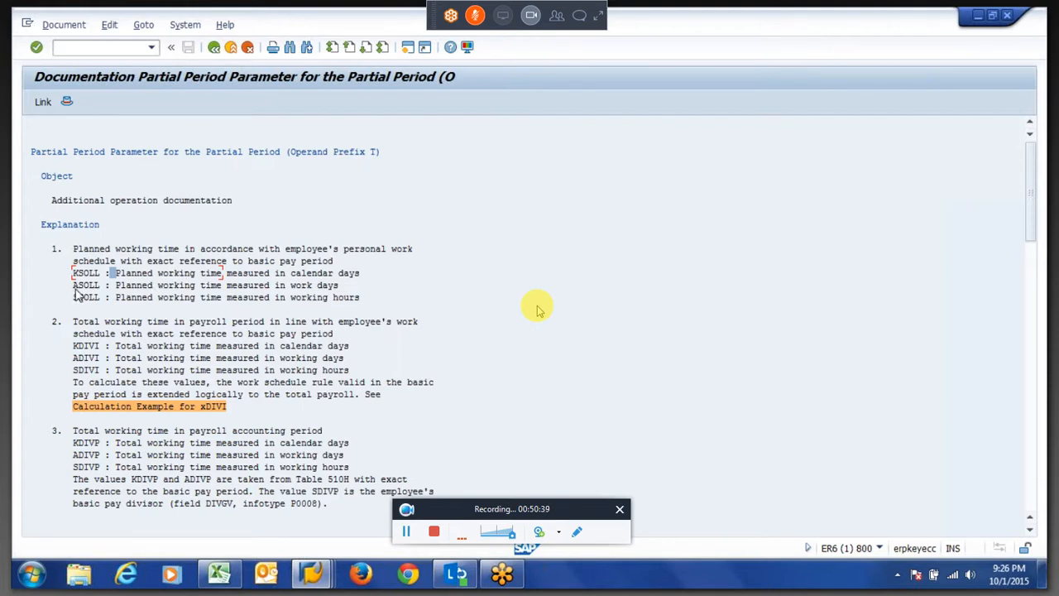
drag(74, 286, 103, 291)
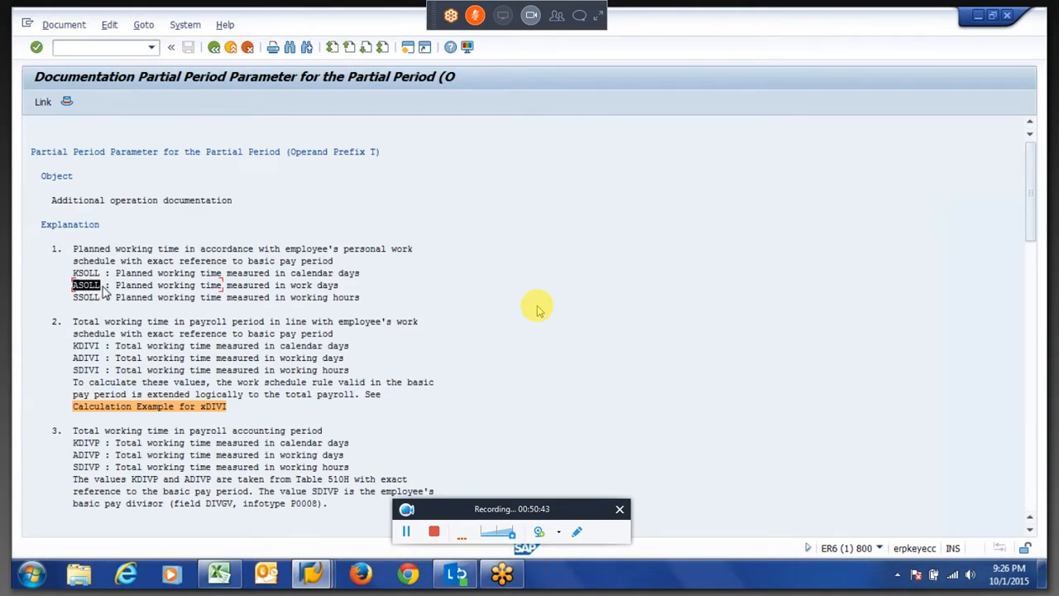
click(105, 291)
drag(73, 271, 106, 296)
Navigate back through the operand and RTE documentation pages to calculation rule XPP1.
click(213, 48)
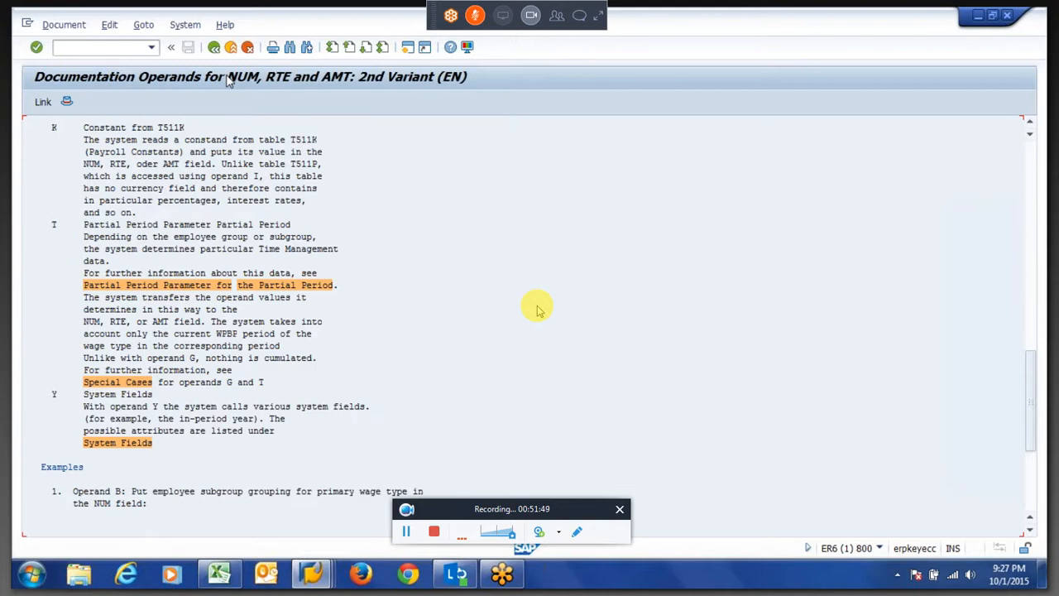
click(213, 48)
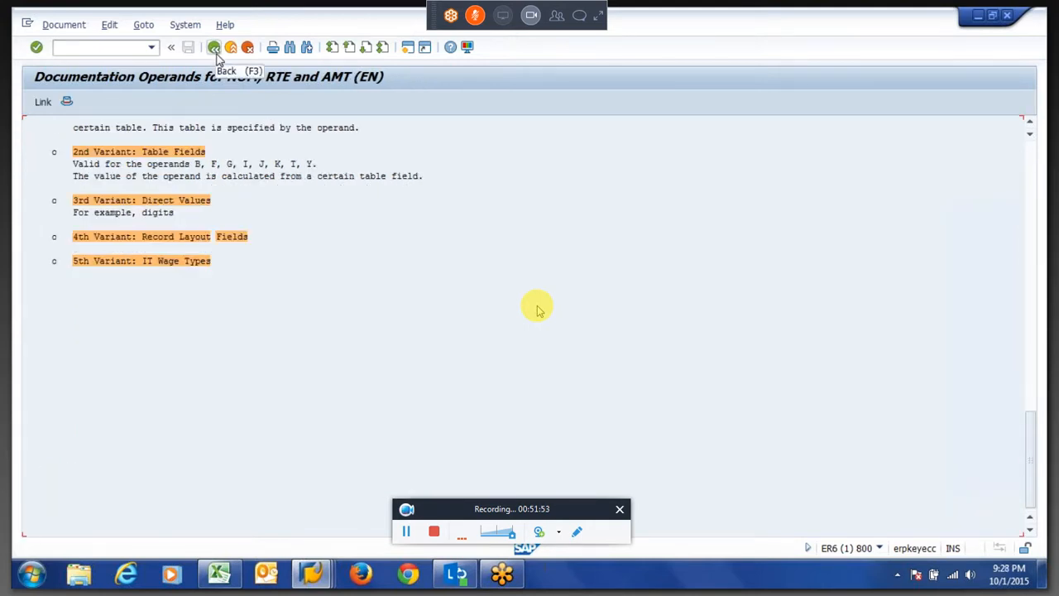
click(215, 52)
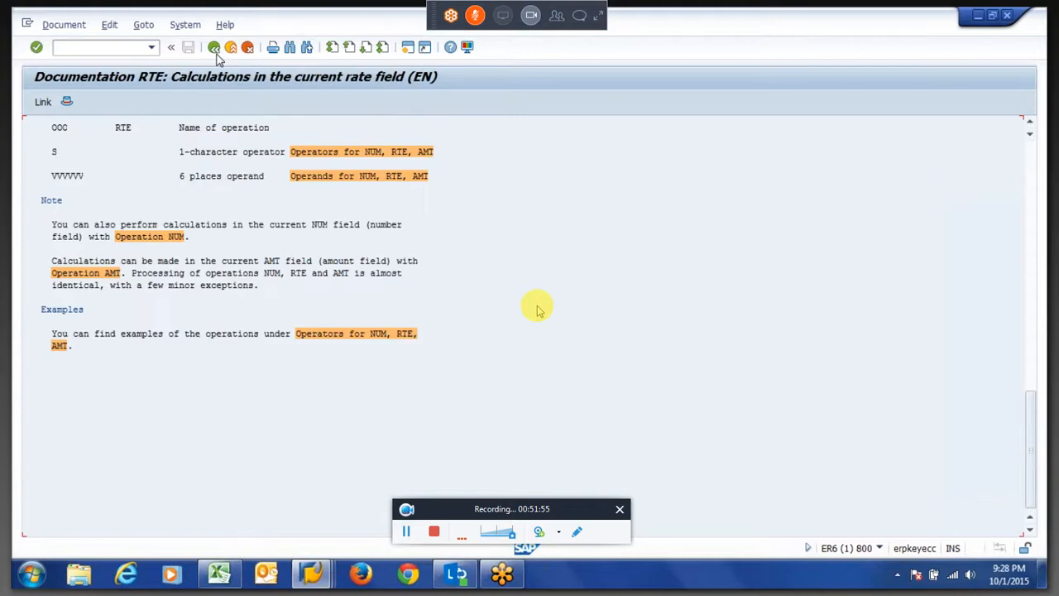
click(215, 52)
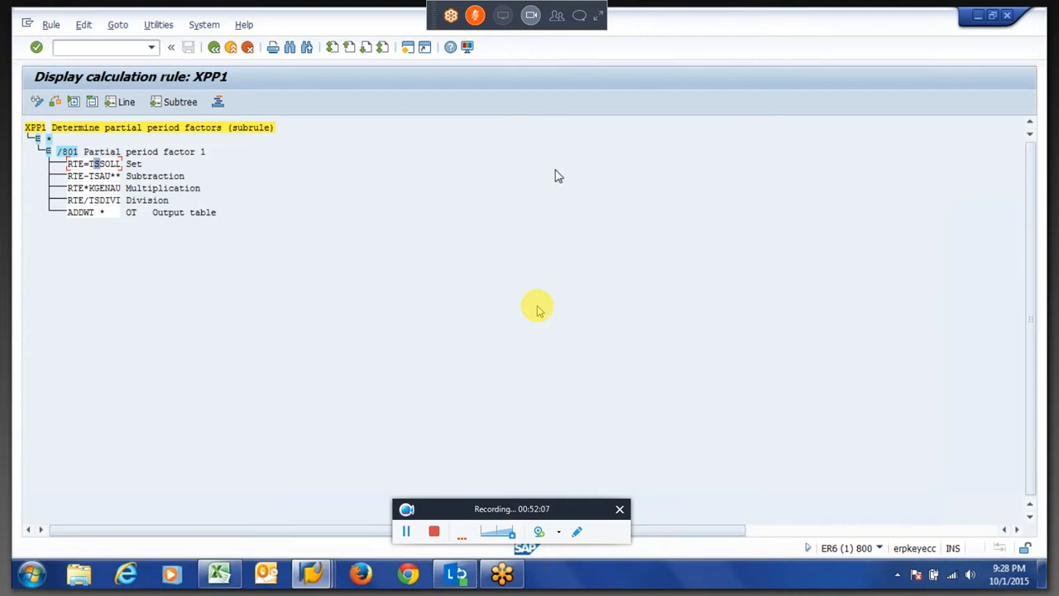
Switch to GoToMeeting and send the chat message "no questions sir." to everyone, then close the panel.
click(598, 24)
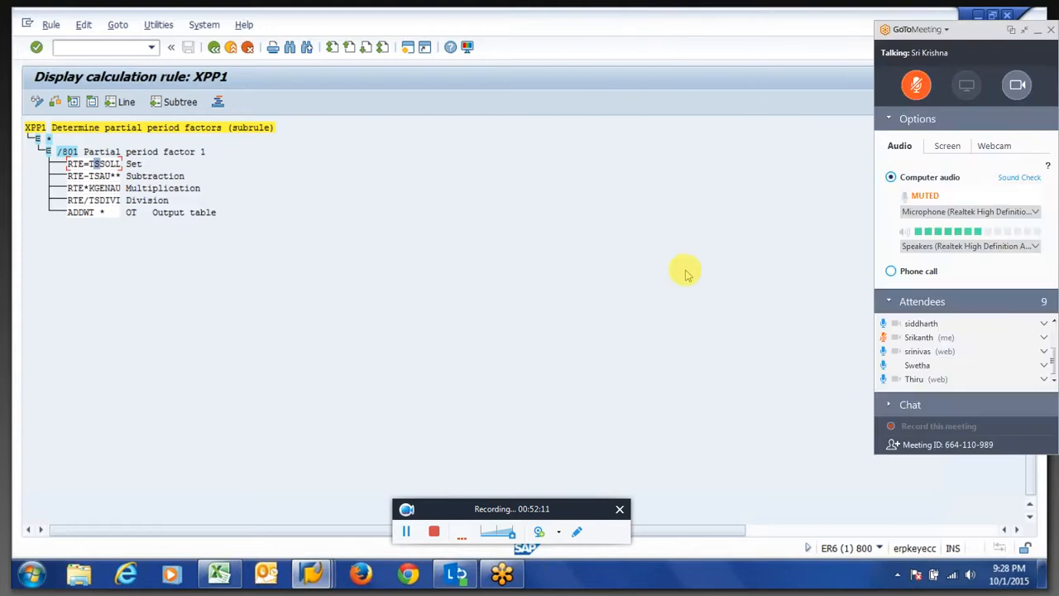
click(891, 411)
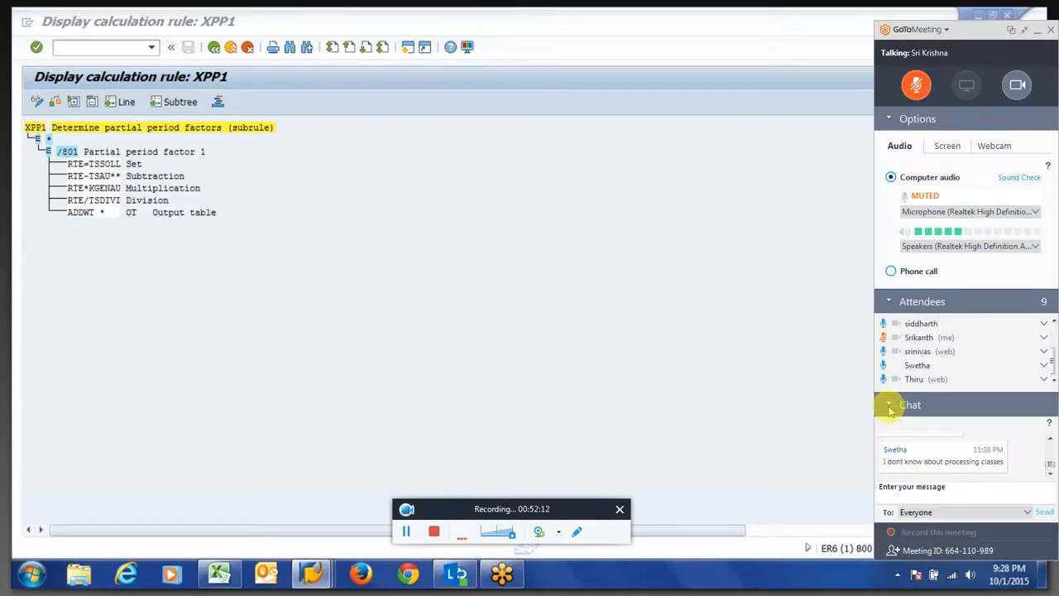
click(922, 492)
text(no q)
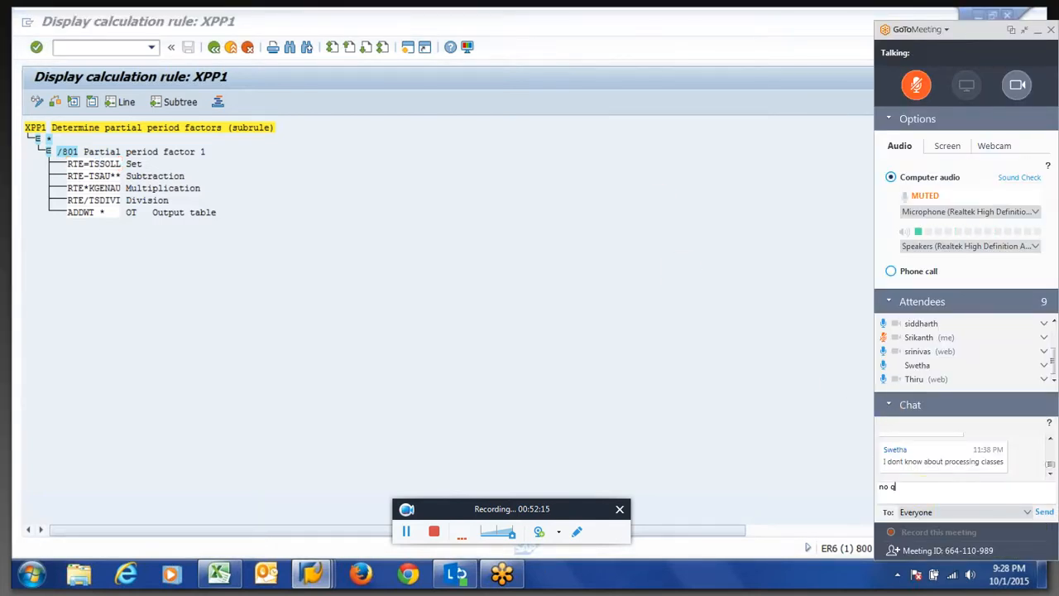
text(uestions sir.)
key(Return)
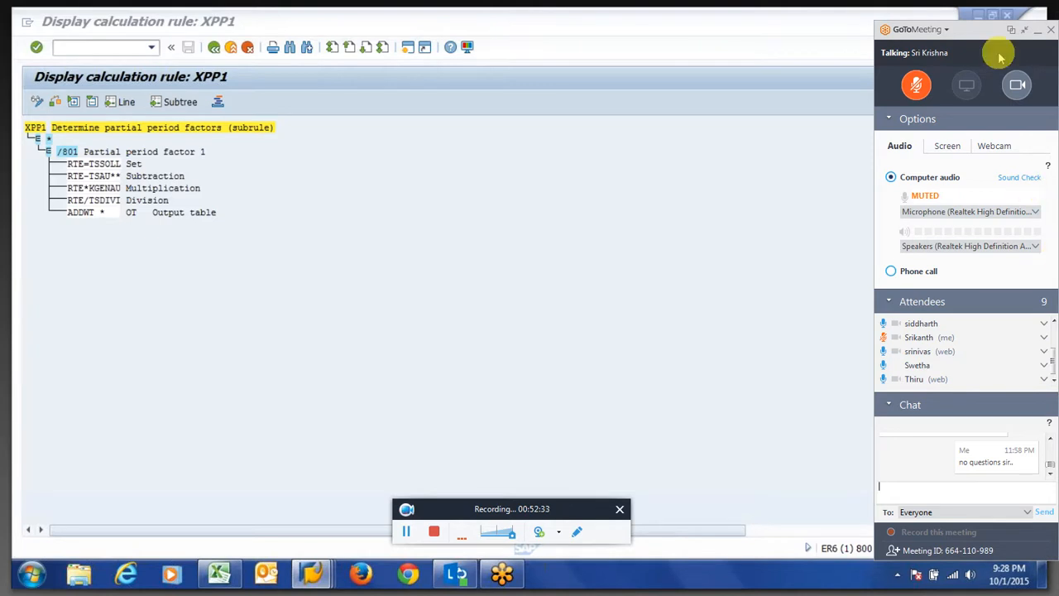
click(1026, 32)
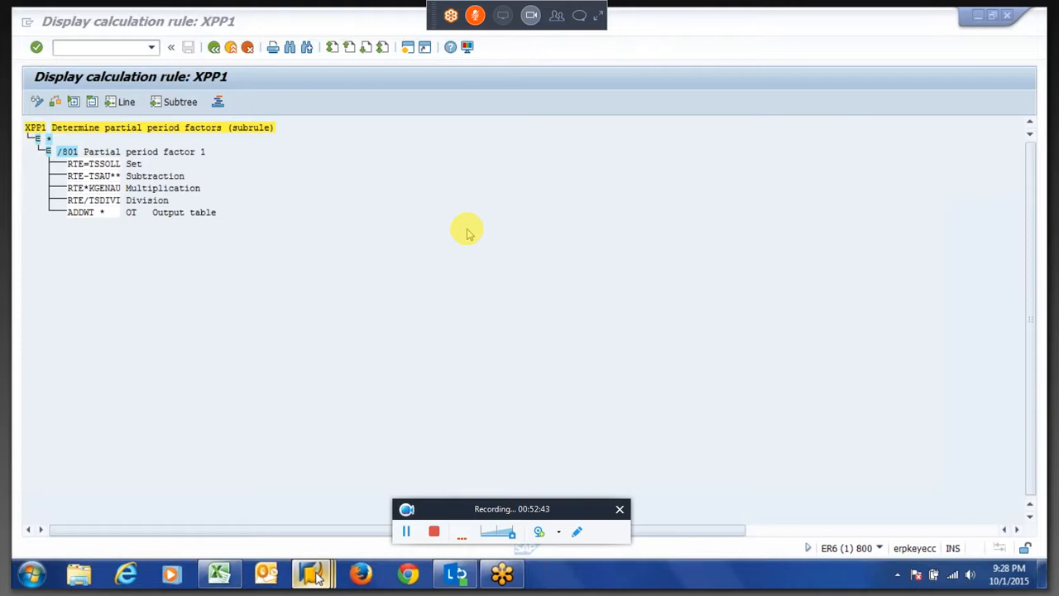
Return to the Payroll Driver, India selection screen and execute the payroll simulation for personnel number 101, period 1 2015.
mouse_move(316, 577)
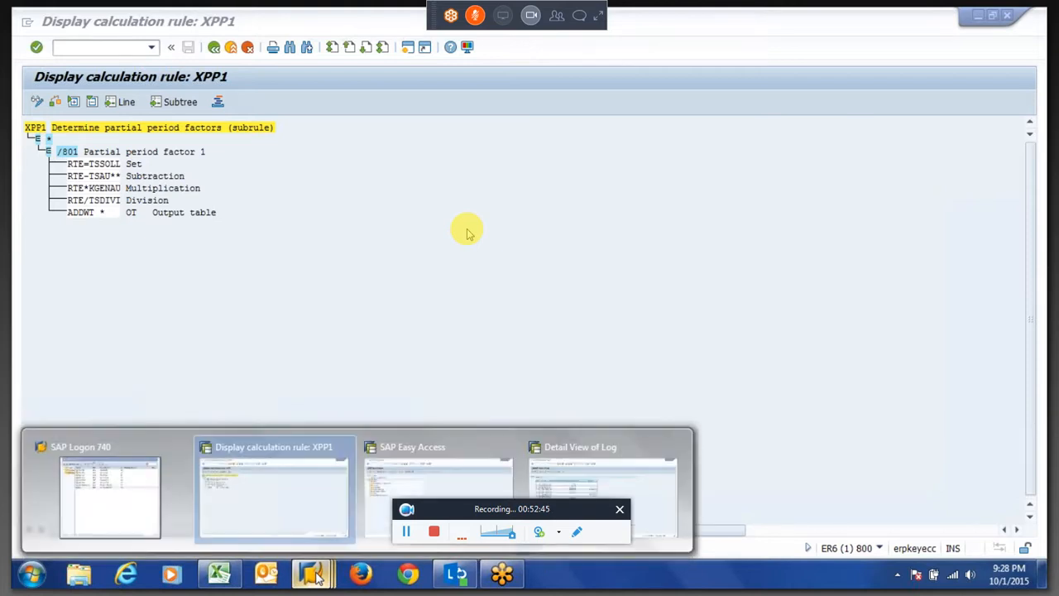
mouse_move(388, 493)
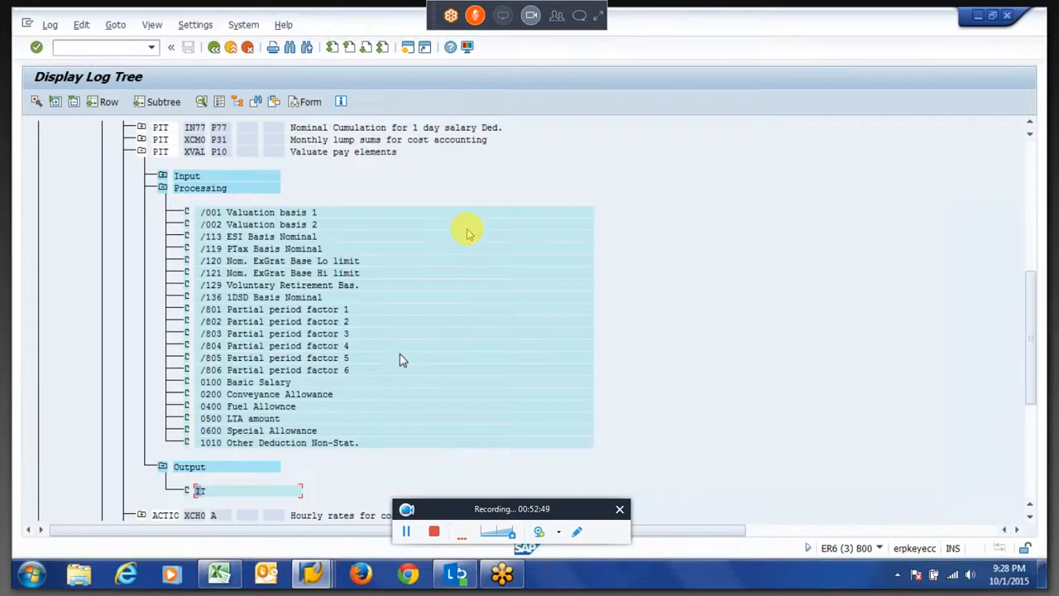
key(F3)
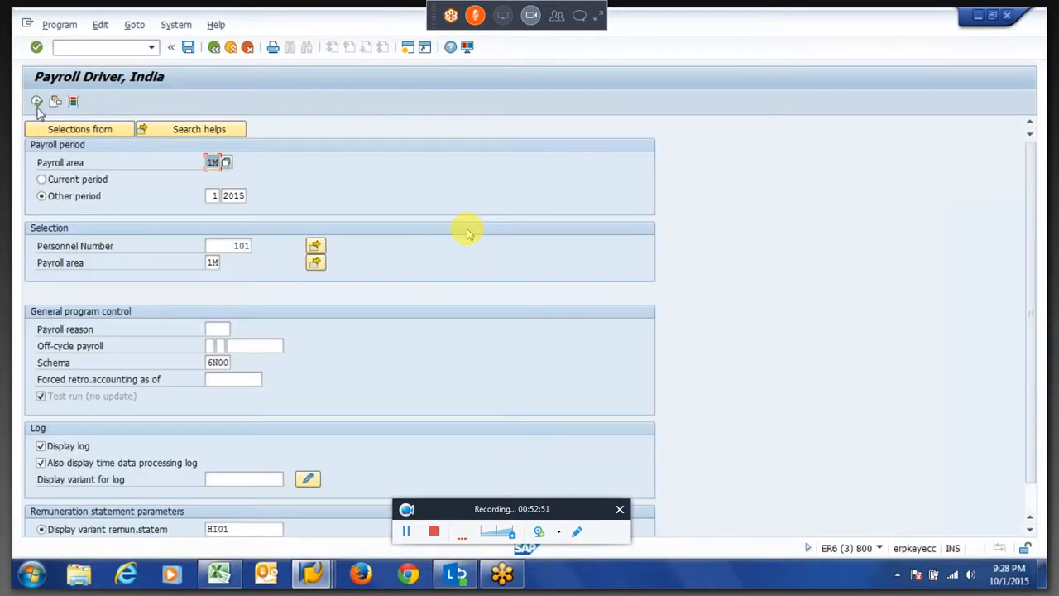
click(37, 105)
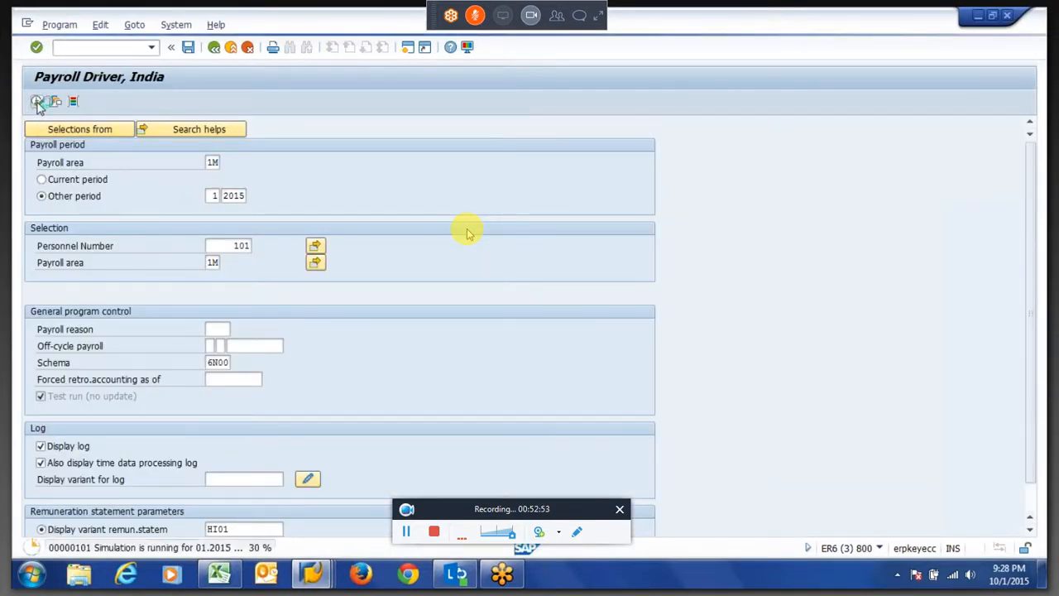
Expand the payroll log to the Factoring and storage section and open the processing of PIT INP1.
click(73, 179)
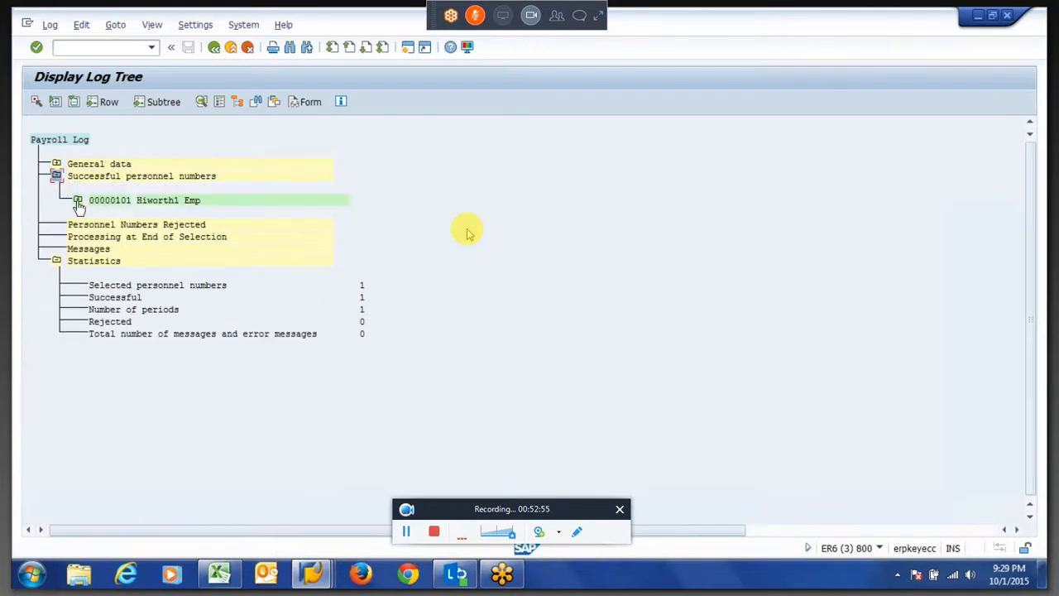
click(77, 200)
click(98, 224)
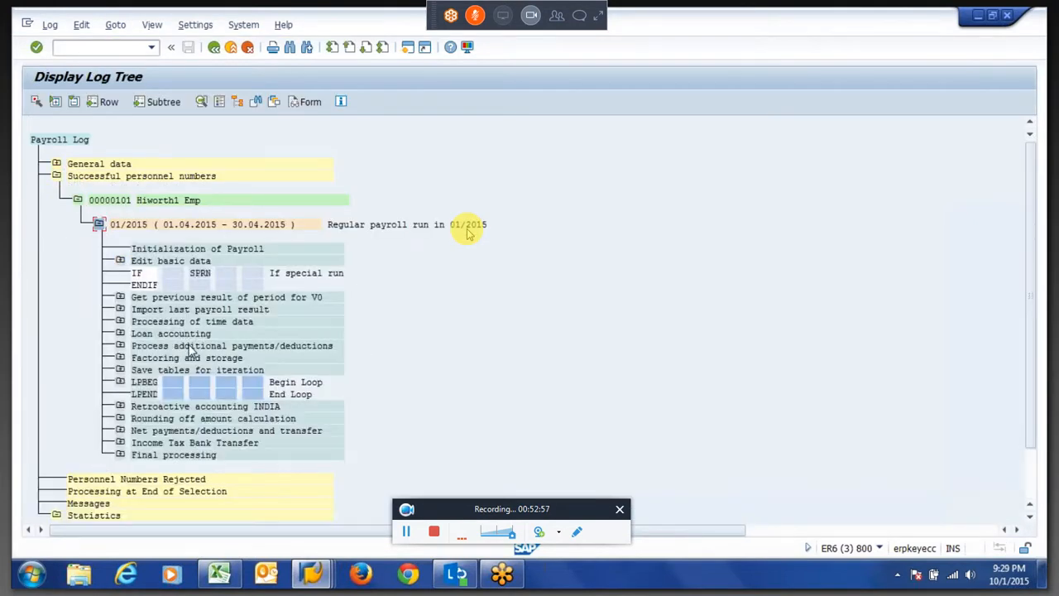
click(120, 358)
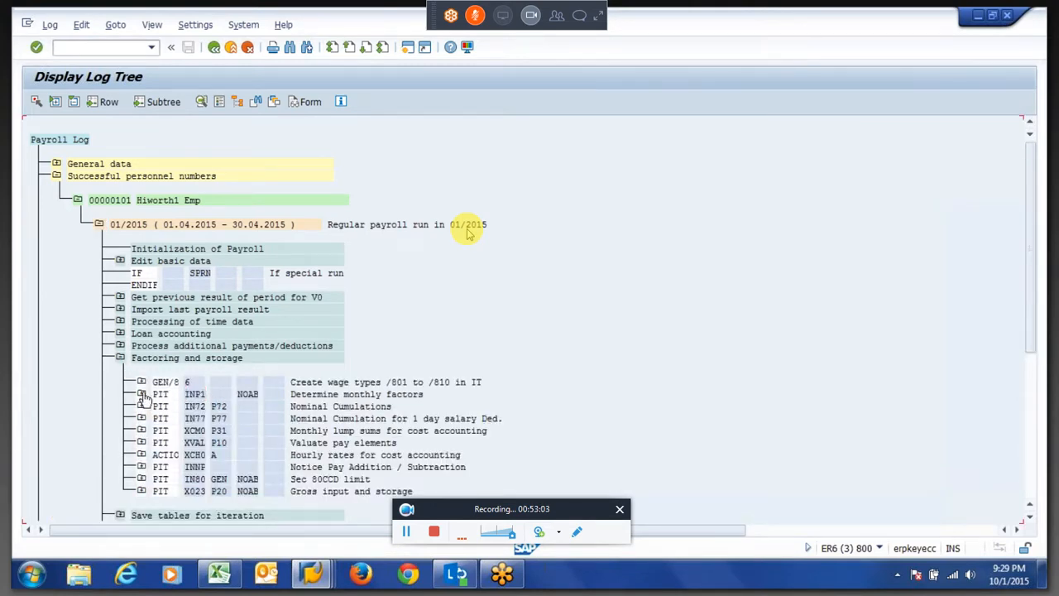
click(141, 394)
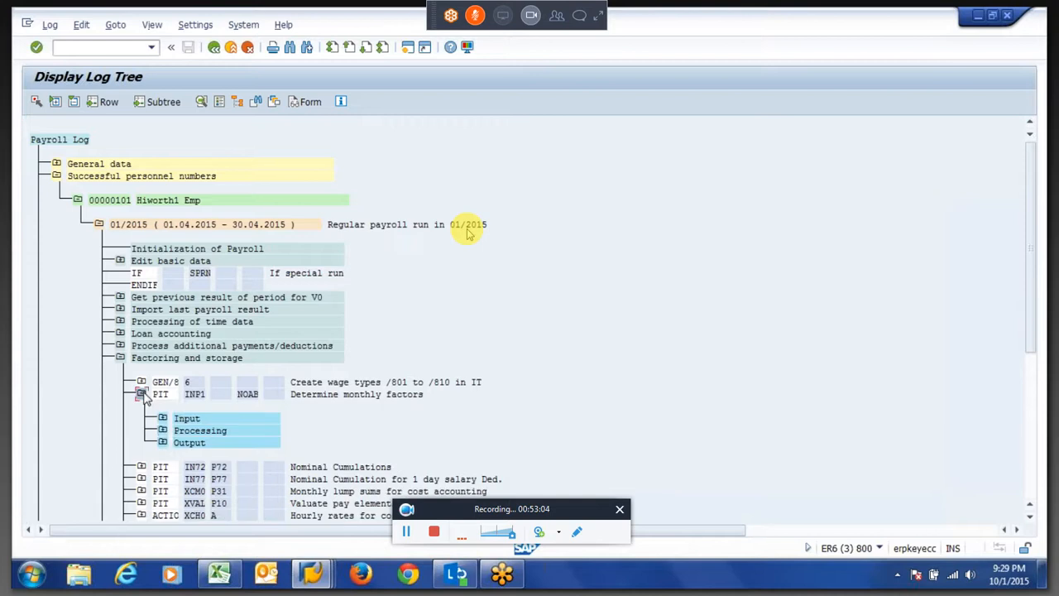
click(163, 431)
Display the log details of the /801 partial period factor operations under INP1 and of the next wage type.
double_click(242, 439)
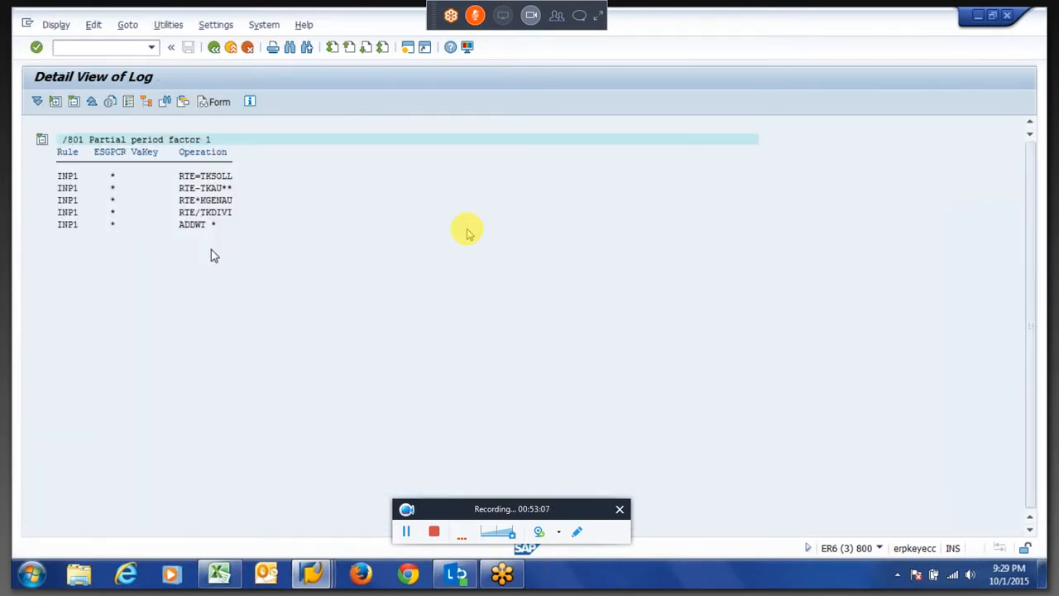
key(F3)
double_click(241, 450)
key(F3)
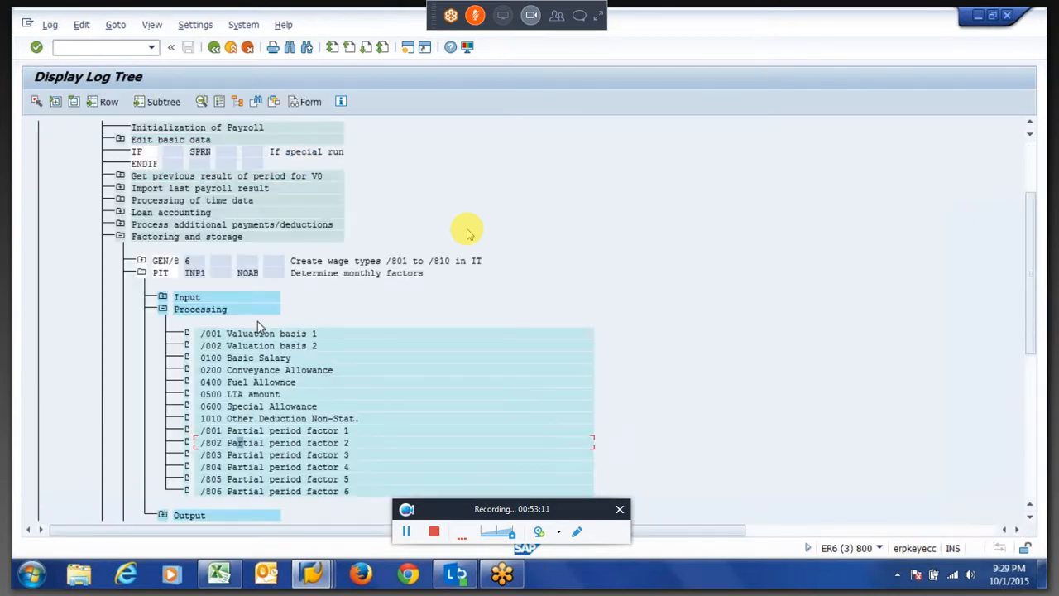
Collapse INP1 processing and expand its output to show the IT table.
click(163, 311)
click(163, 322)
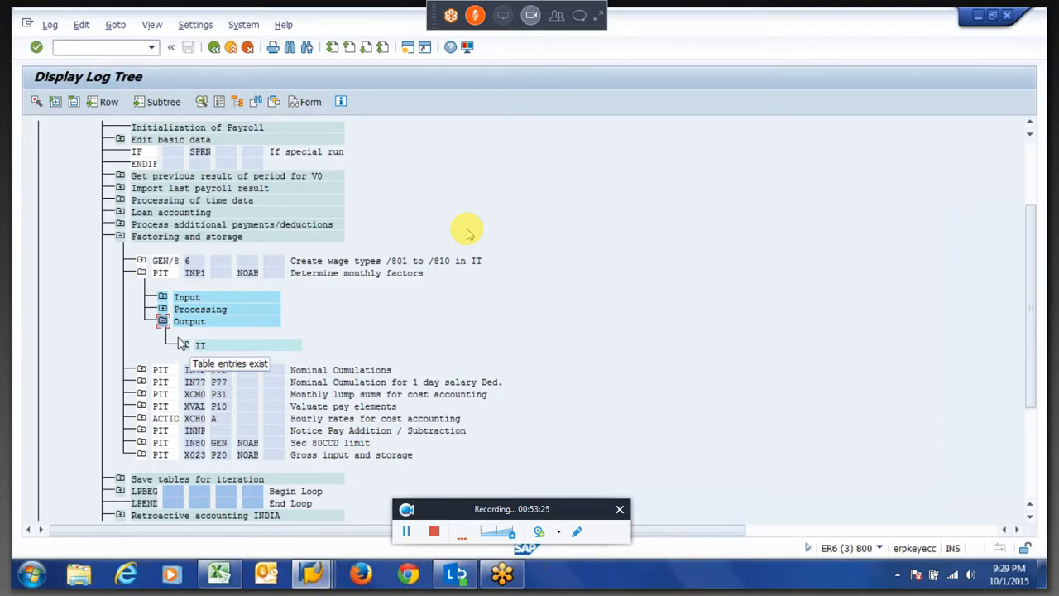
click(293, 278)
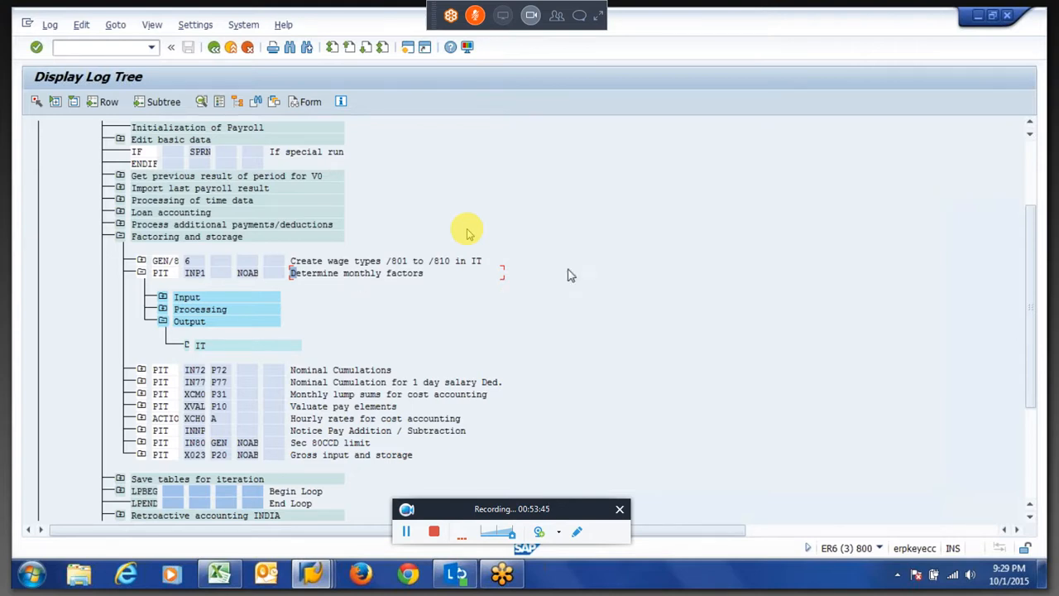
click(1044, 315)
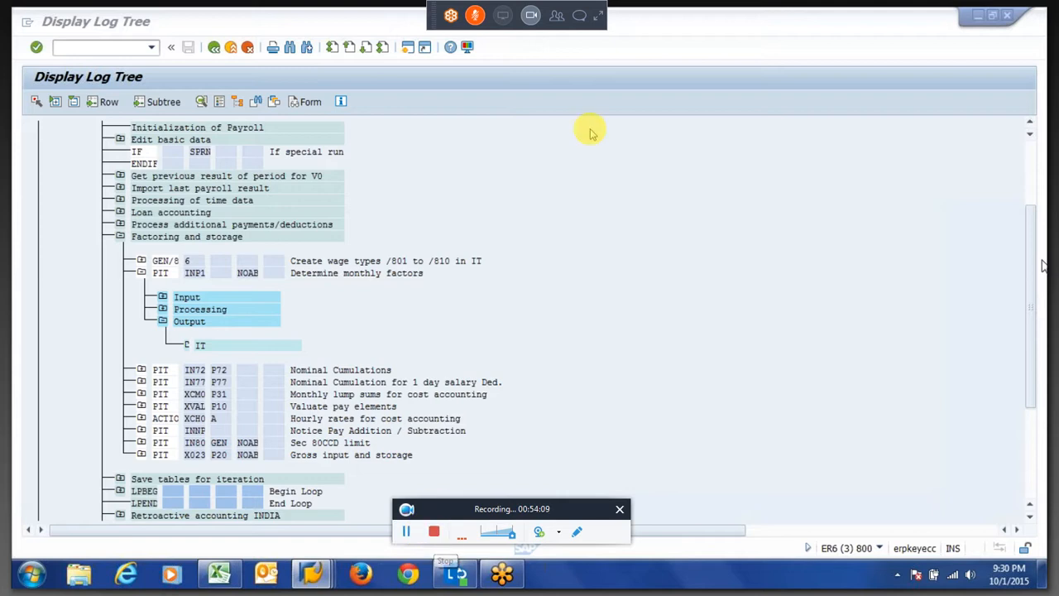
Open the GoToMeeting panel.
click(597, 15)
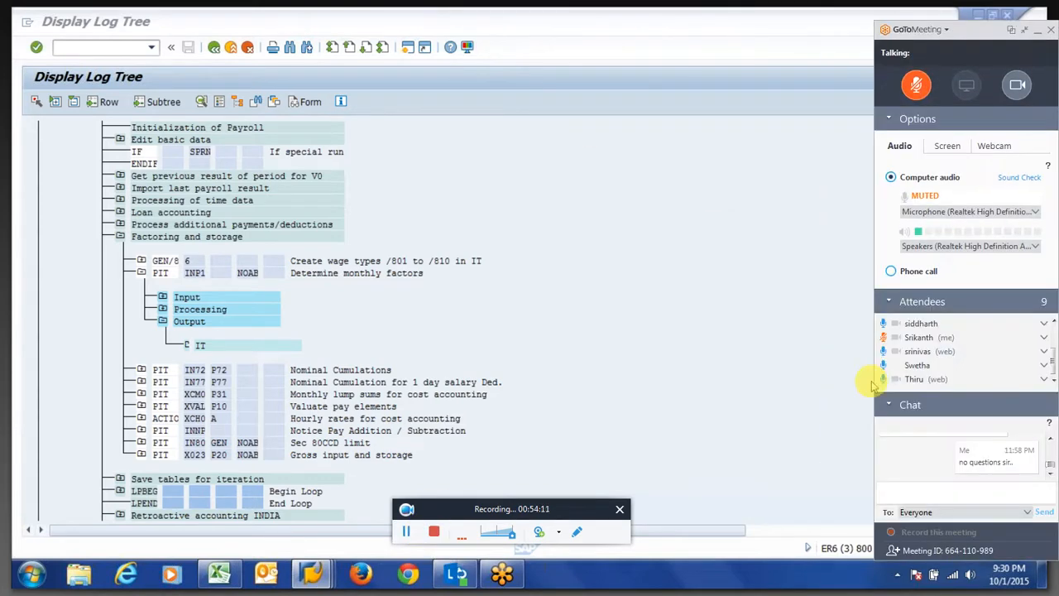